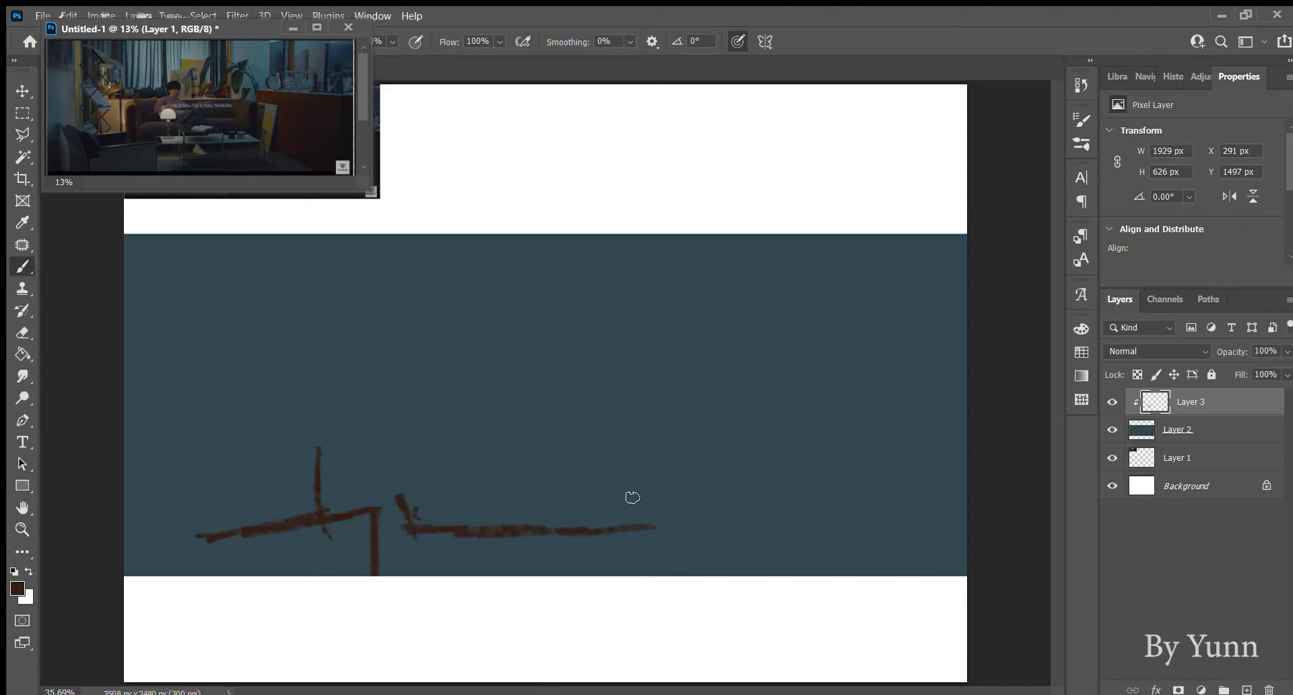
Sketch the sofa's base, front seat edge and both arms in dark brown.
left_click_drag(628, 494, 651, 516)
mouse_move(398, 498)
left_mouse_down()
mouse_move(608, 495)
mouse_move(400, 501)
left_mouse_up()
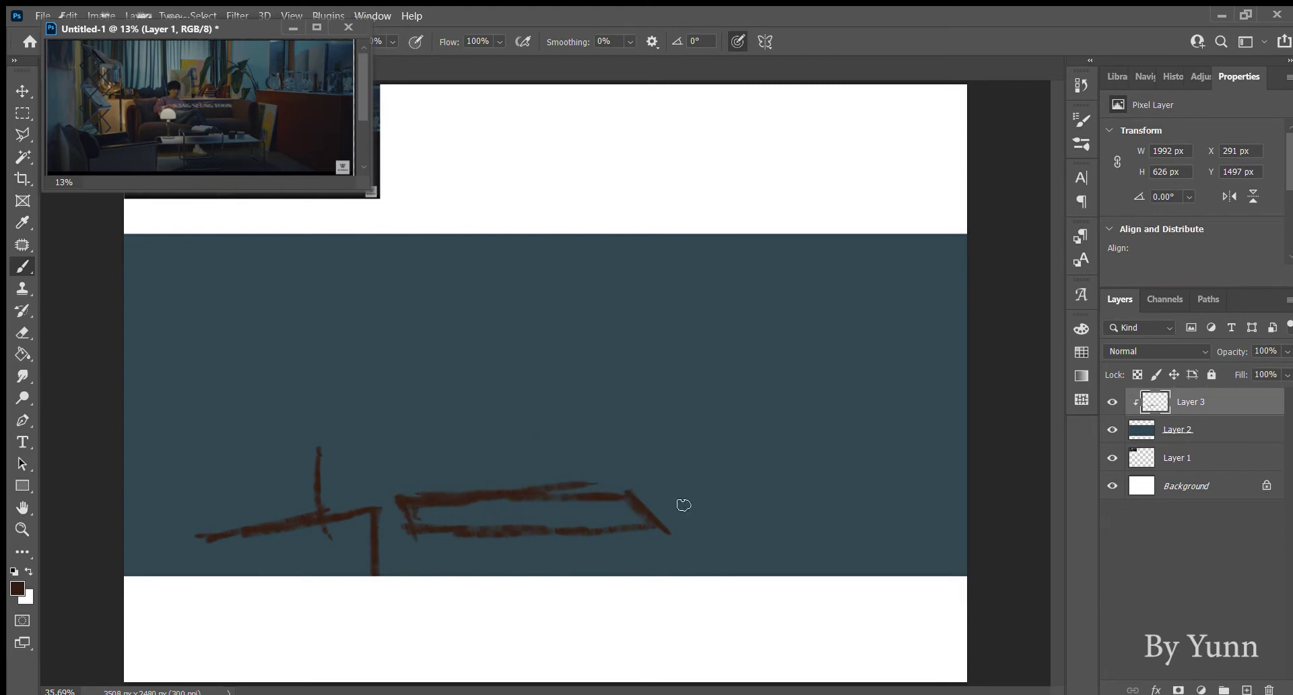
mouse_move(687, 445)
left_mouse_down()
mouse_move(685, 534)
mouse_move(678, 442)
mouse_move(661, 505)
mouse_move(680, 520)
left_mouse_up()
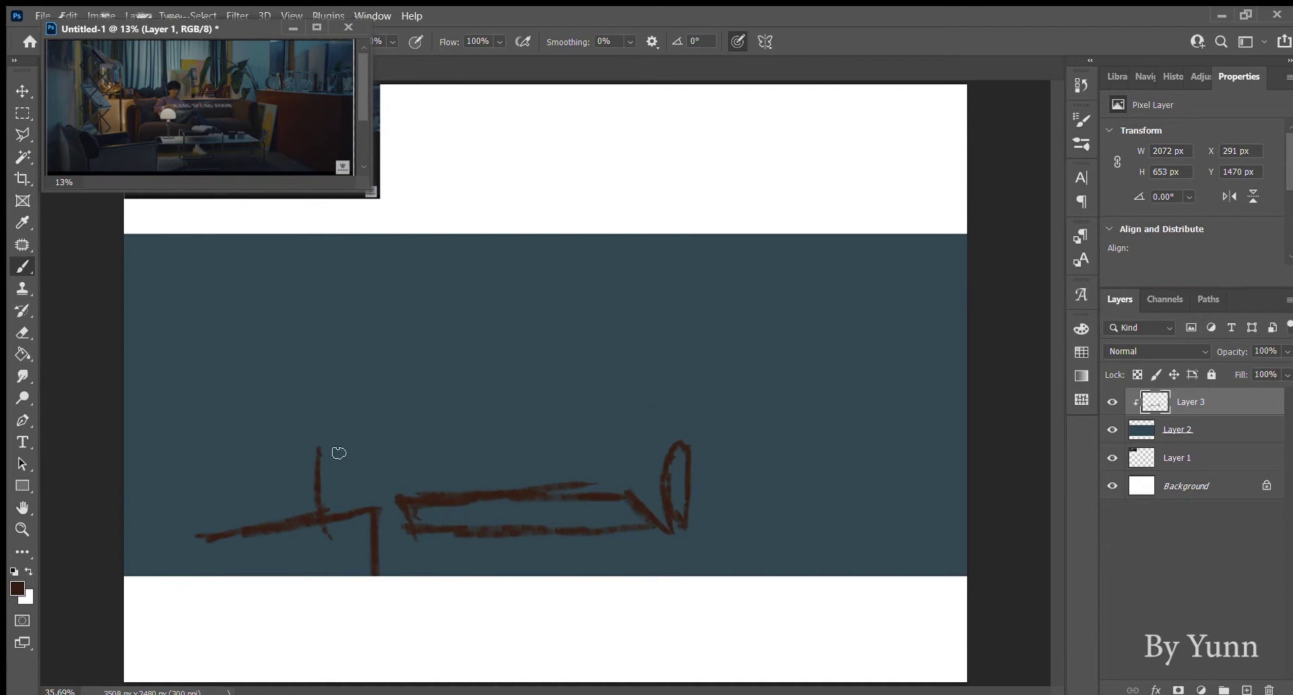
mouse_move(330, 448)
left_mouse_down()
mouse_move(343, 512)
mouse_move(333, 443)
mouse_move(318, 450)
left_mouse_up()
mouse_move(374, 483)
left_mouse_down()
mouse_move(348, 485)
mouse_move(398, 491)
mouse_move(414, 482)
mouse_move(377, 479)
mouse_move(417, 467)
mouse_move(620, 465)
mouse_move(667, 475)
mouse_move(670, 496)
left_mouse_up()
Mark the sofa back's corner and draw the cushion divides down to the seat.
mouse_move(620, 422)
left_mouse_down()
mouse_move(615, 462)
mouse_move(618, 410)
mouse_move(692, 441)
left_mouse_up()
mouse_move(331, 424)
left_mouse_down()
mouse_move(317, 438)
mouse_move(364, 404)
mouse_move(602, 396)
left_mouse_up()
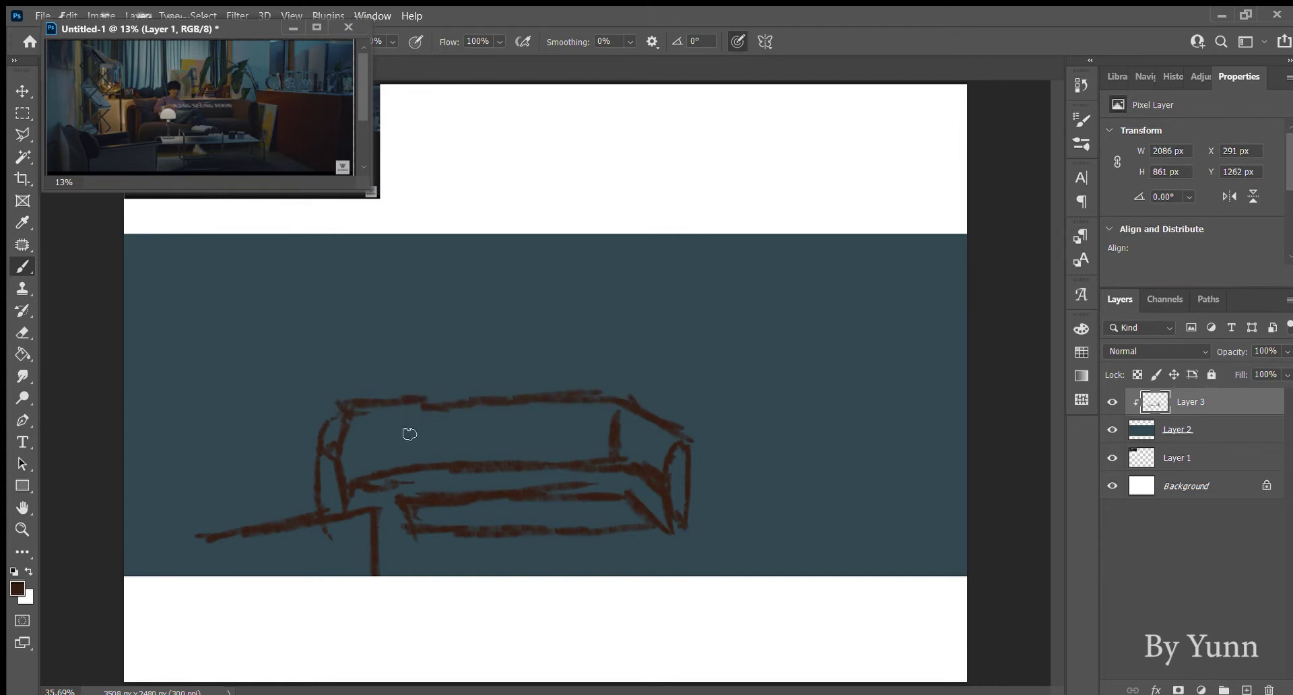
left_click_drag(425, 400, 431, 460)
left_click_drag(341, 418, 357, 473)
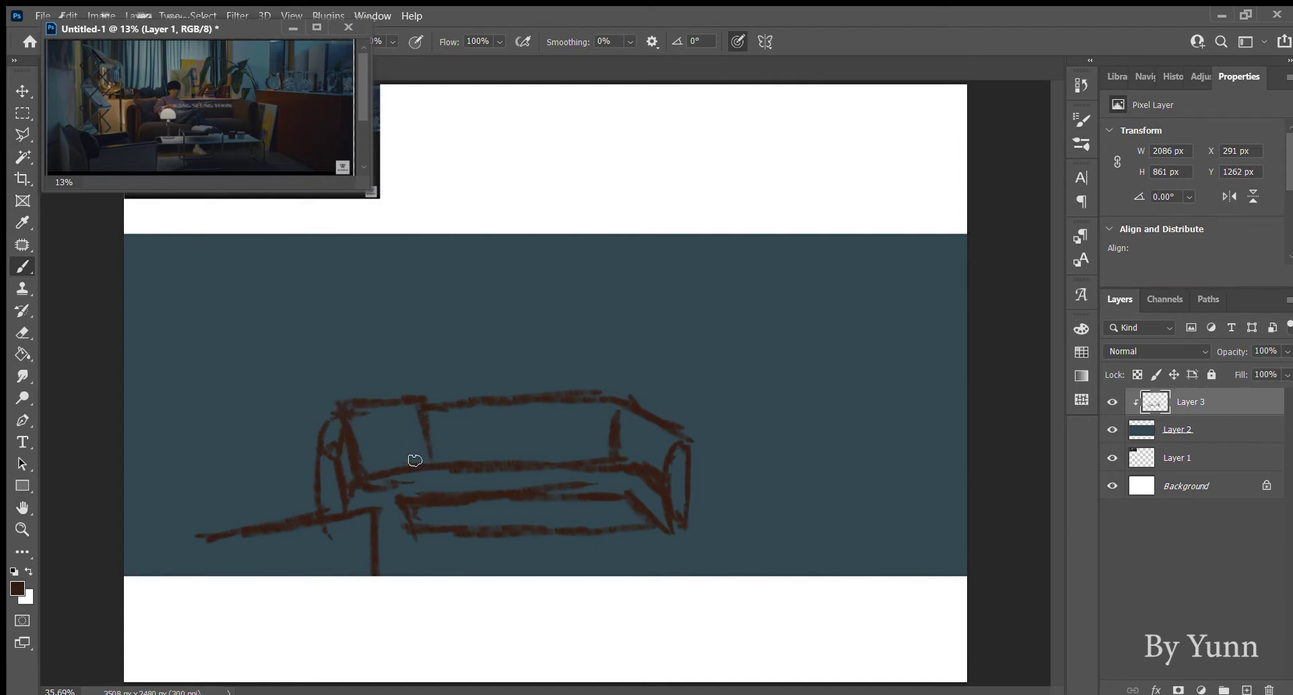
left_click_drag(439, 468, 442, 482)
left_click_drag(425, 412, 439, 464)
Draw the sofa's front legs and lengthen the right arm's back edge.
left_click_drag(619, 407, 616, 431)
left_click_drag(664, 529, 688, 559)
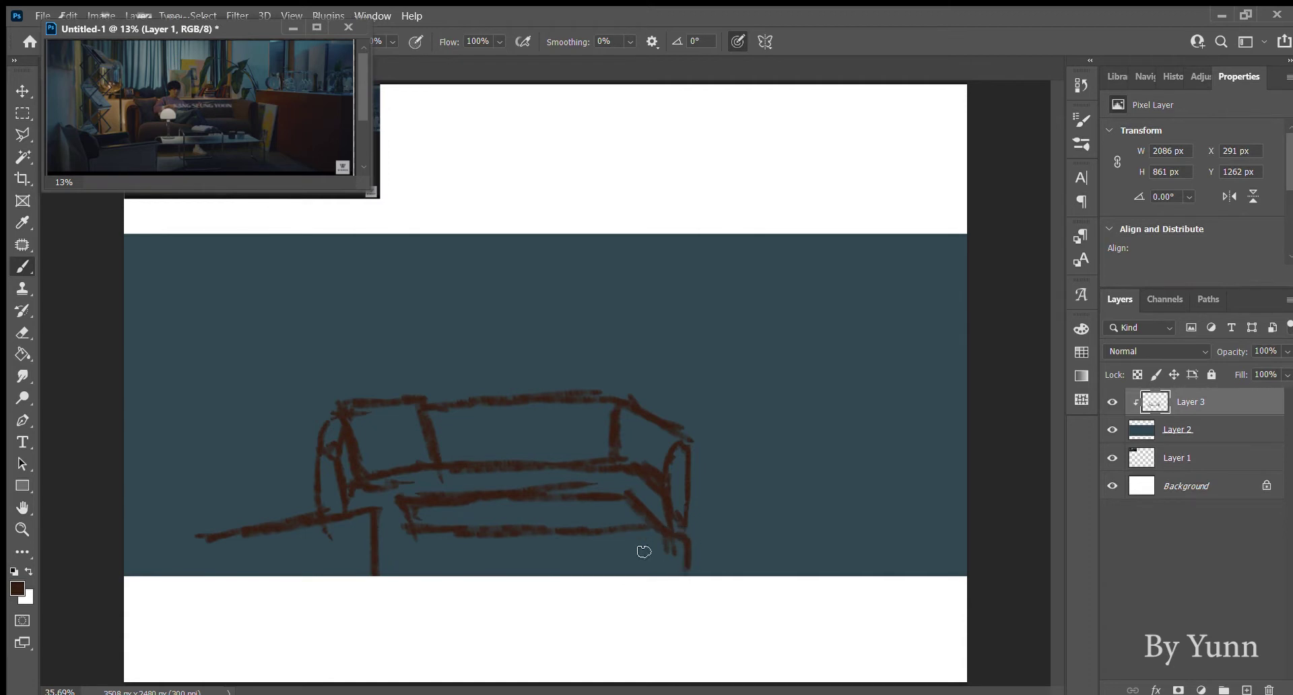
left_click_drag(405, 539, 410, 569)
left_click_drag(454, 534, 457, 567)
left_click_drag(381, 536, 387, 574)
Thicken the front seat lines and sketch a side piece beyond the right arm.
mouse_move(384, 504)
left_mouse_down()
mouse_move(410, 537)
mouse_move(677, 524)
left_mouse_up()
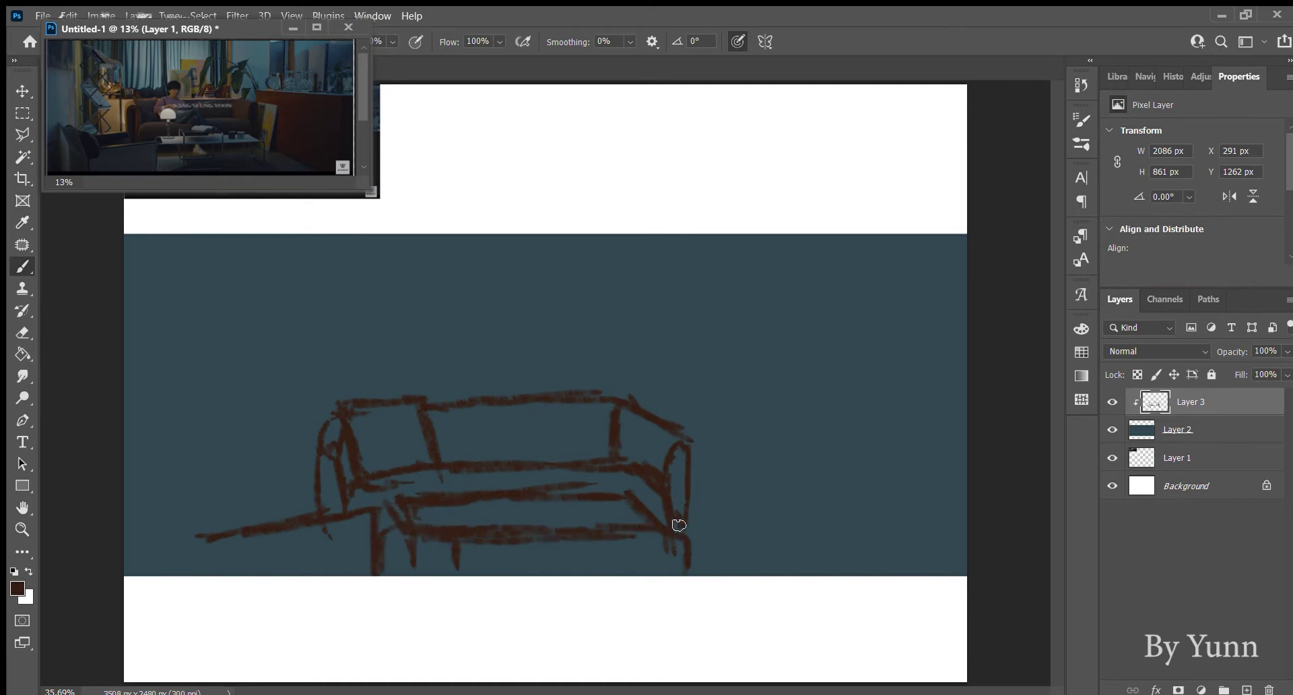
mouse_move(391, 498)
left_mouse_down()
mouse_move(639, 490)
mouse_move(668, 515)
left_mouse_up()
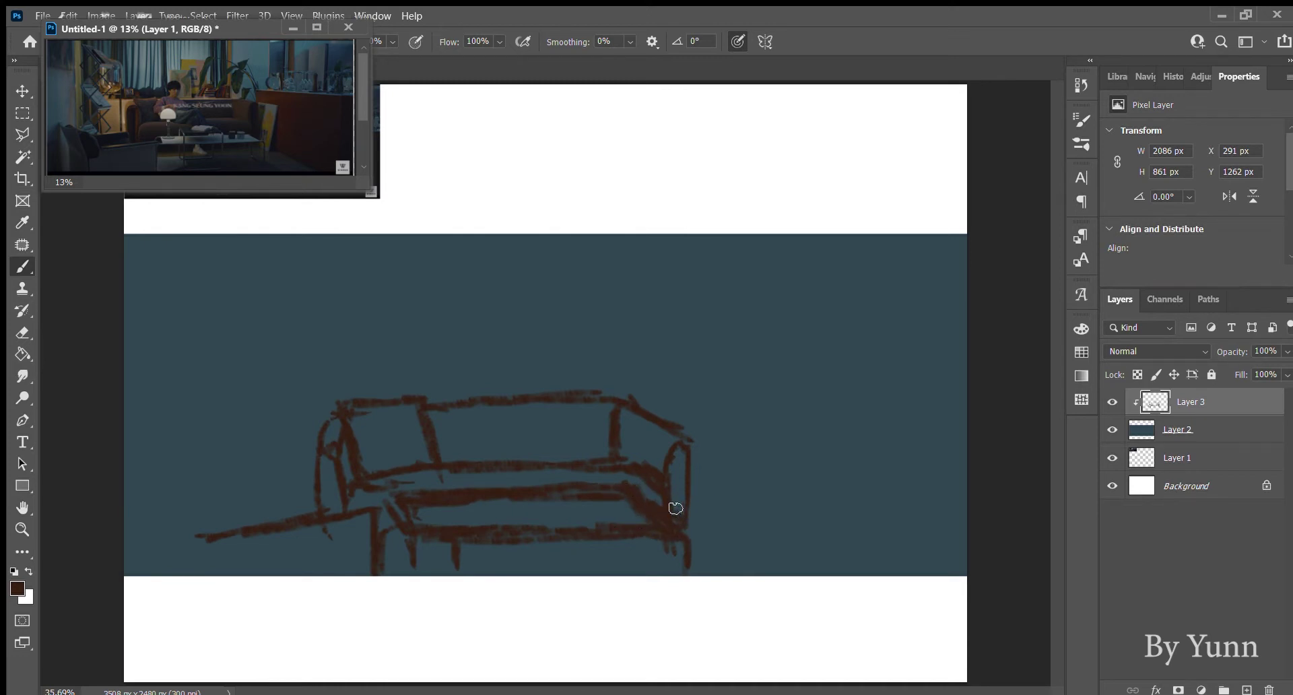
mouse_move(691, 429)
left_mouse_down()
mouse_move(753, 438)
mouse_move(746, 558)
mouse_move(733, 558)
mouse_move(838, 578)
left_mouse_up()
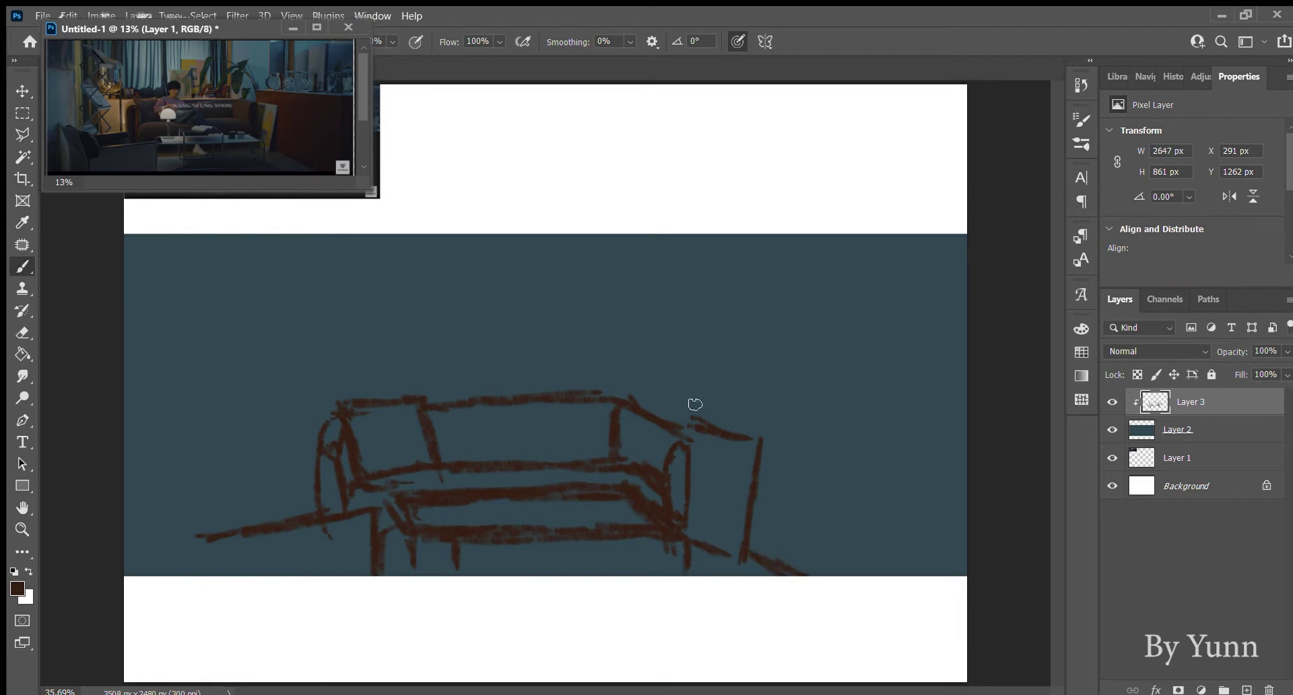
Draw a straight-edged panel right of the sofa with top and vertical edges, undoing crooked lines.
left_click_drag(674, 363, 678, 422)
left_click_drag(675, 365, 791, 385)
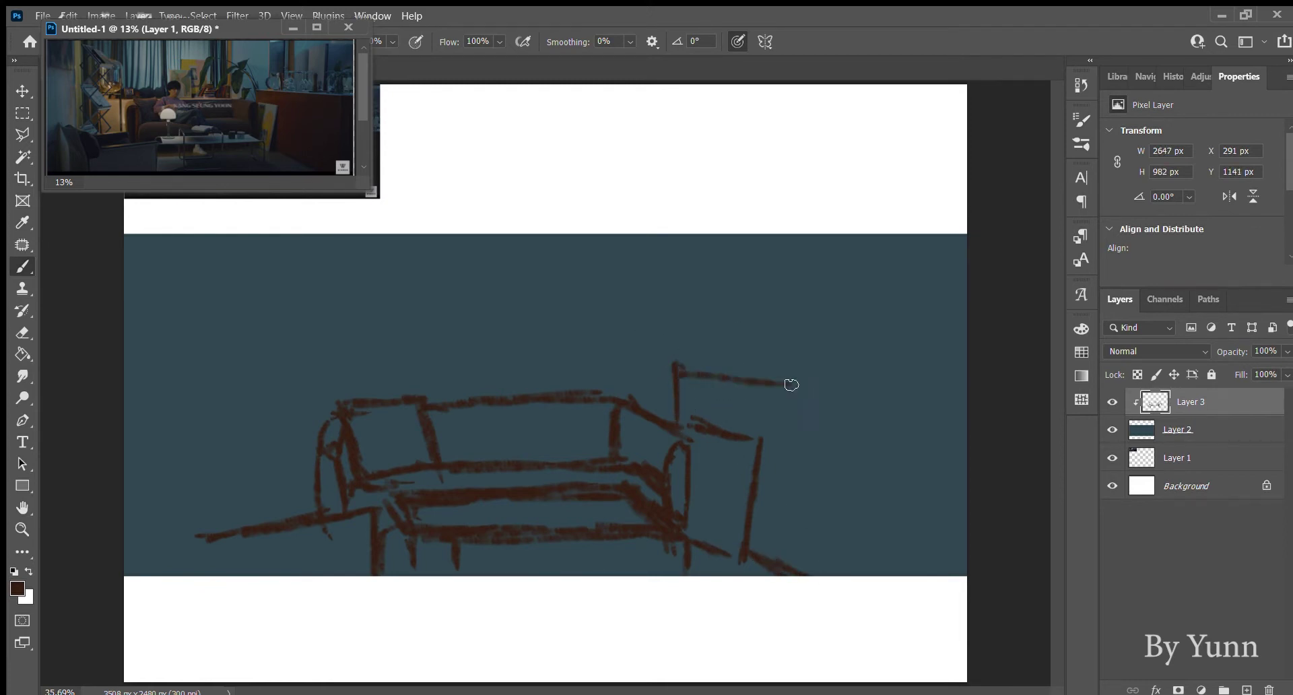
key("ctrl+z")
left_click(676, 365)
left_click(982, 416, "shift")
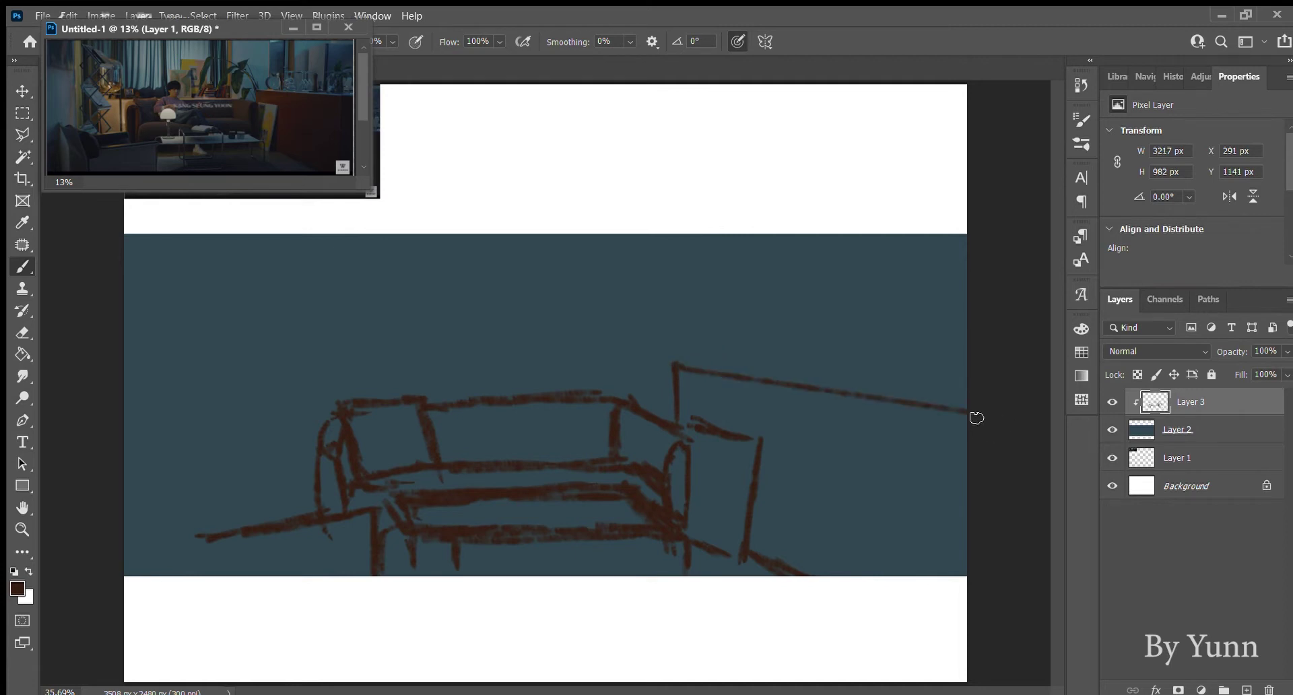
key("ctrl+z")
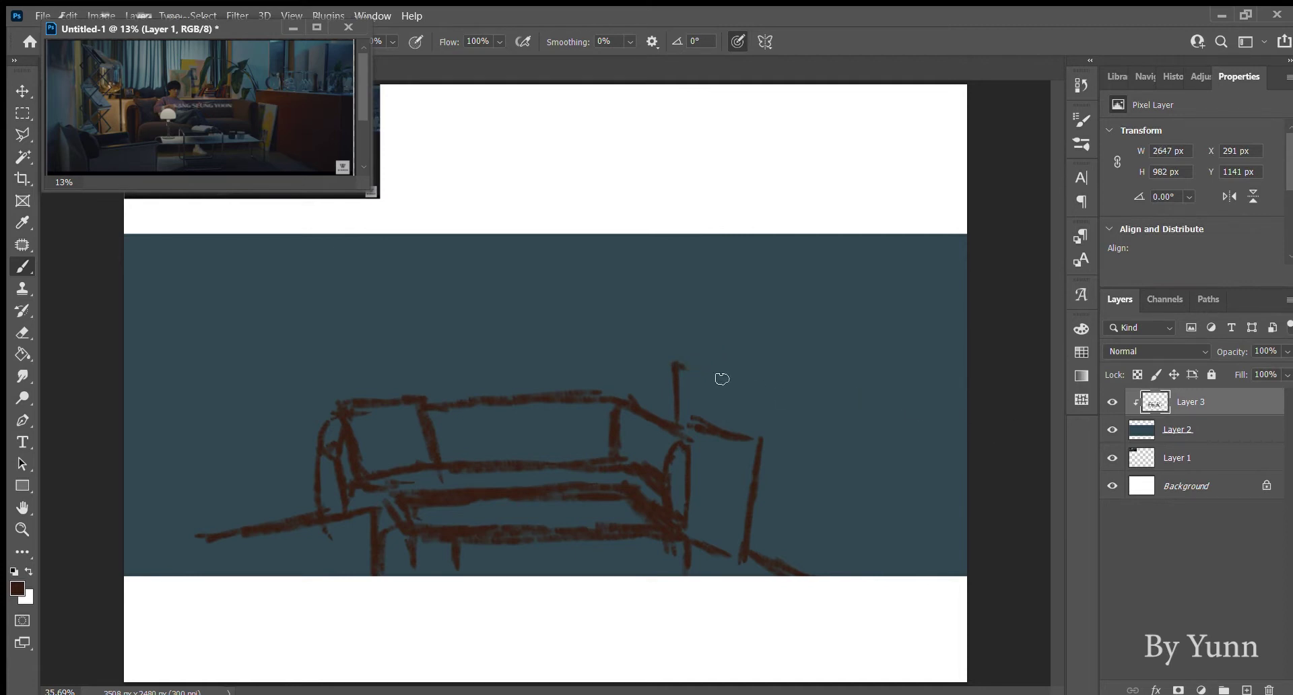
left_click(964, 392, "shift")
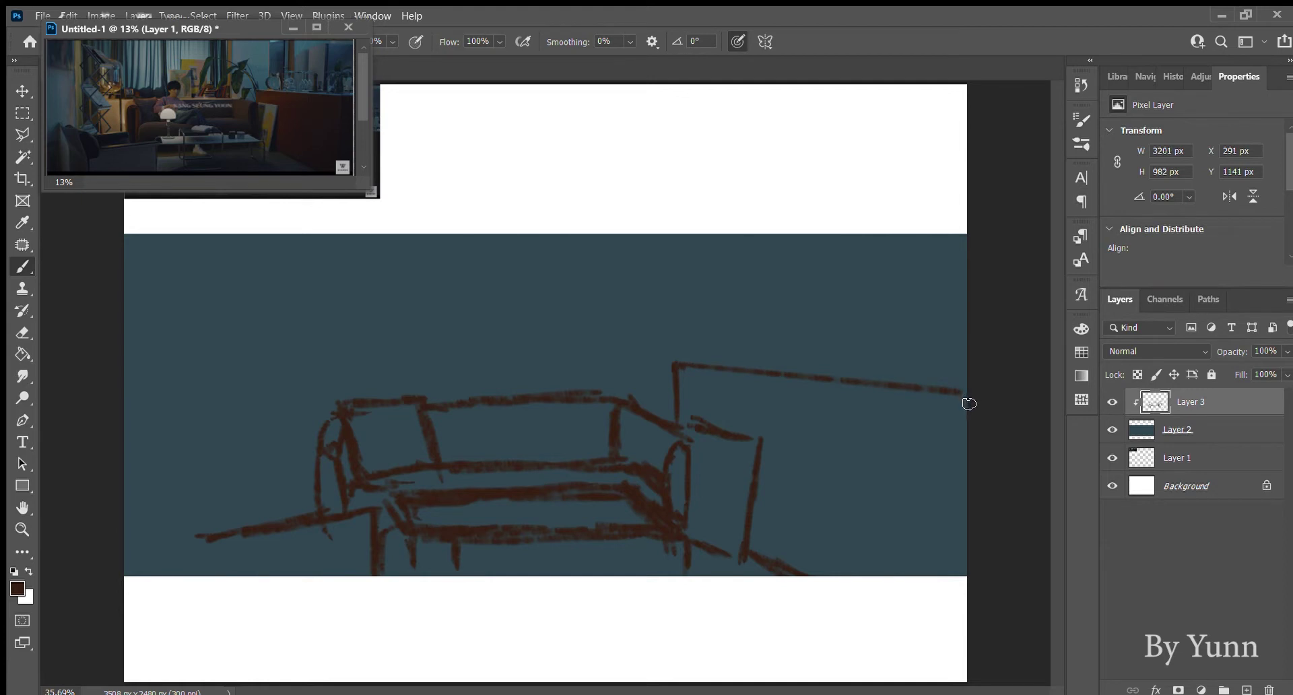
left_click(938, 398)
left_click(938, 571, "shift")
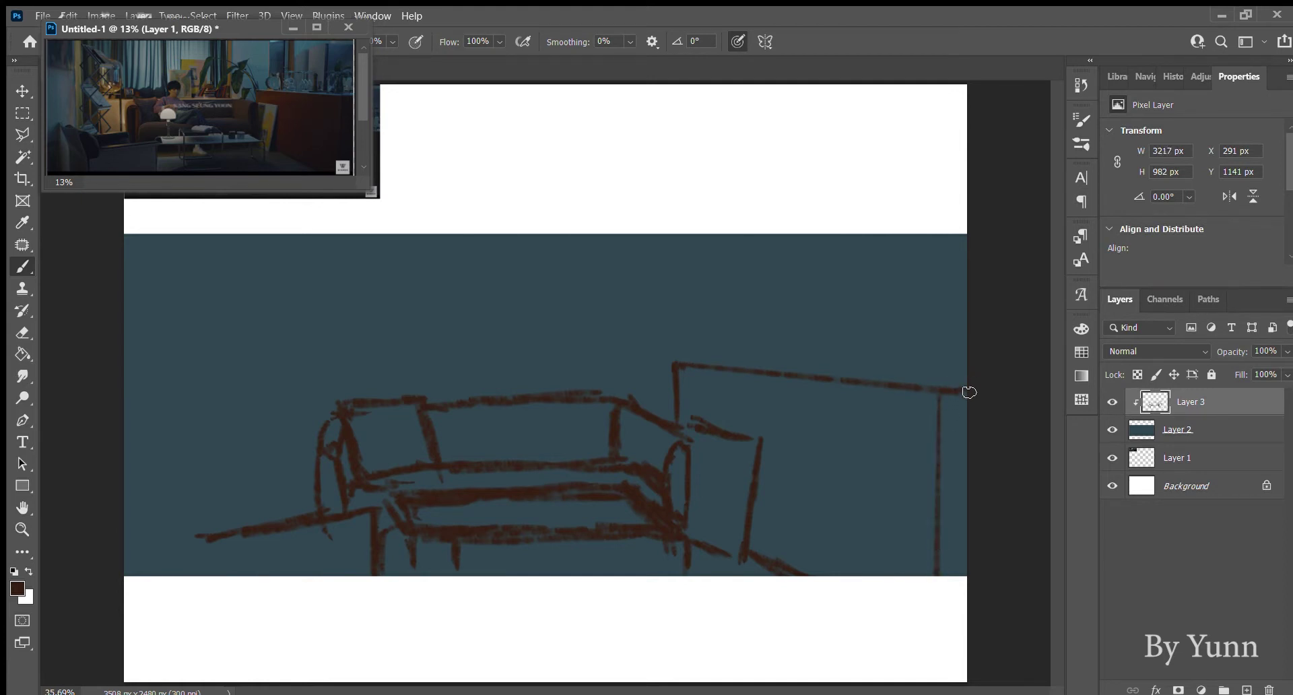
left_click_drag(967, 390, 948, 395)
Draw a straight vertical window line from the backdrop top down to the sofa back.
left_click(606, 236)
left_click(610, 396, "shift")
key("ctrl+z")
left_click(611, 234)
left_click(620, 388, "shift")
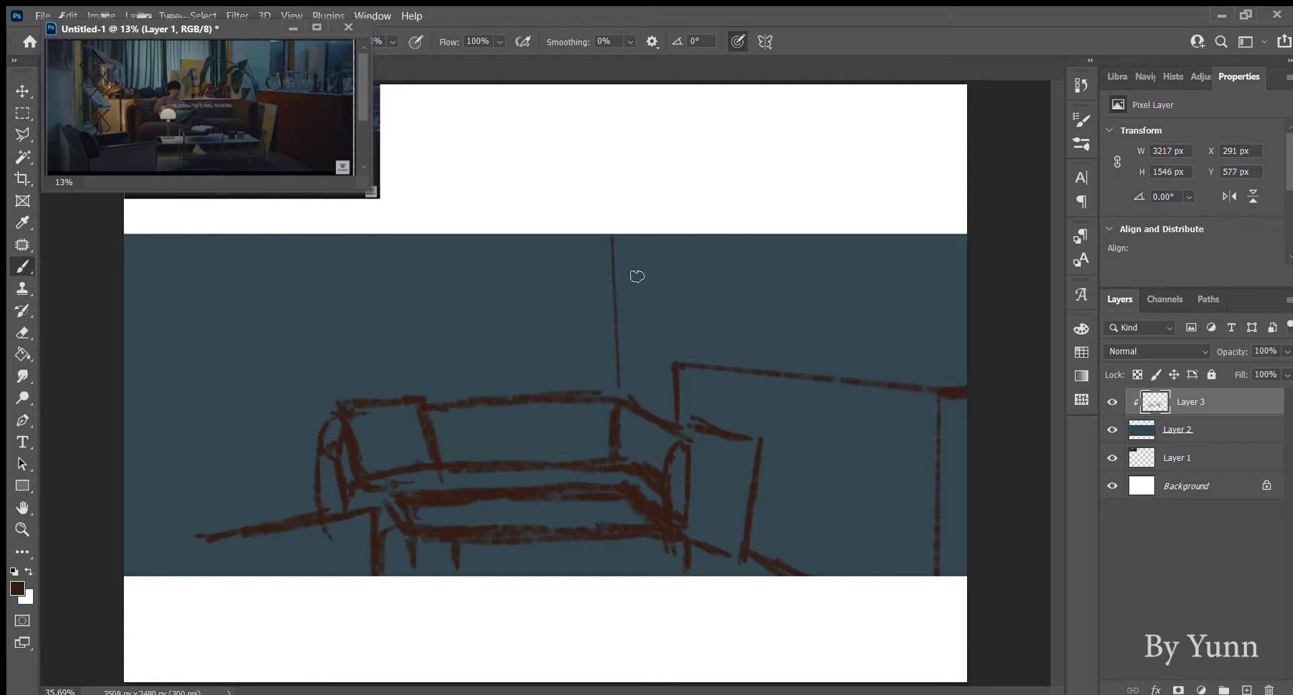
key("ctrl+z")
left_click(618, 235)
left_click(617, 394, "shift")
Add a second straight vertical window line further right, then check the reference photo.
left_click(772, 240)
left_click(772, 383, "shift")
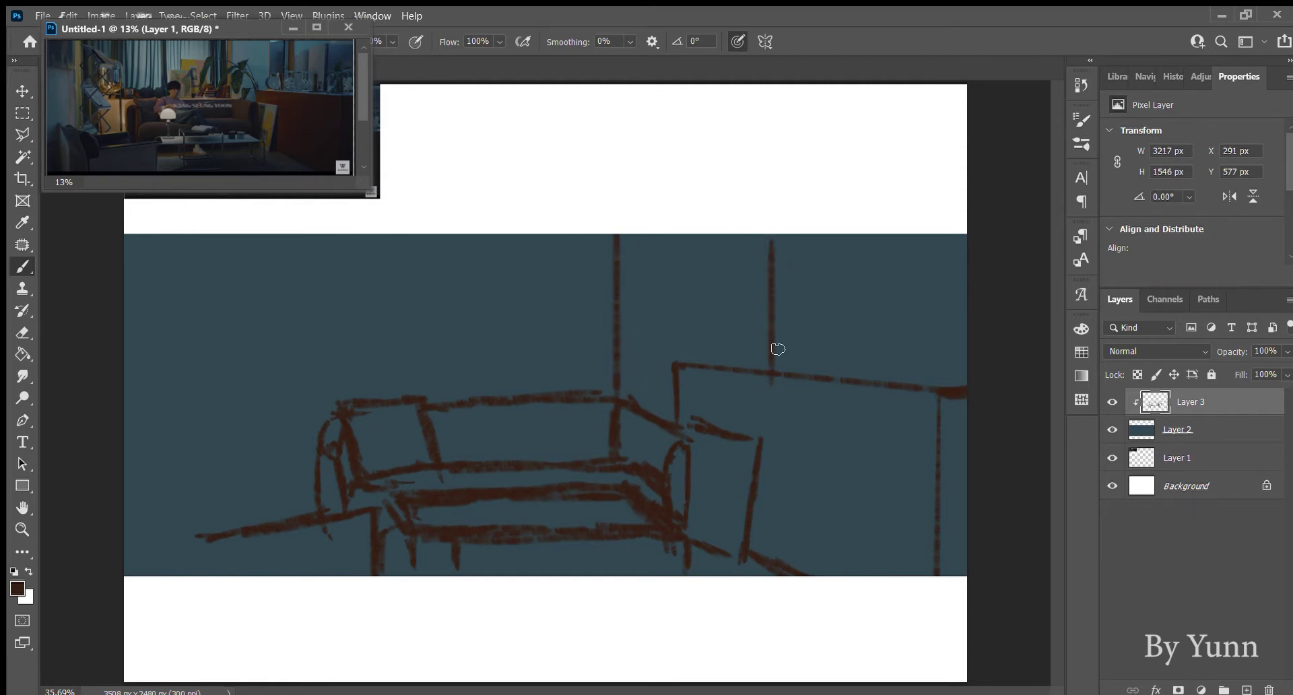
key("ctrl+z")
left_click(766, 235)
left_click(767, 359, "shift")
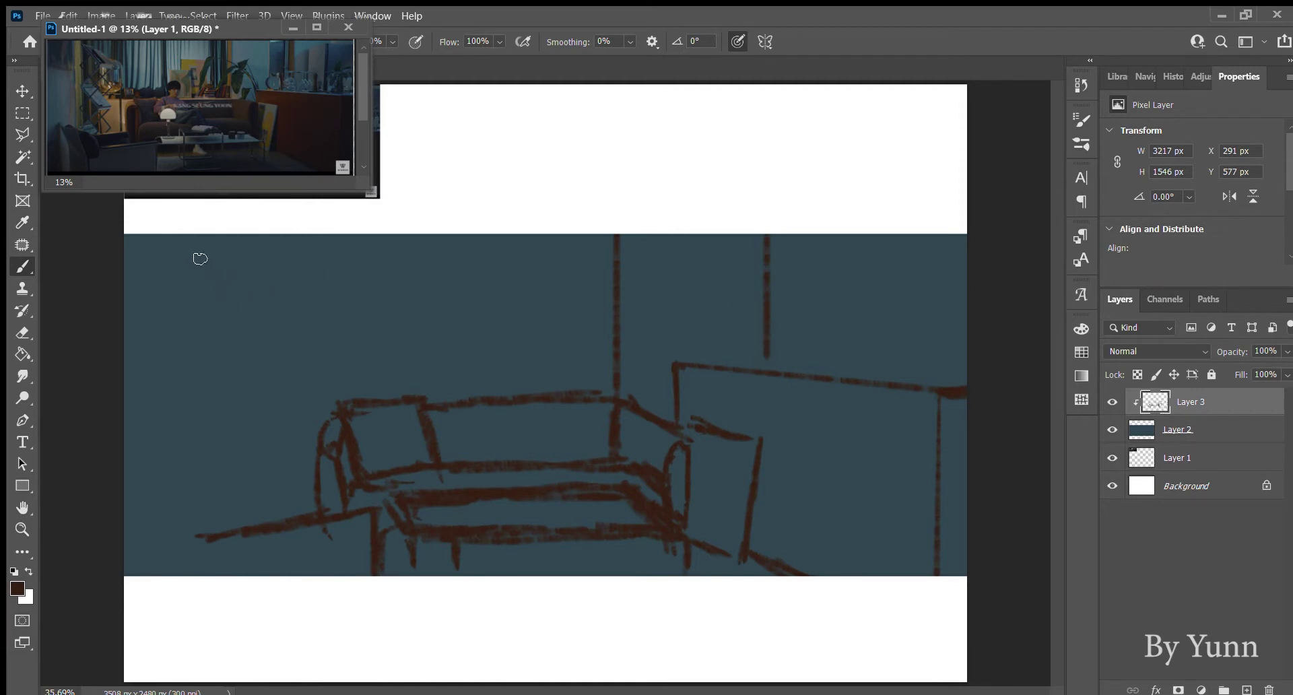
key("ctrl+Tab")
key("ctrl+Tab")
key("ctrl+Tab")
Draw a tall left window line and the armchair's curved left arm.
left_click_drag(180, 235, 180, 572)
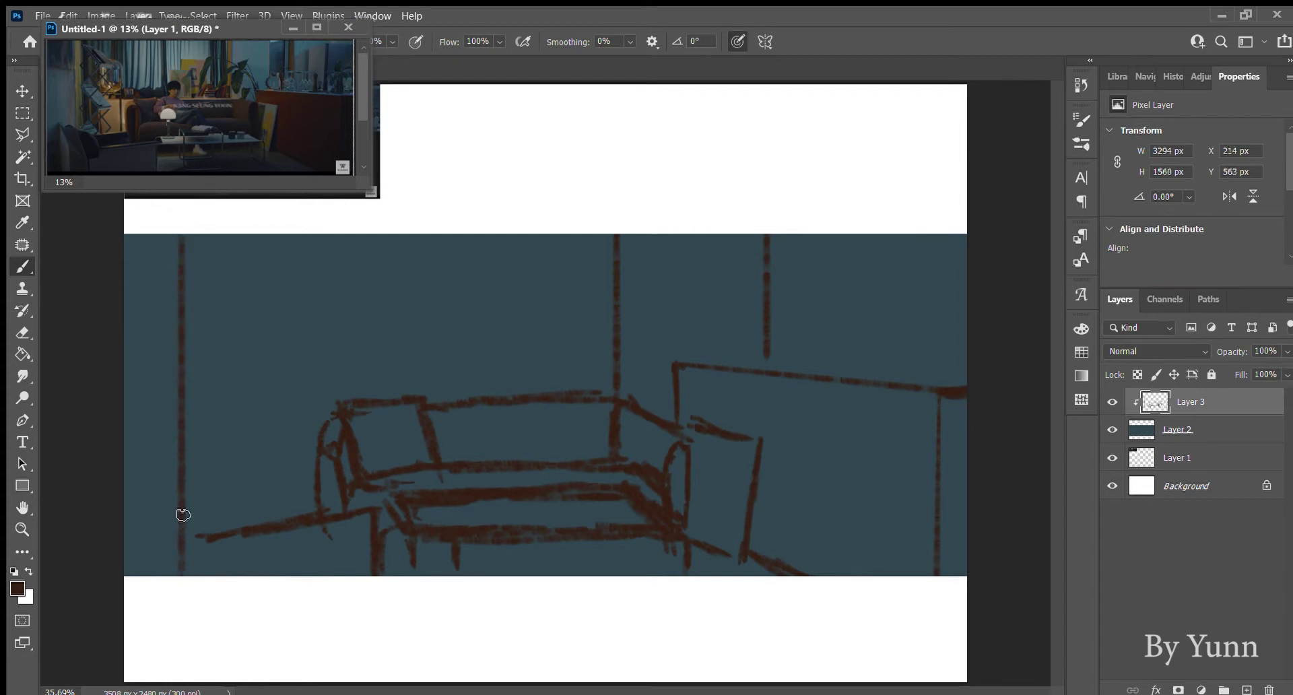
key("ctrl+z")
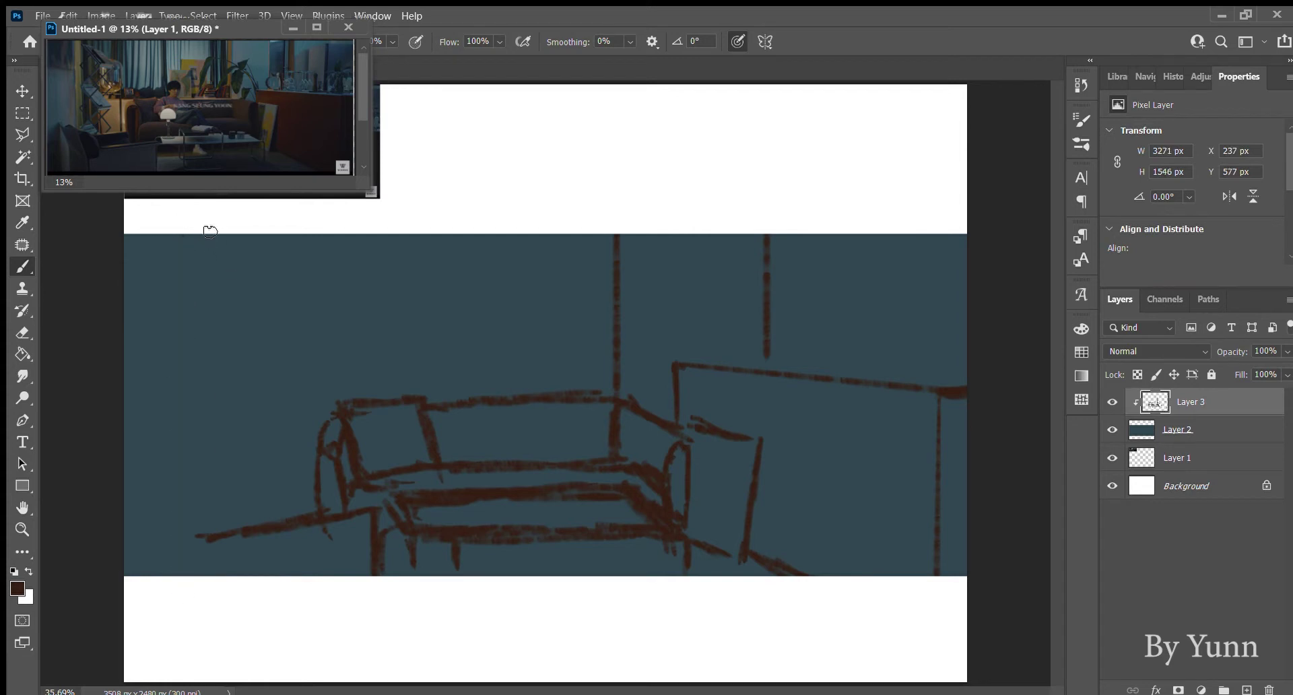
mouse_move(209, 233)
left_mouse_down()
mouse_move(207, 515)
mouse_move(188, 519)
mouse_move(211, 573)
left_mouse_up()
left_click_drag(205, 500, 219, 539)
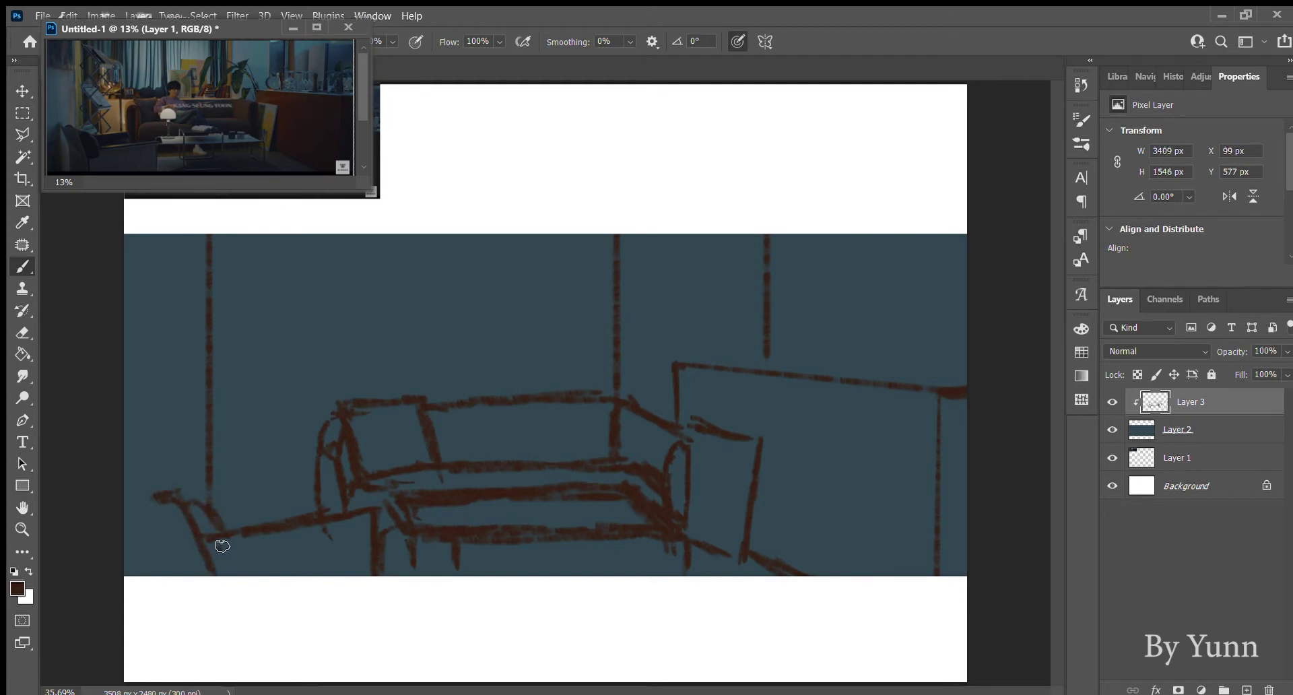
left_click_drag(139, 497, 170, 609)
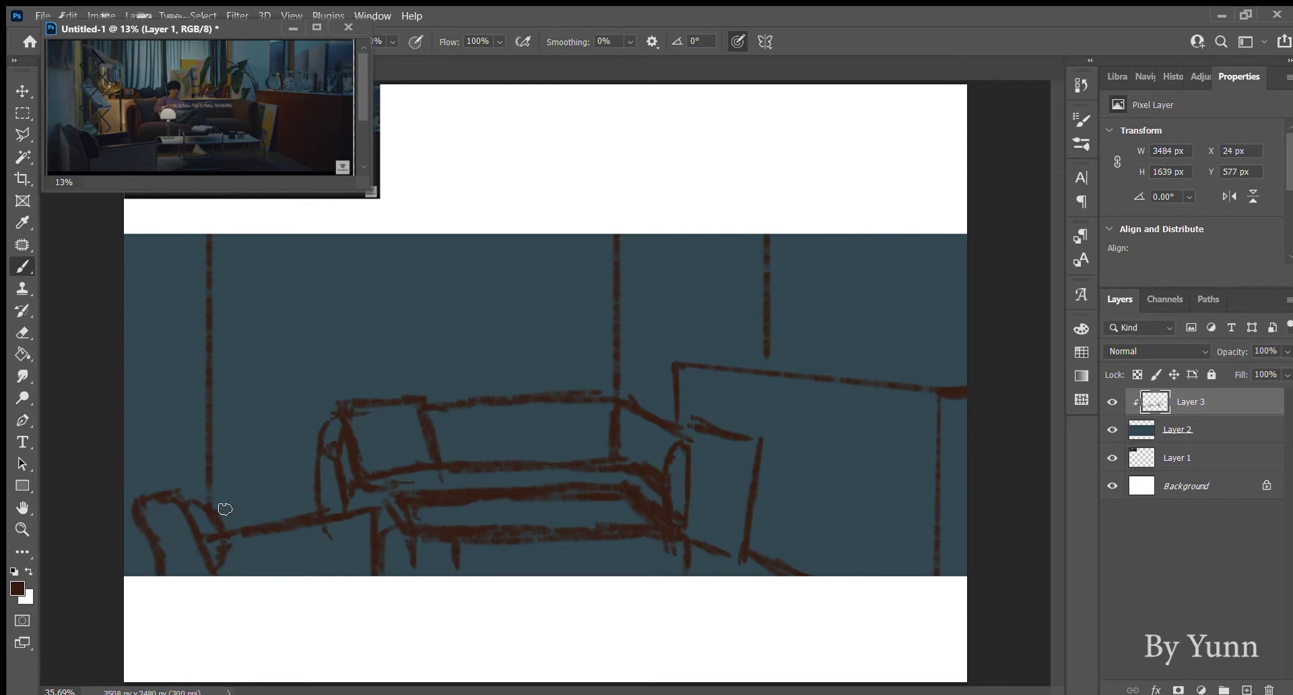
mouse_move(208, 512)
left_mouse_down()
mouse_move(301, 493)
mouse_move(210, 524)
left_mouse_up()
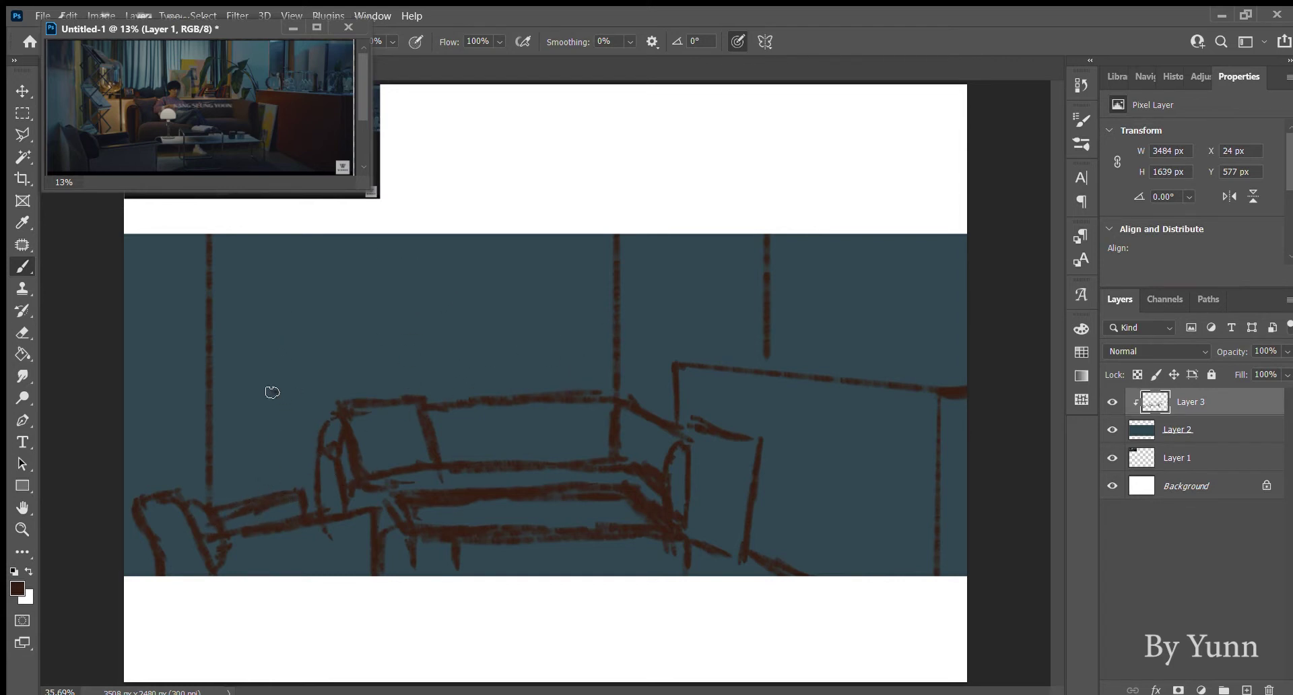
Draw a horizontal sill line behind the sofa, discarding the trial upper-left strokes.
left_click_drag(227, 395, 618, 385)
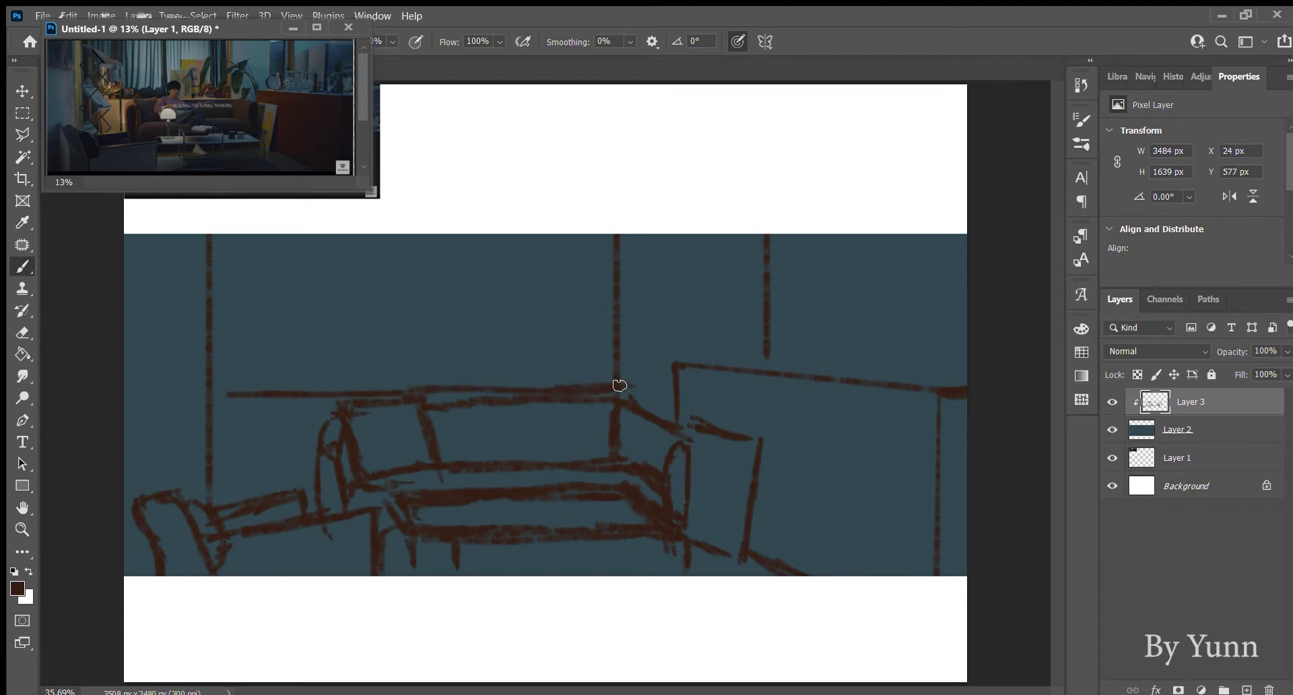
mouse_move(198, 357)
left_mouse_down()
mouse_move(248, 421)
mouse_move(268, 402)
left_mouse_up()
mouse_move(231, 342)
left_mouse_down()
mouse_move(267, 377)
mouse_move(205, 367)
mouse_move(302, 415)
mouse_move(226, 439)
left_mouse_up()
key("ctrl+z")
key("ctrl+z")
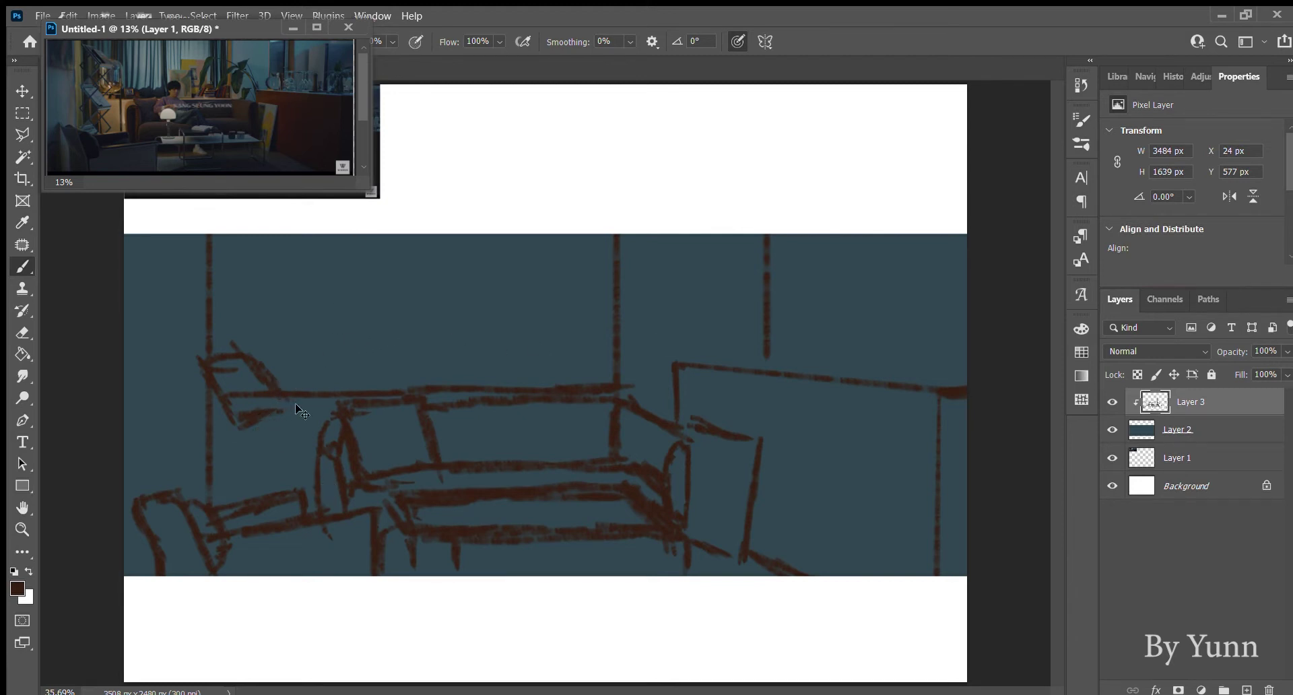
On a new clipped Layer 4, paint a blue-grey curtain base over the window.
left_click(1247, 688)
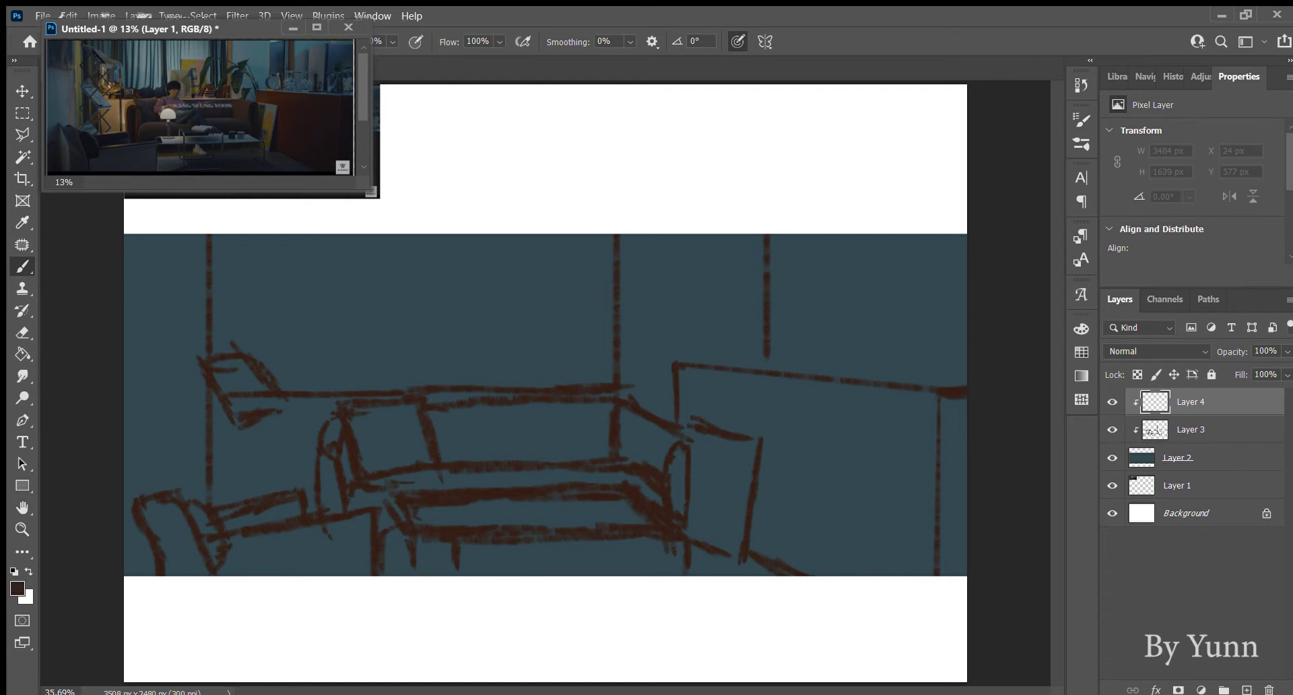
left_click(539, 303, "alt")
mouse_move(592, 243)
left_mouse_down()
mouse_move(616, 401)
mouse_move(597, 384)
mouse_move(572, 393)
mouse_move(532, 257)
mouse_move(496, 381)
mouse_move(470, 268)
mouse_move(505, 350)
mouse_move(428, 313)
mouse_move(442, 251)
mouse_move(402, 395)
mouse_move(370, 231)
mouse_move(356, 295)
mouse_move(326, 335)
mouse_move(301, 269)
mouse_move(289, 402)
mouse_move(263, 250)
mouse_move(240, 289)
mouse_move(250, 249)
left_mouse_up()
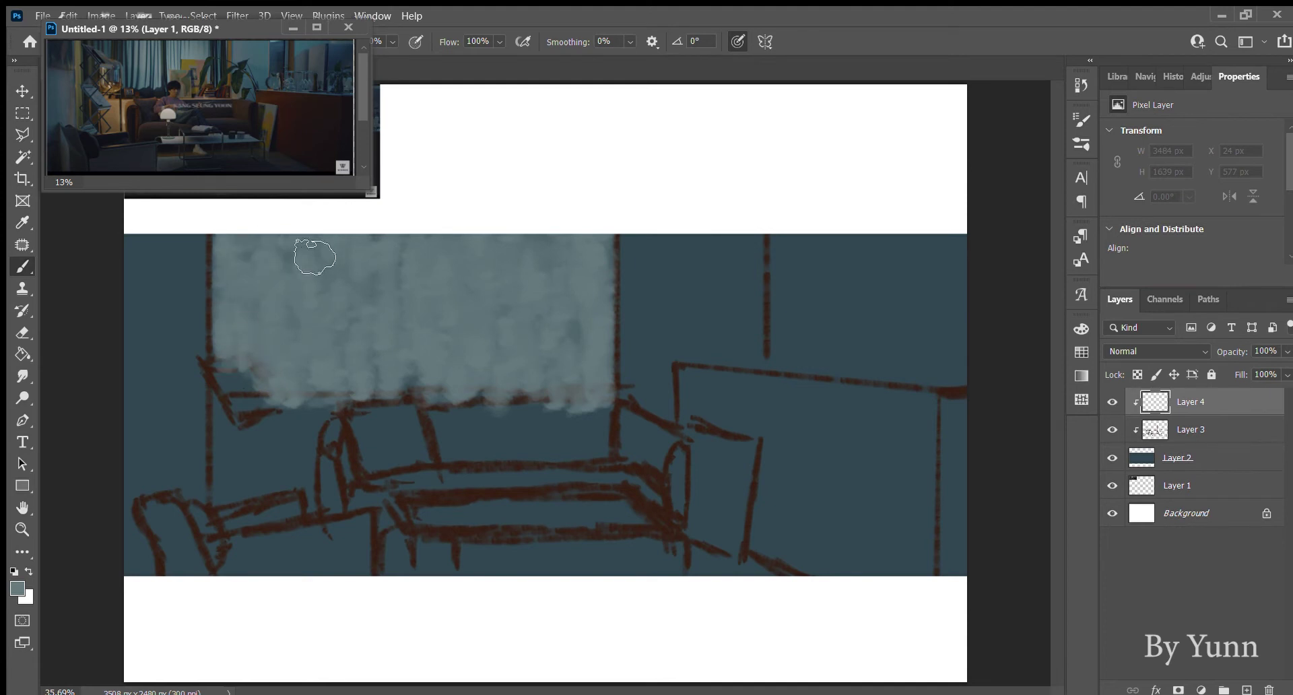
mouse_move(380, 288)
left_mouse_down()
mouse_move(346, 375)
mouse_move(430, 289)
mouse_move(404, 377)
mouse_move(425, 272)
left_mouse_up()
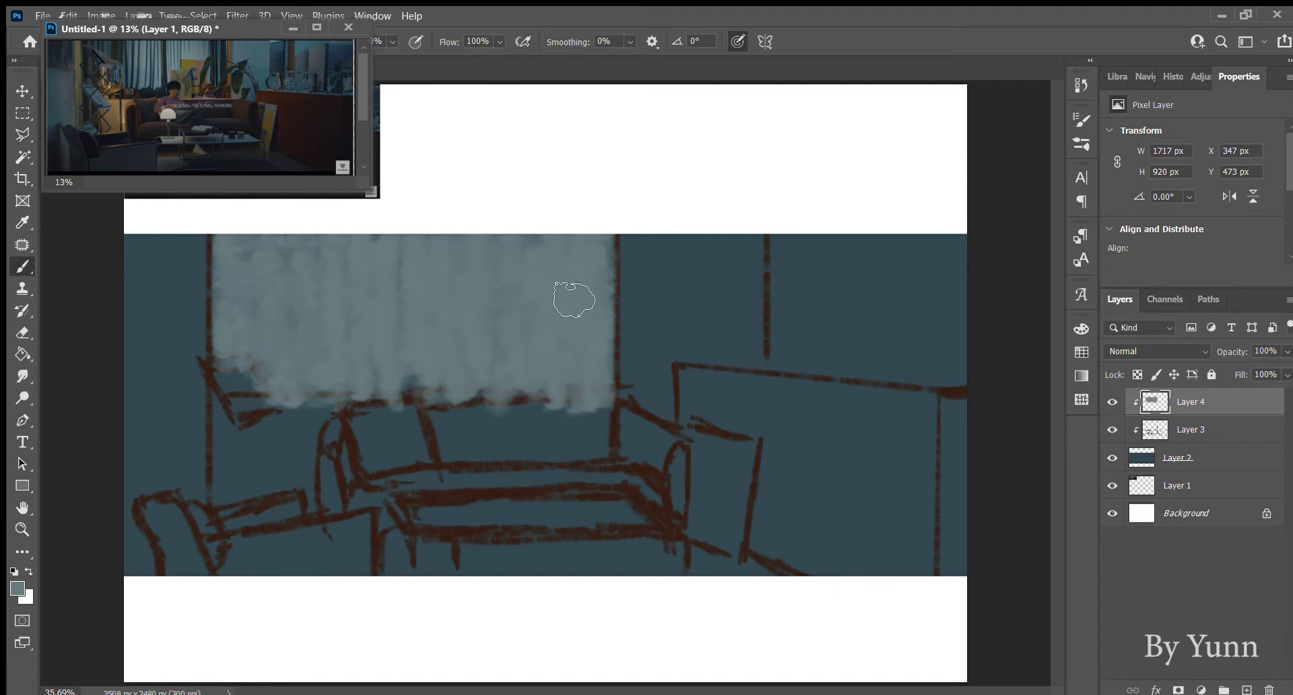
left_click_drag(301, 271, 334, 329)
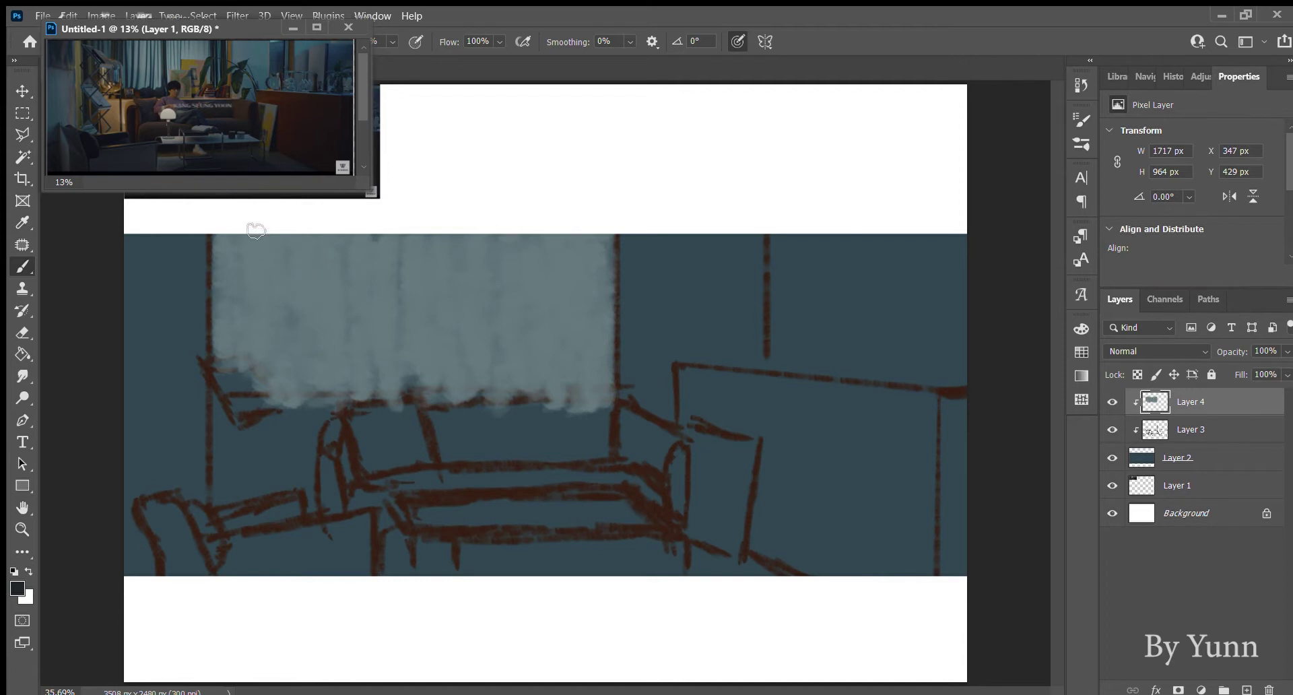
Paint dark vertical folds across the curtain's left and middle sections.
mouse_move(256, 230)
left_mouse_down()
mouse_move(240, 246)
mouse_move(235, 356)
mouse_move(244, 333)
mouse_move(229, 351)
left_mouse_up()
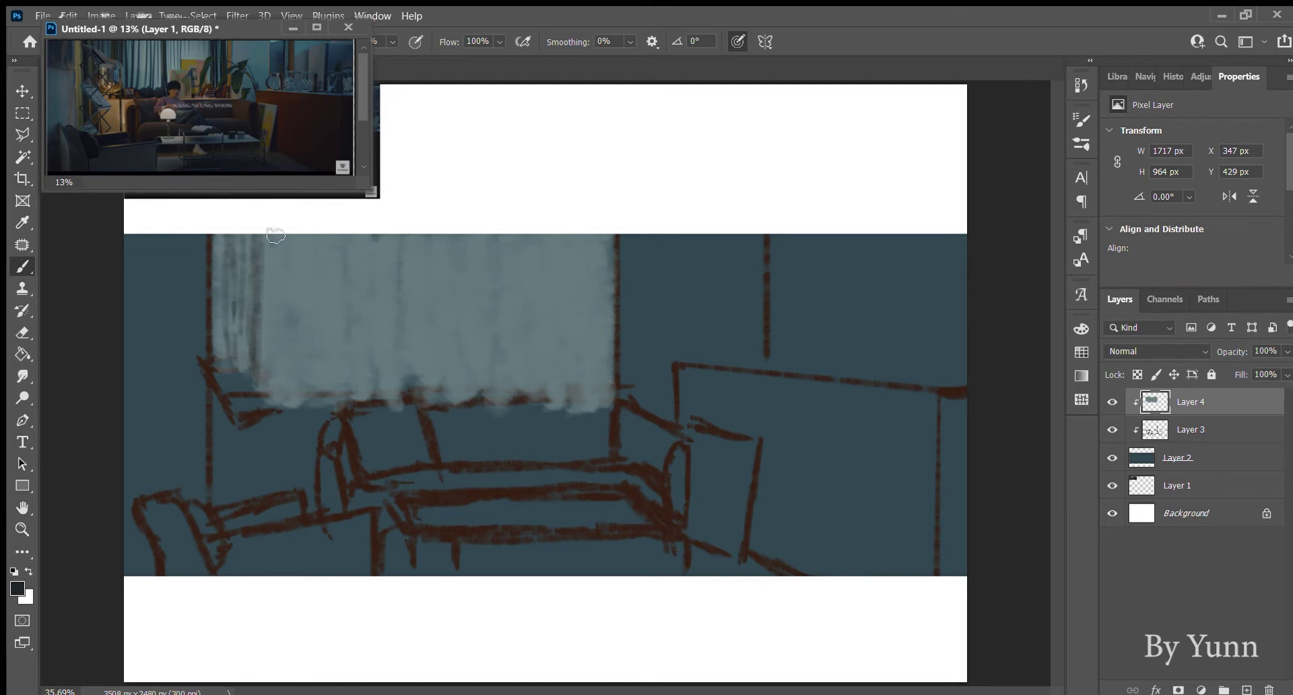
left_click_drag(272, 232, 270, 391)
mouse_move(266, 236)
left_mouse_down()
mouse_move(269, 392)
mouse_move(275, 364)
left_mouse_up()
left_click_drag(288, 240, 282, 424)
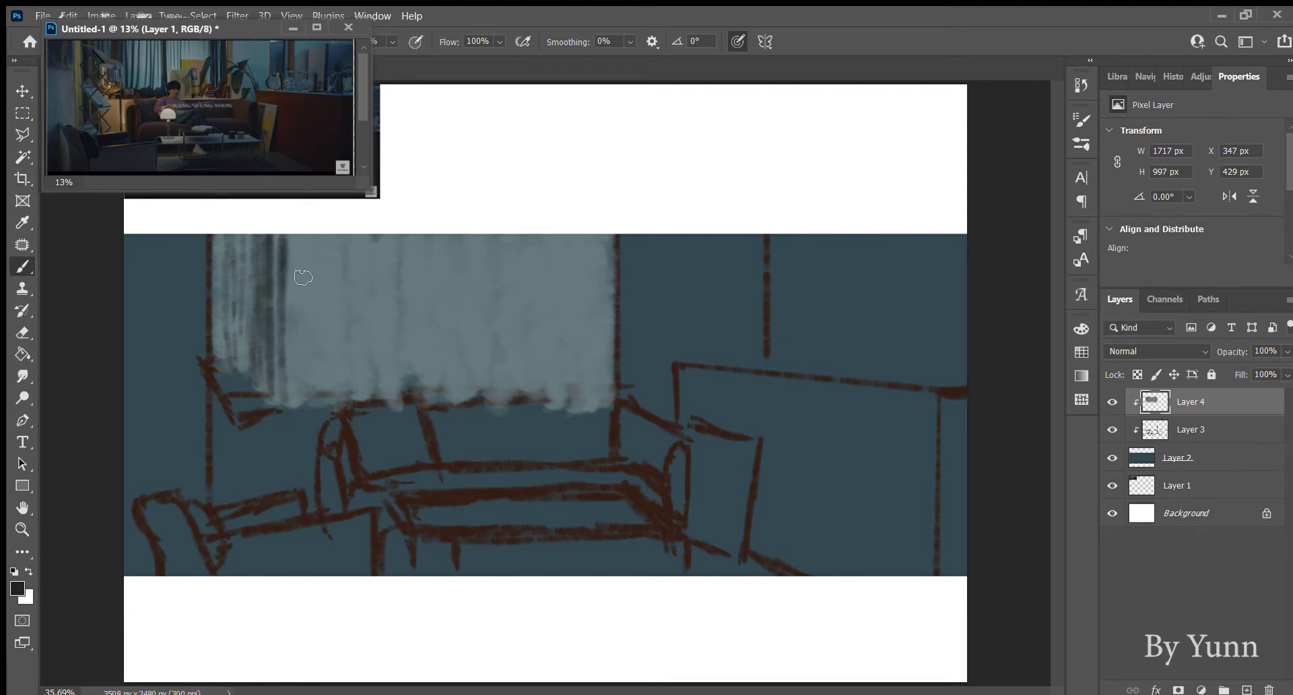
left_click_drag(307, 236, 313, 398)
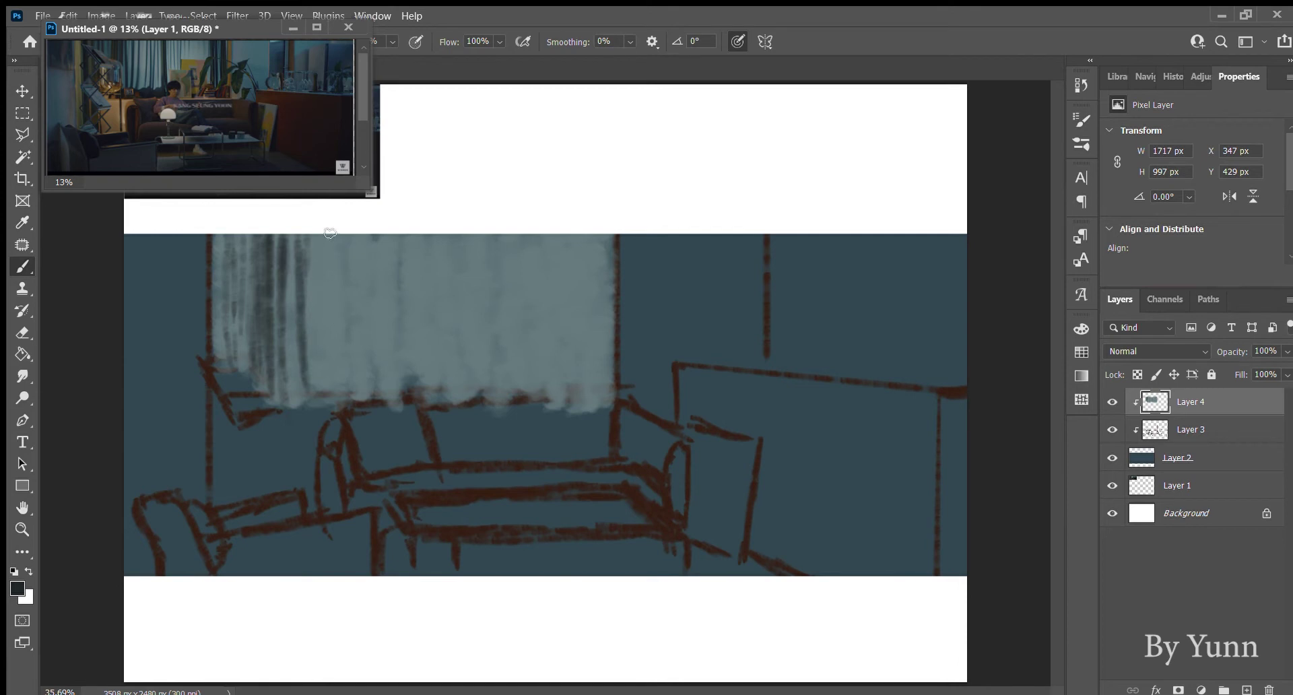
mouse_move(330, 232)
left_mouse_down()
mouse_move(314, 384)
mouse_move(318, 346)
left_mouse_up()
left_click_drag(329, 261, 306, 388)
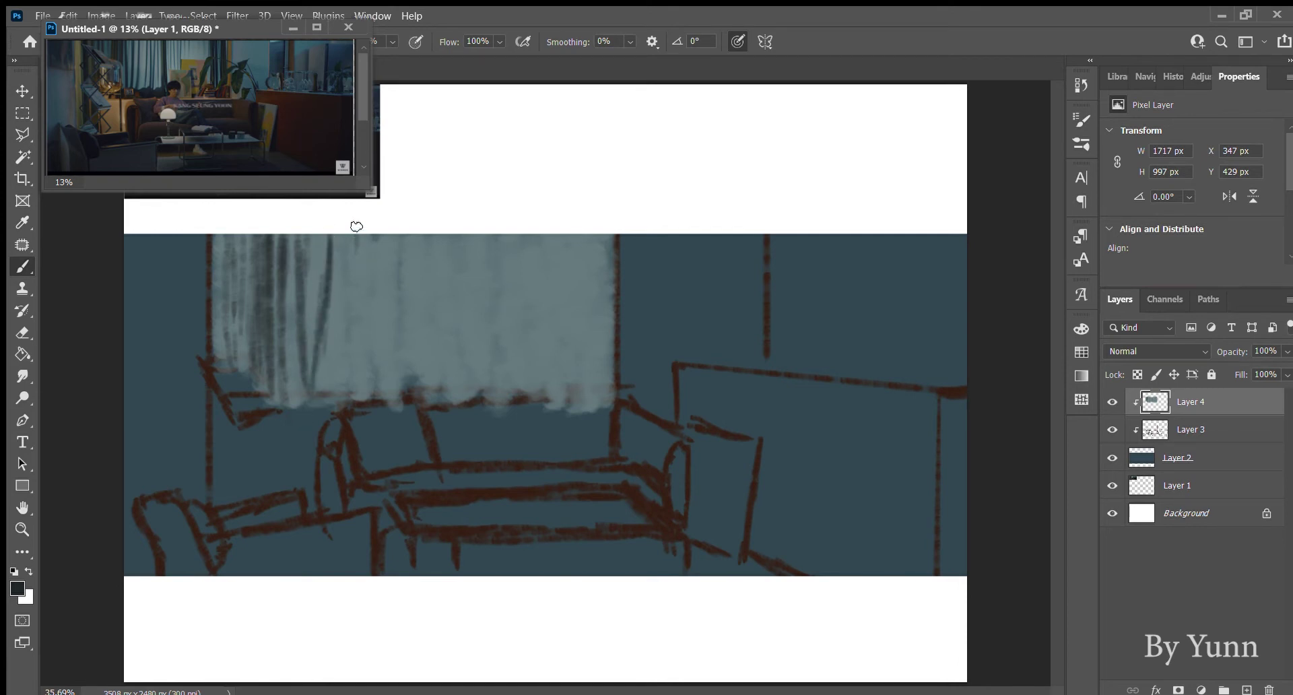
left_click_drag(356, 248, 335, 380)
left_click_drag(361, 244, 359, 334)
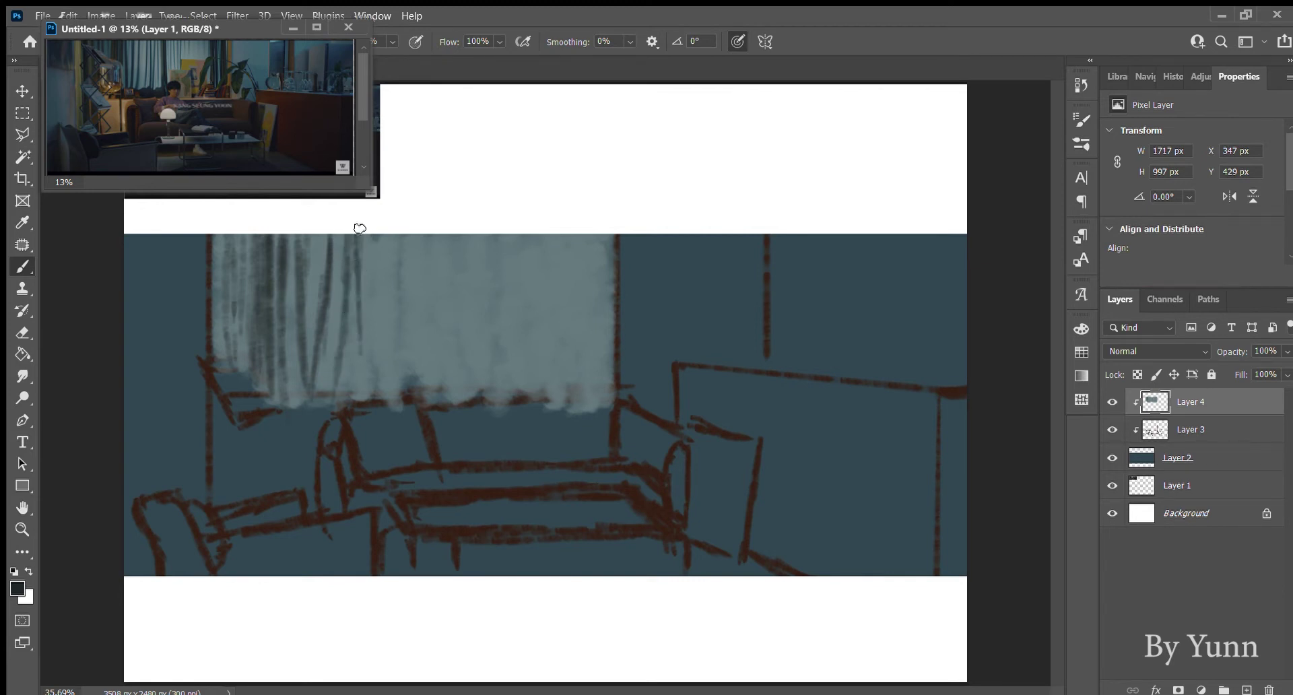
left_click_drag(358, 224, 357, 398)
left_click_drag(379, 235, 389, 401)
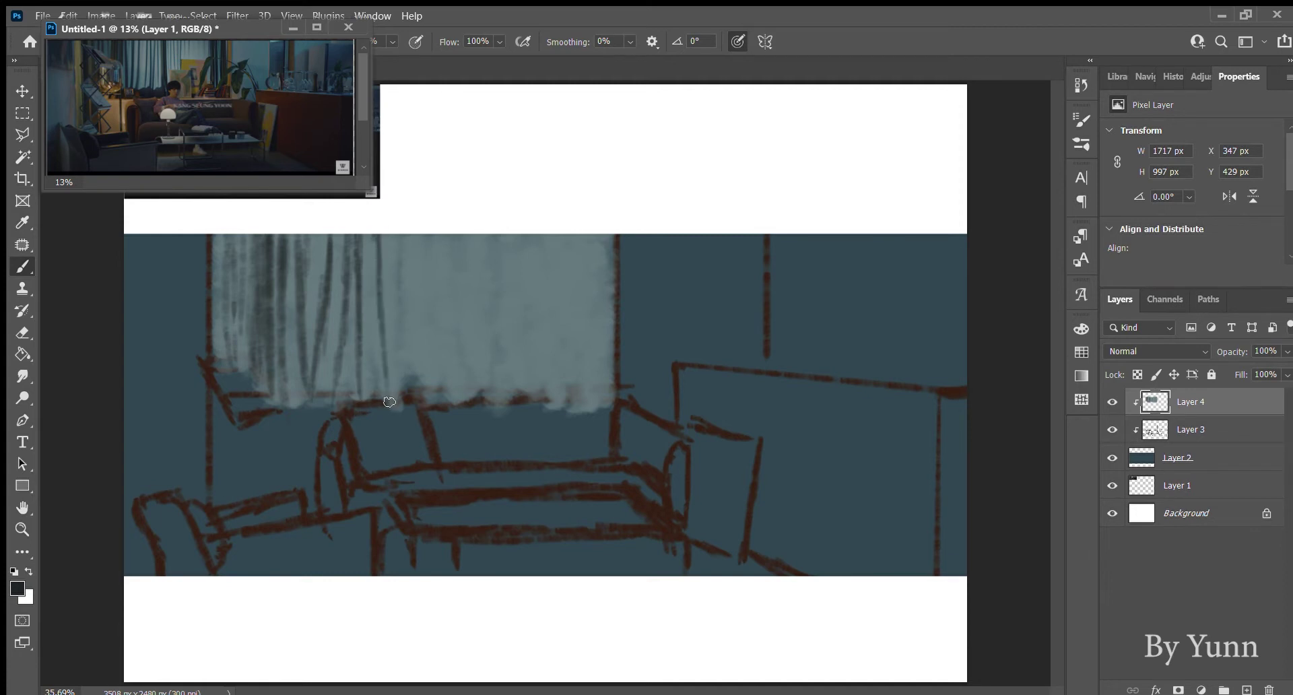
left_click_drag(389, 233, 391, 401)
left_click_drag(406, 236, 406, 350)
left_click_drag(424, 232, 435, 391)
left_click_drag(428, 249, 413, 329)
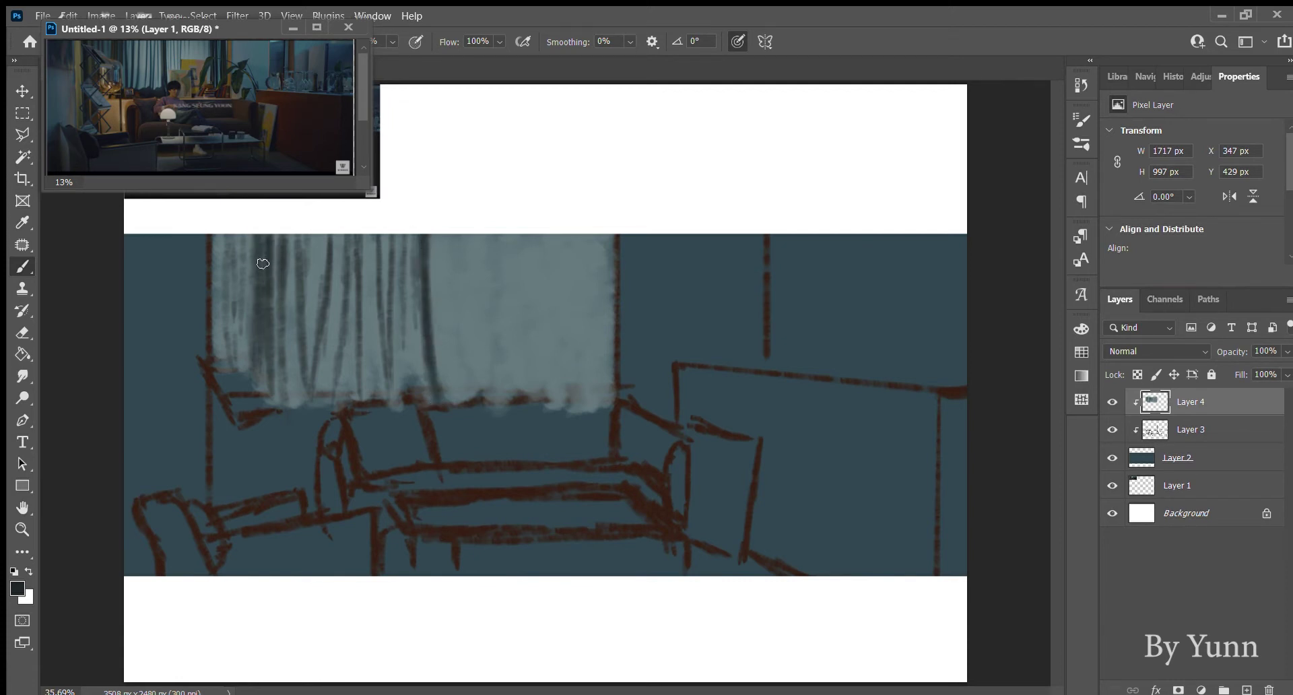
Add thinner dark folds toward the curtain's centre and along its right edge.
left_click_drag(259, 260, 247, 377)
left_click_drag(437, 329, 446, 371)
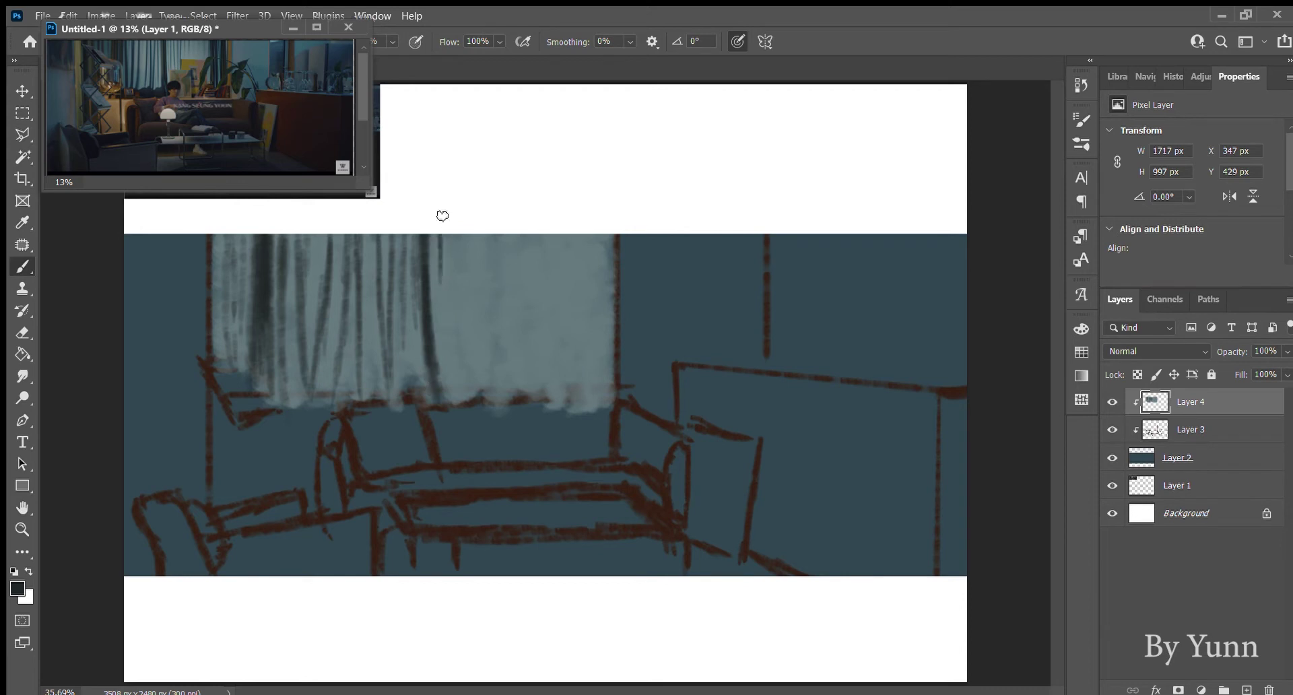
left_click_drag(442, 215, 449, 376)
left_click_drag(441, 247, 447, 381)
left_click_drag(455, 232, 451, 308)
left_click_drag(460, 226, 463, 314)
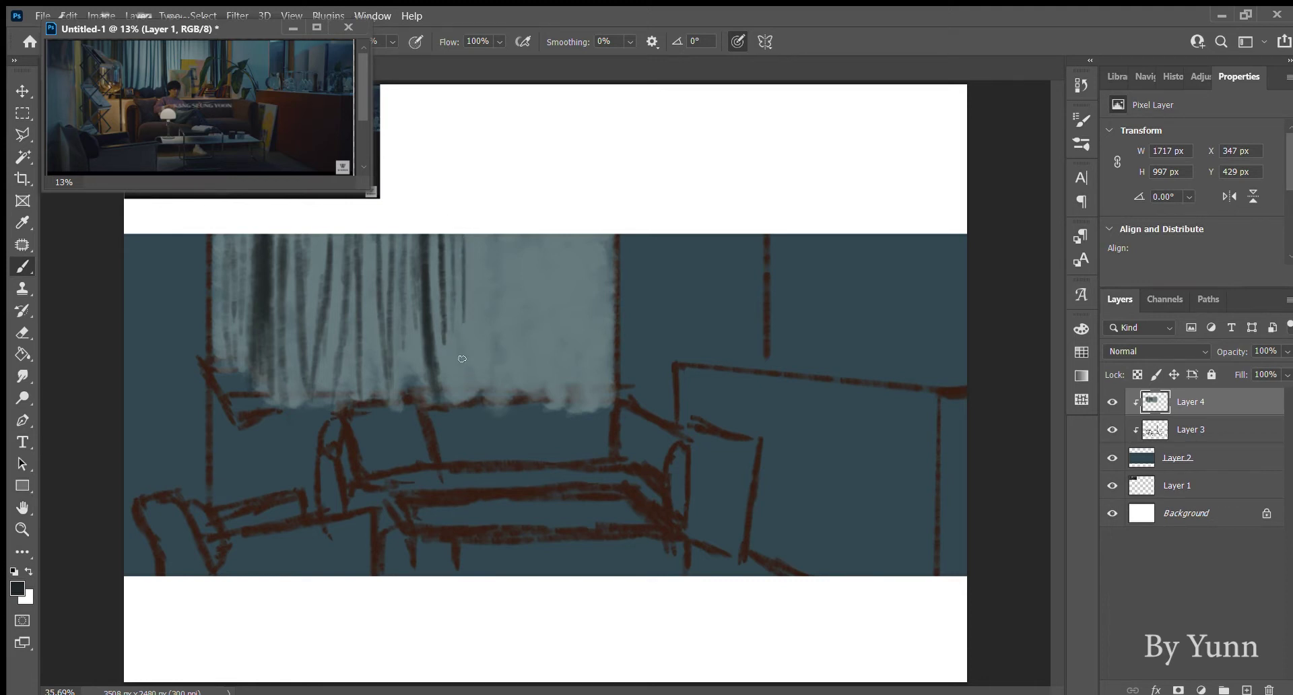
left_click_drag(479, 236, 478, 342)
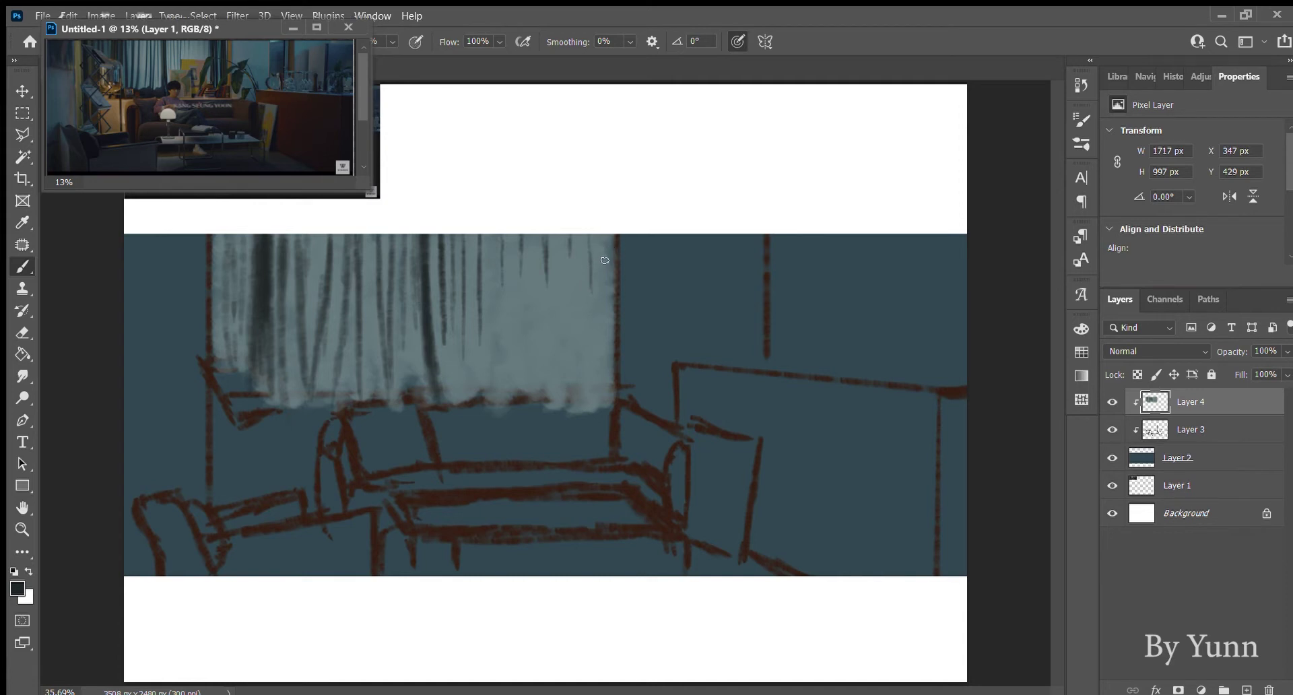
mouse_move(605, 236)
left_mouse_down()
mouse_move(610, 387)
mouse_move(596, 326)
mouse_move(599, 373)
left_mouse_up()
left_click_drag(598, 258, 597, 385)
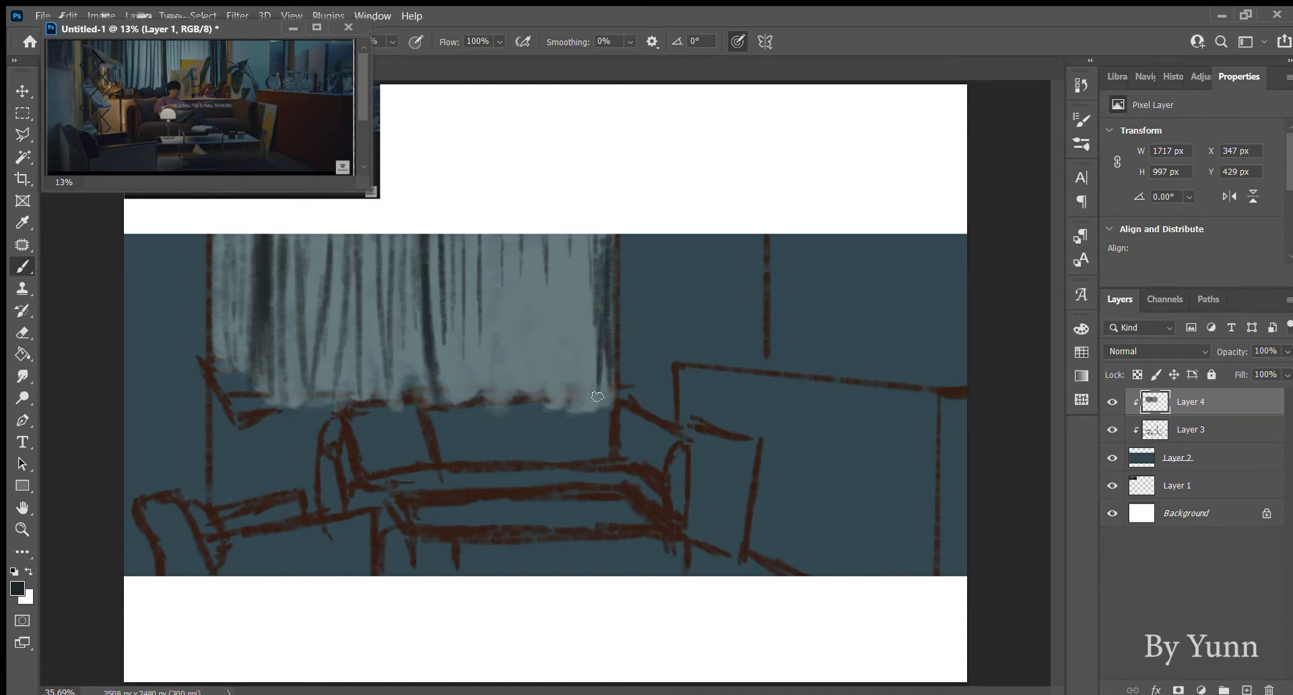
left_click_drag(596, 301, 595, 405)
left_click_drag(581, 235, 584, 411)
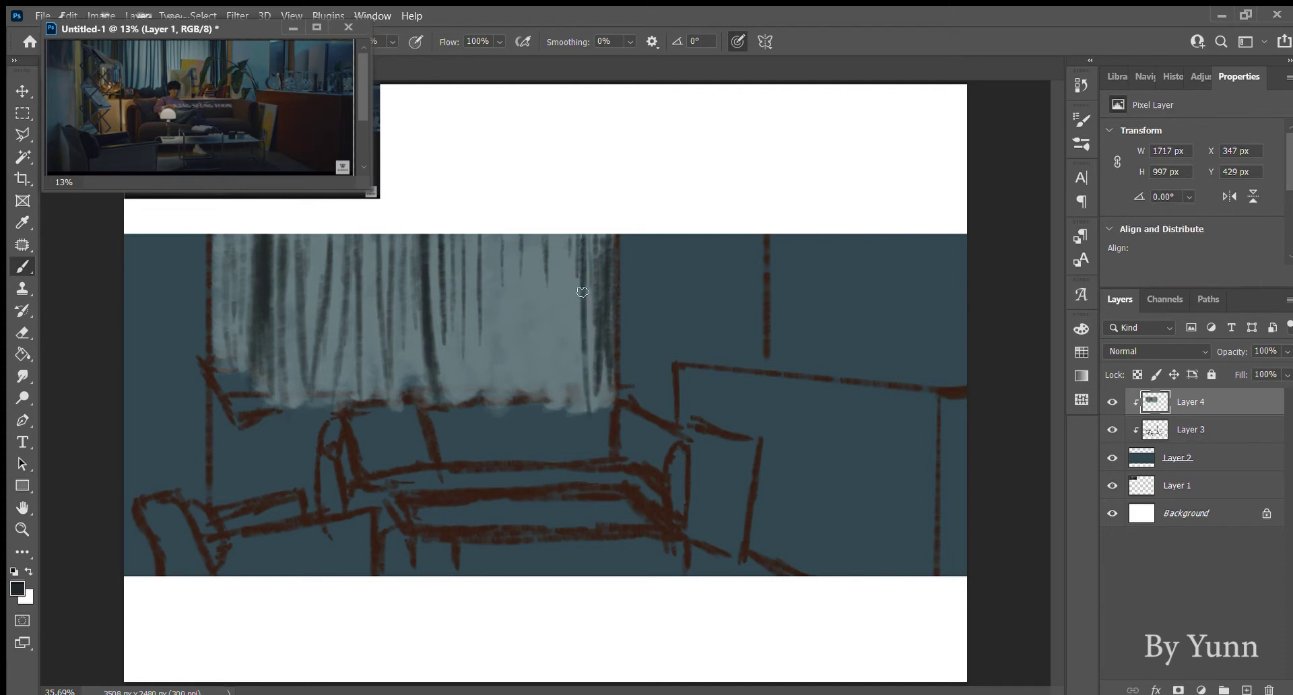
left_click_drag(568, 241, 576, 397)
Sample the teal backdrop and blend the curtain's right edge into it.
left_click(679, 296, "alt")
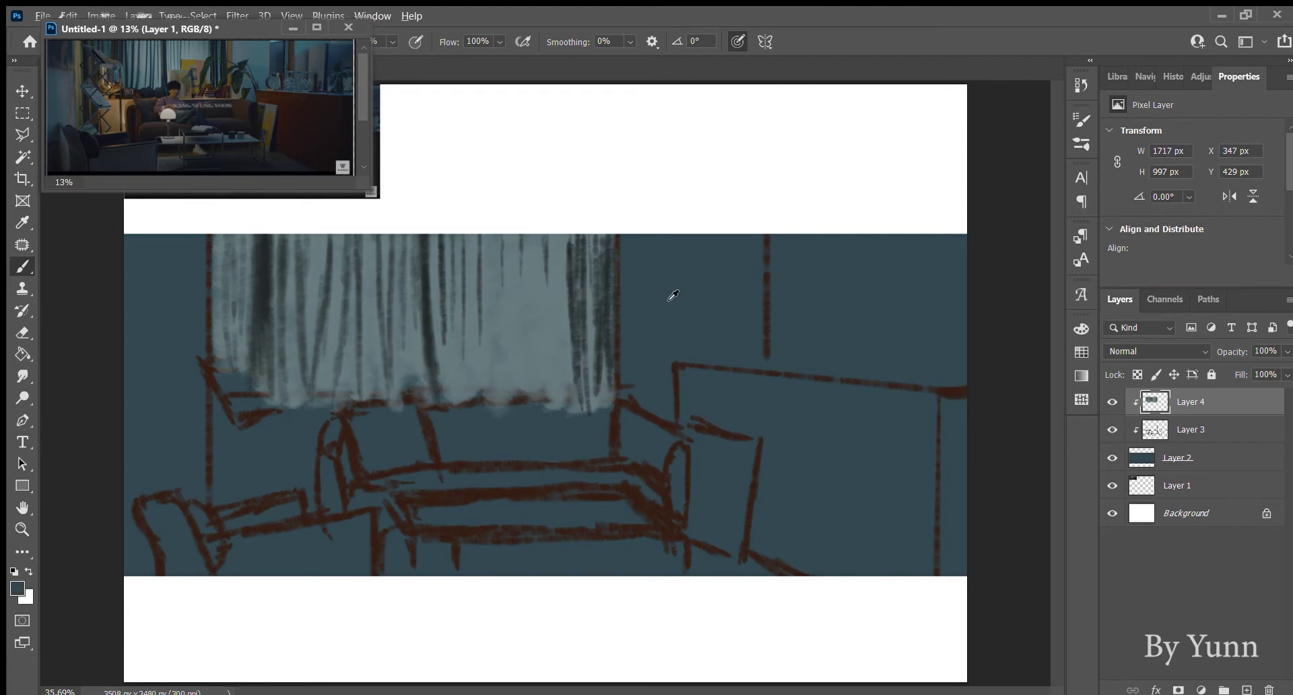
left_click_drag(560, 244, 563, 397)
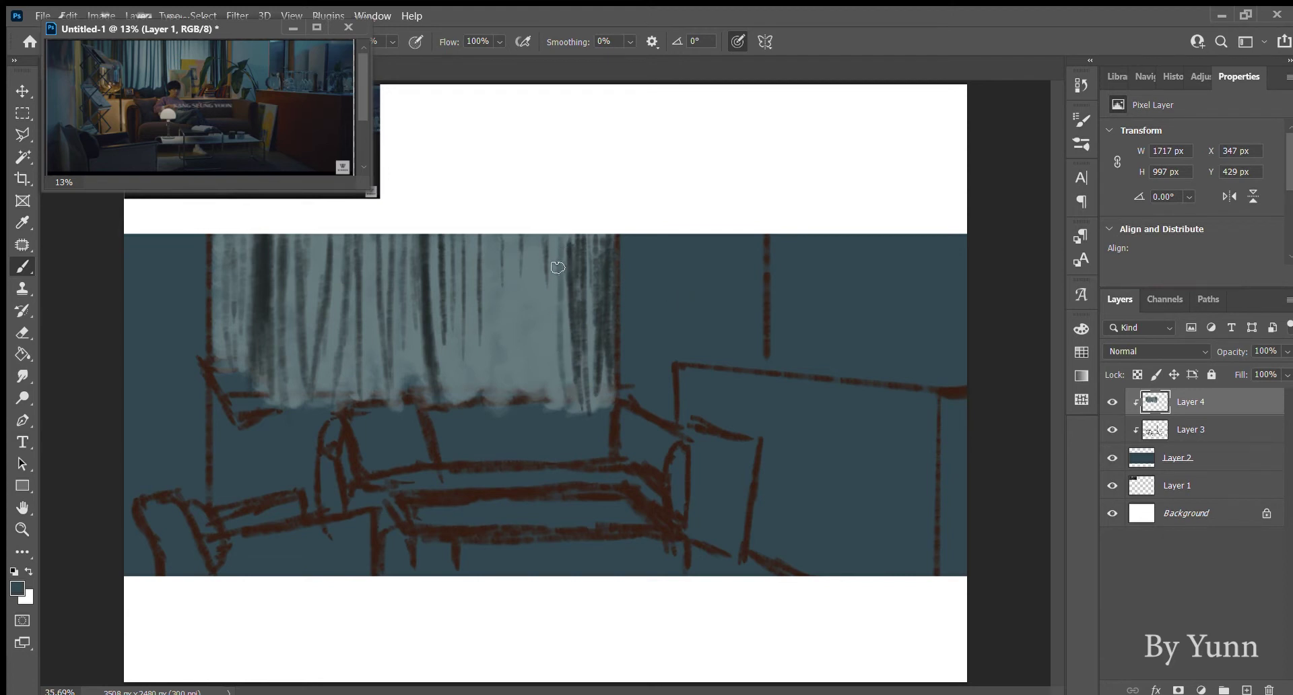
mouse_move(567, 248)
left_mouse_down()
mouse_move(576, 404)
mouse_move(594, 373)
left_mouse_up()
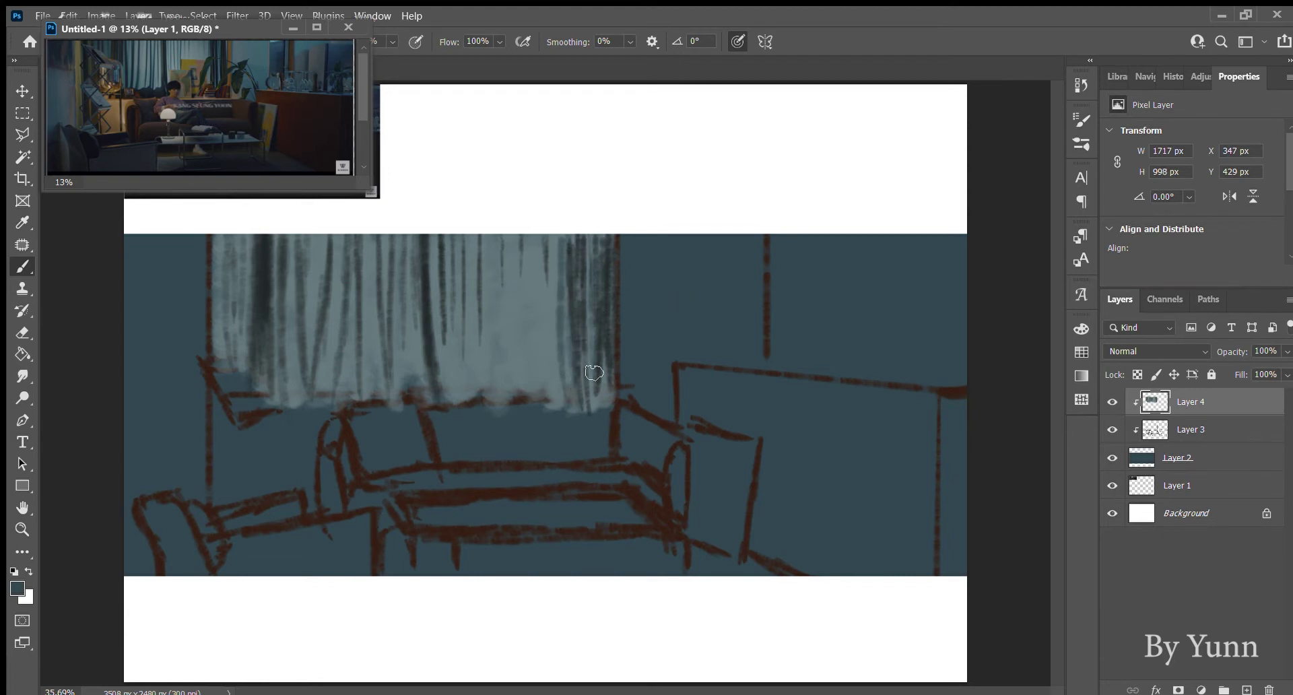
Paint more dark vertical folds across the curtain from right to left.
left_click_drag(547, 248, 545, 327)
left_click_drag(527, 246, 526, 306)
left_click_drag(487, 242, 489, 364)
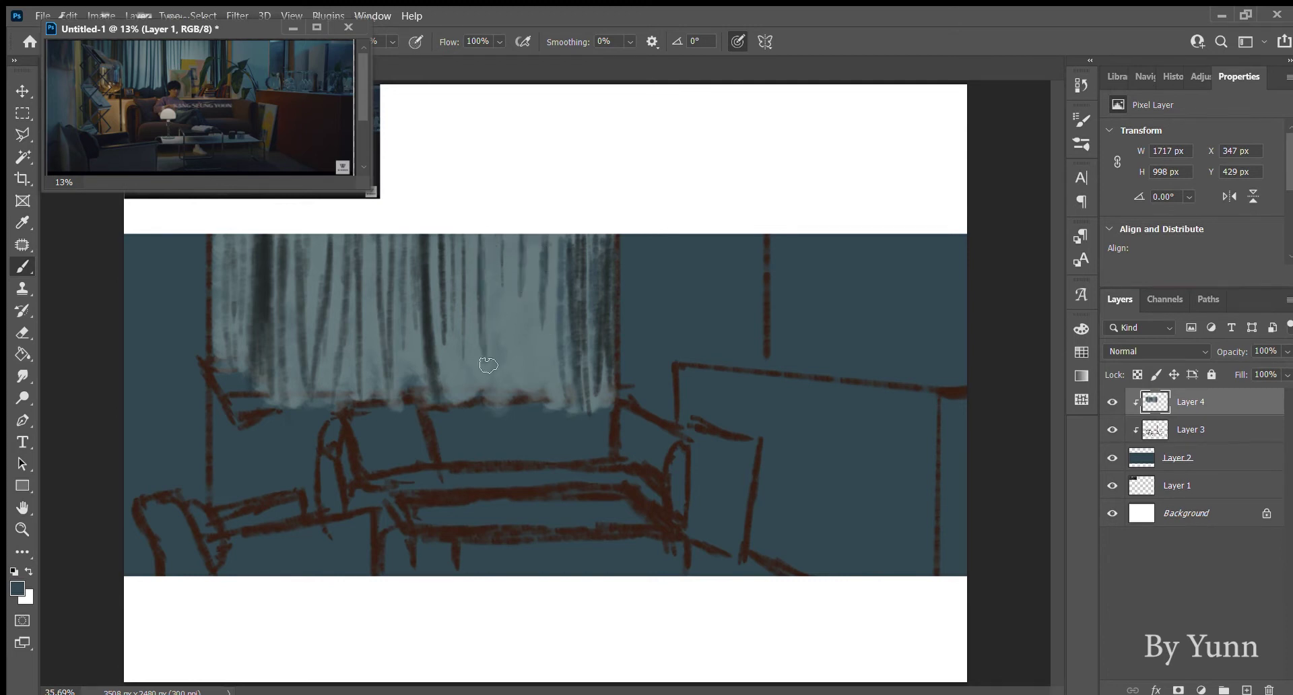
left_click_drag(466, 243, 462, 371)
left_click_drag(450, 254, 449, 379)
left_click_drag(435, 276, 435, 358)
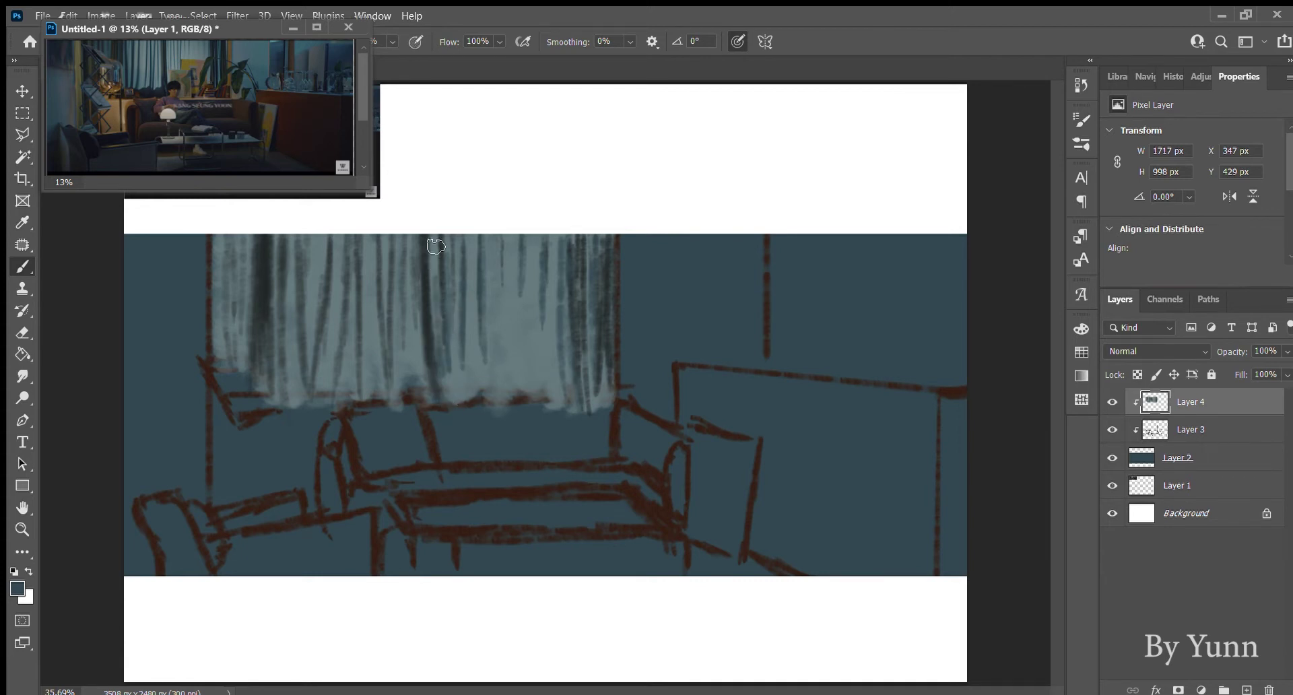
left_click_drag(437, 239, 434, 370)
left_click_drag(396, 240, 388, 343)
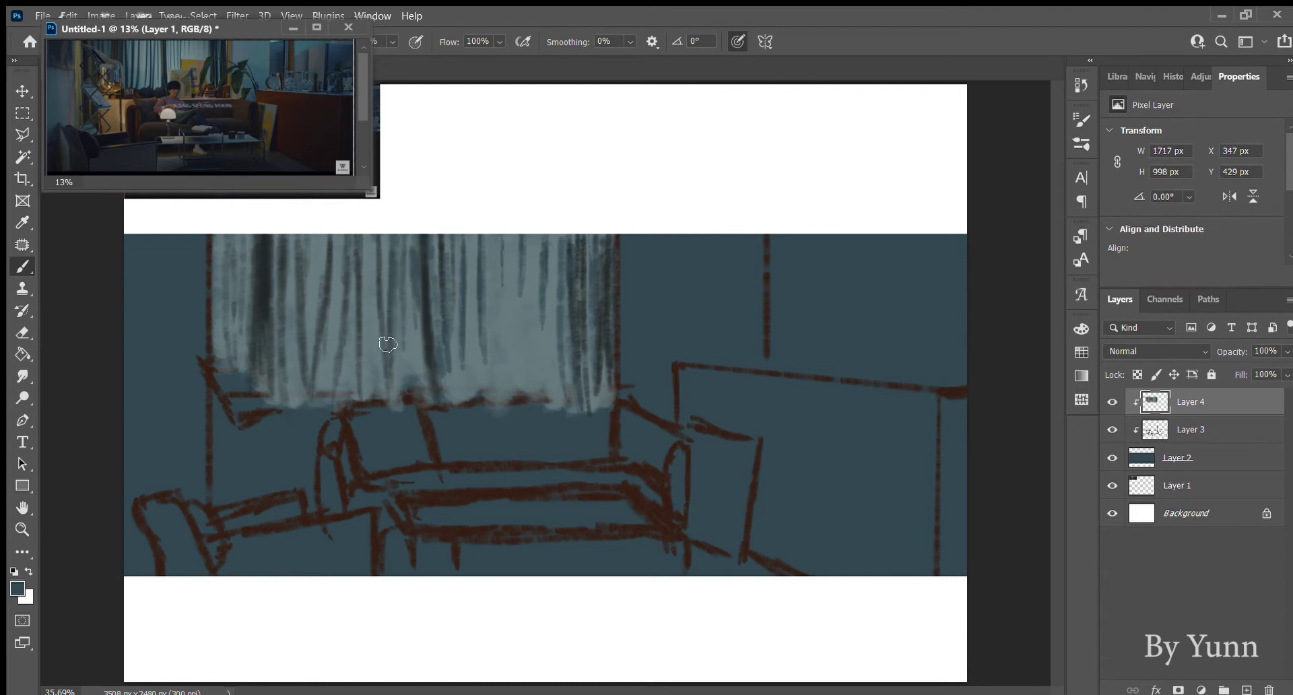
left_click_drag(366, 273, 364, 383)
left_click_drag(330, 283, 328, 378)
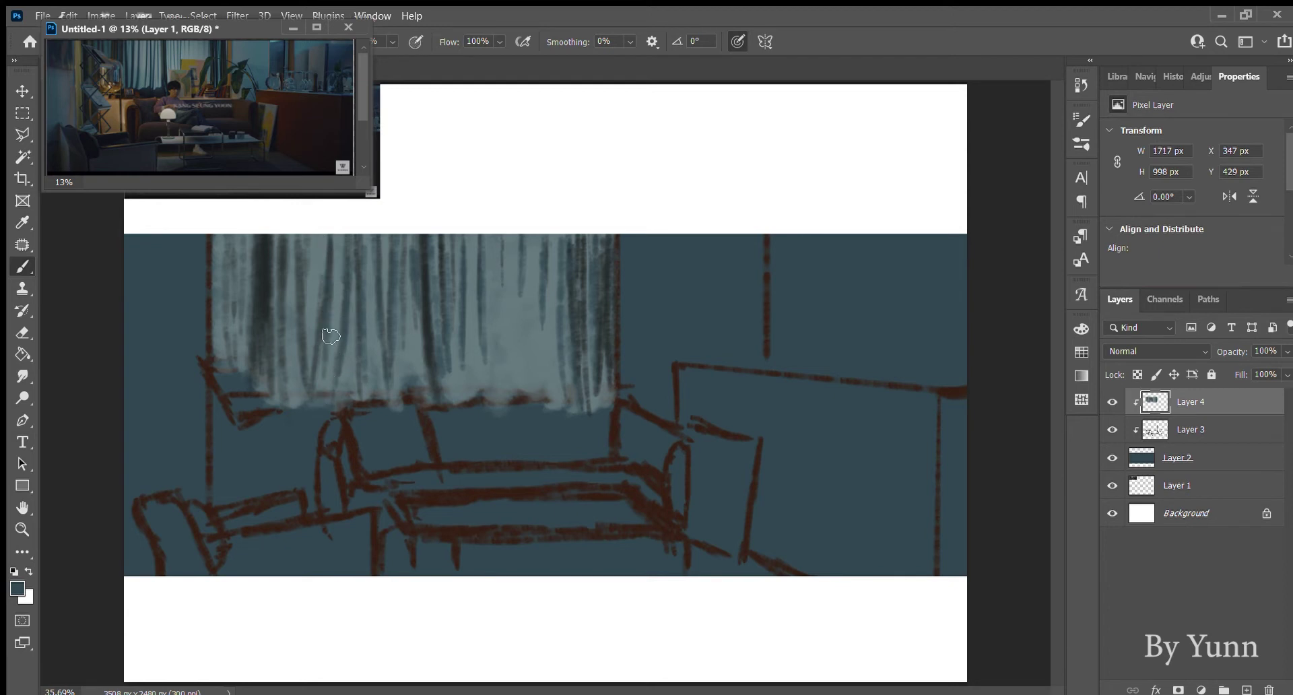
left_click_drag(301, 246, 306, 363)
left_click_drag(252, 244, 249, 361)
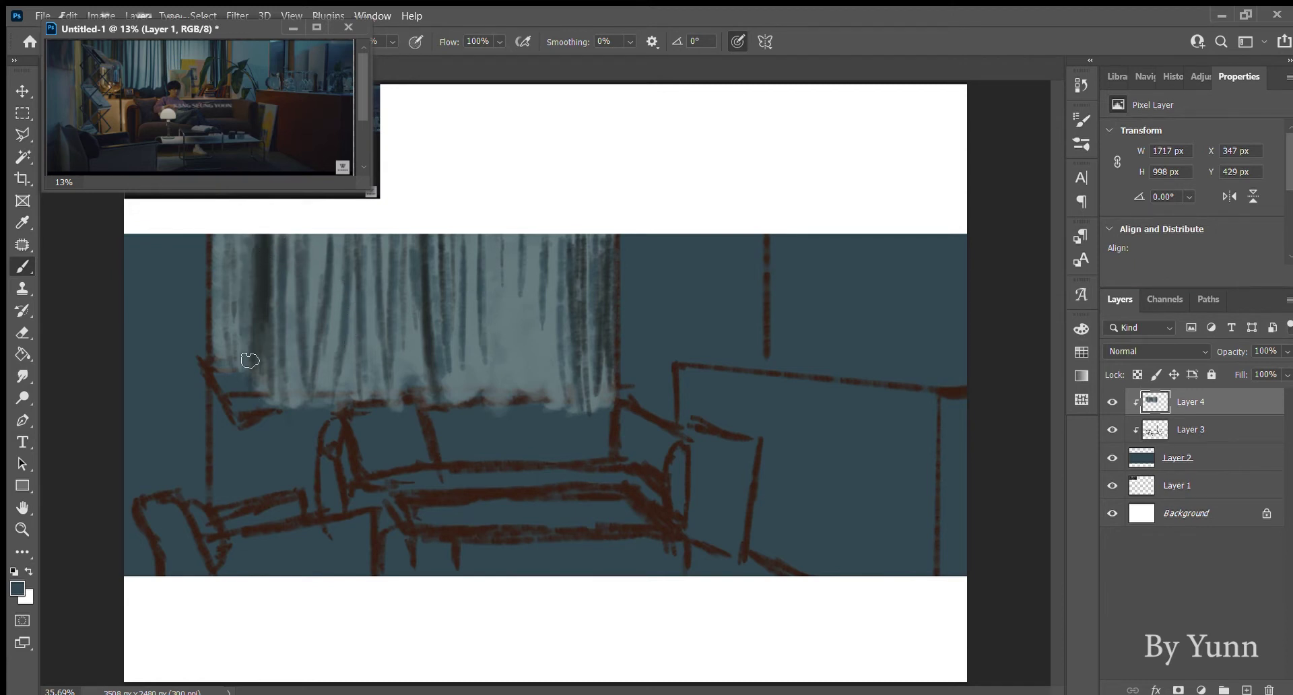
mouse_move(244, 244)
left_mouse_down()
mouse_move(241, 357)
mouse_move(224, 360)
left_mouse_up()
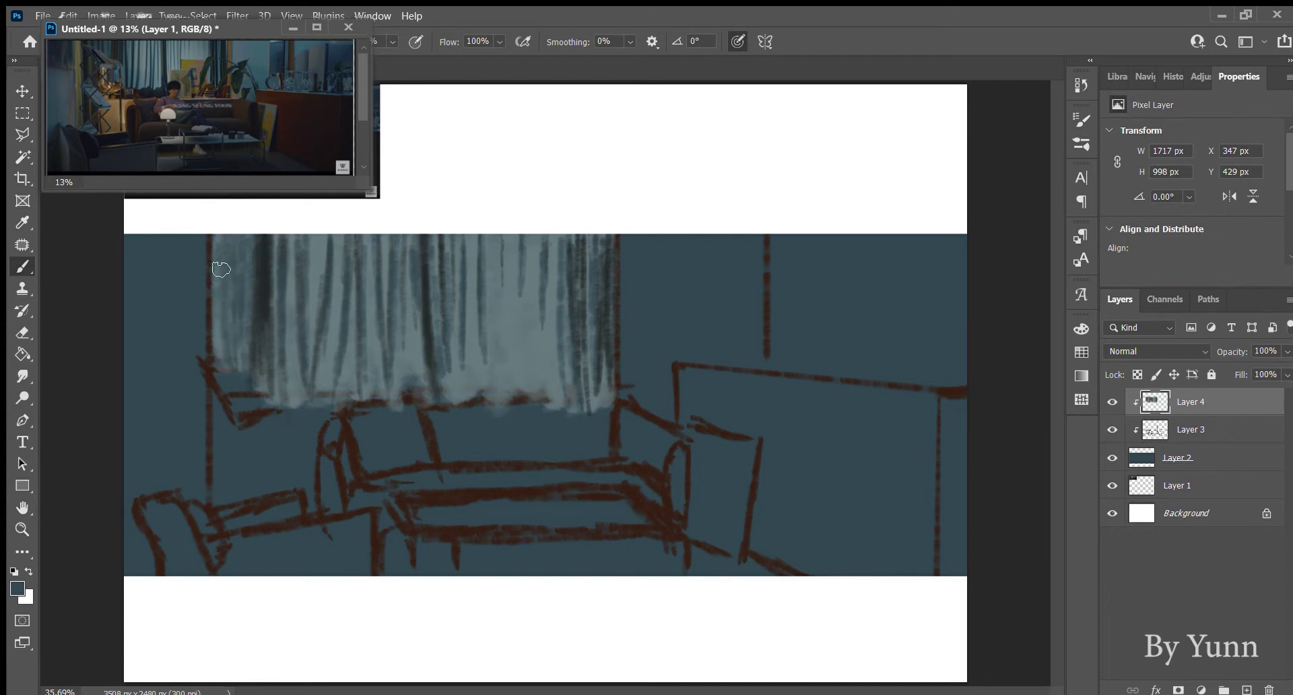
left_click_drag(220, 270, 219, 360)
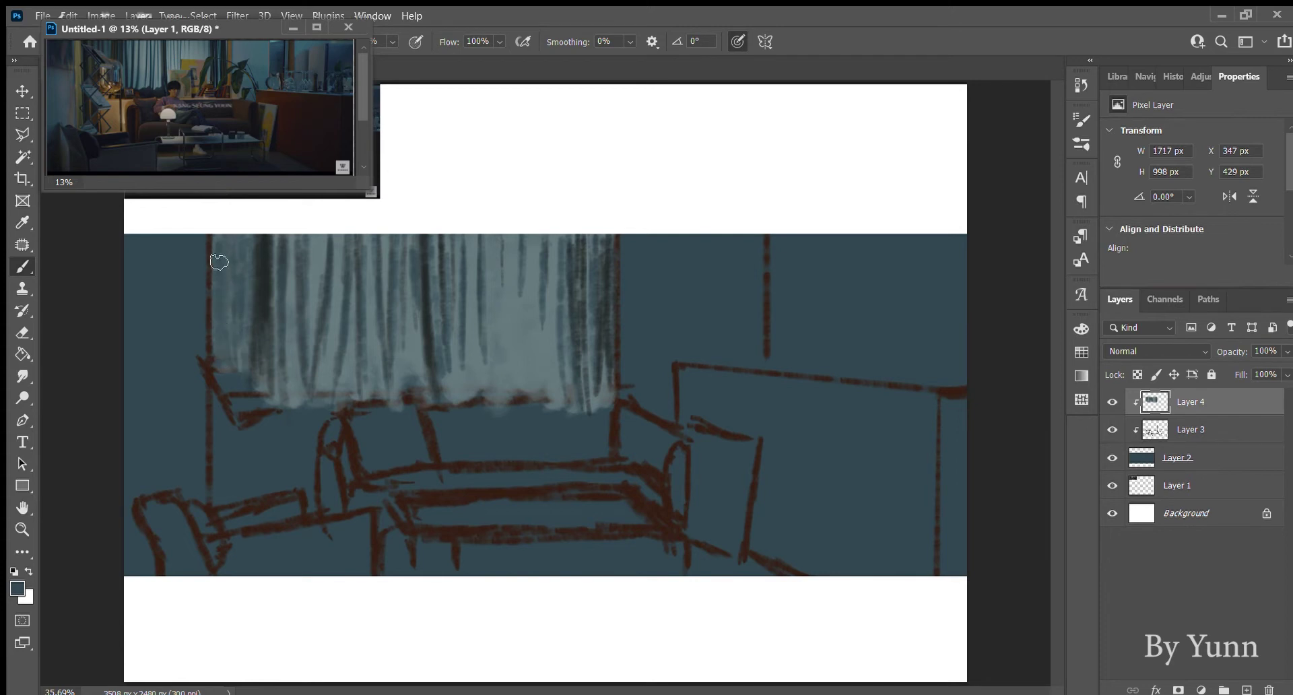
Deepen the left folds with sampled darker shades, darken the hem, add a light streak.
left_click(261, 304, "alt")
left_click_drag(243, 235, 234, 343)
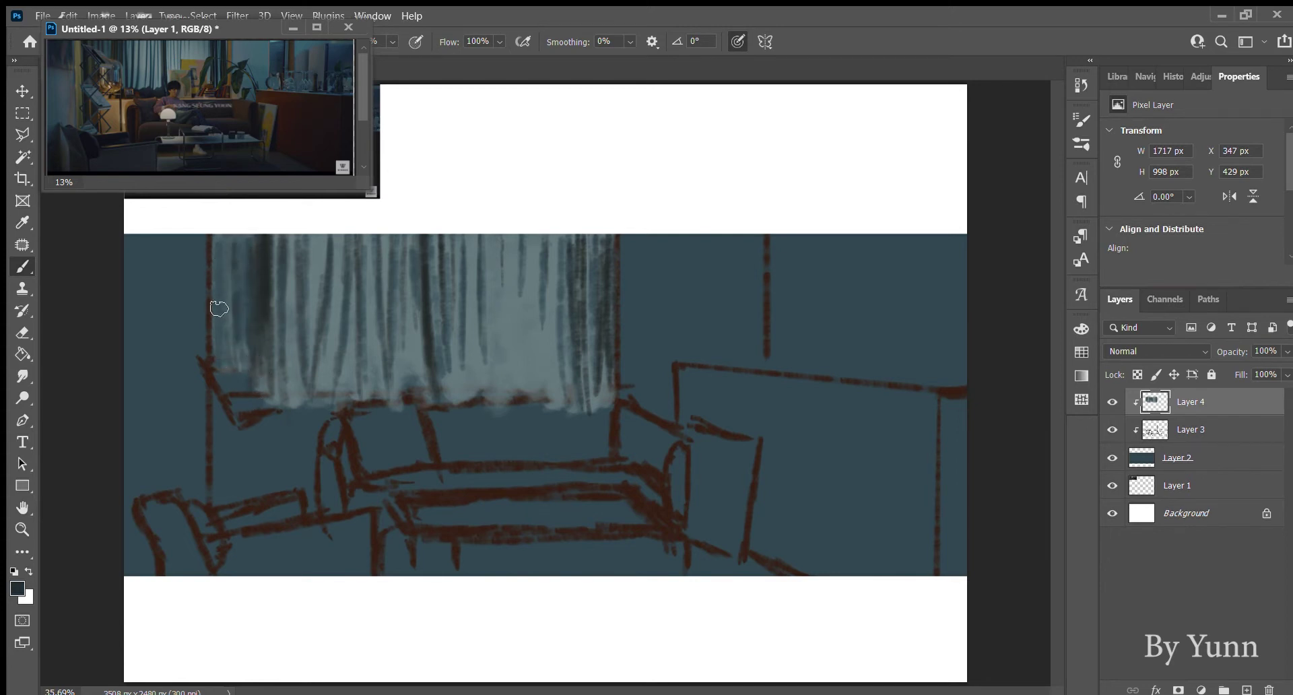
left_click(249, 267, "alt")
mouse_move(241, 263)
left_mouse_down()
mouse_move(246, 347)
mouse_move(220, 374)
left_mouse_up()
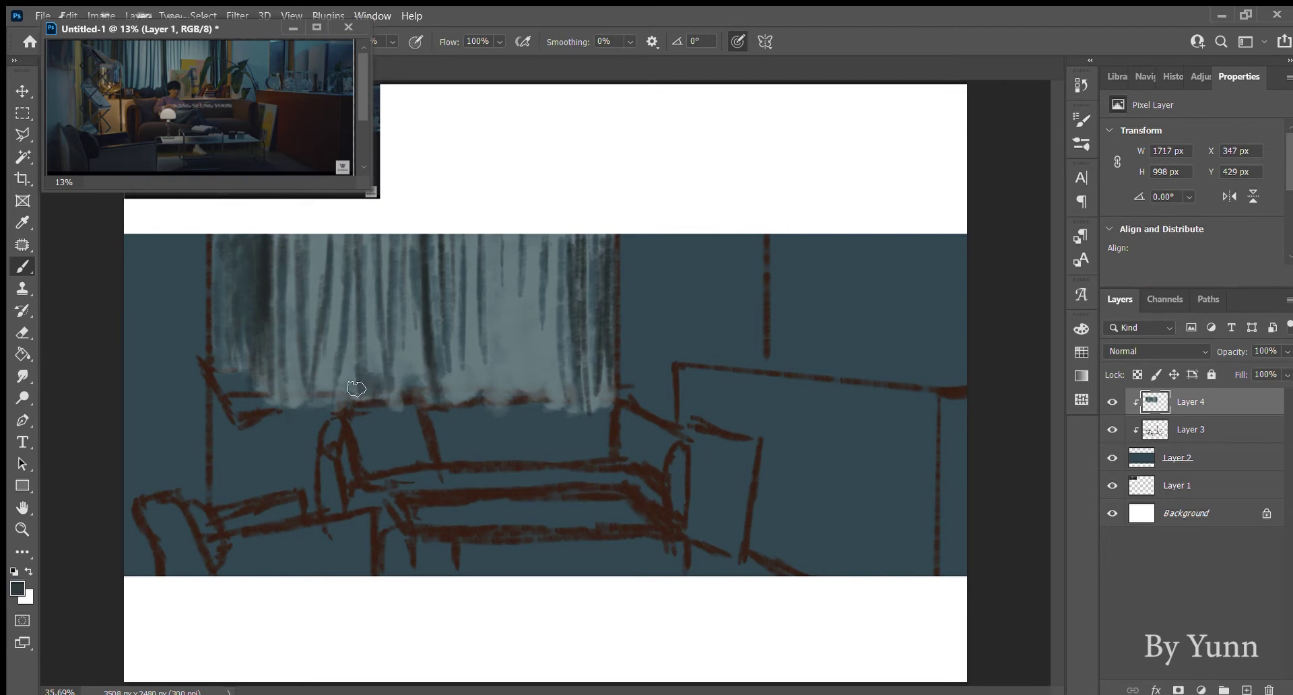
mouse_move(341, 375)
left_mouse_down()
mouse_move(326, 384)
mouse_move(428, 382)
left_mouse_up()
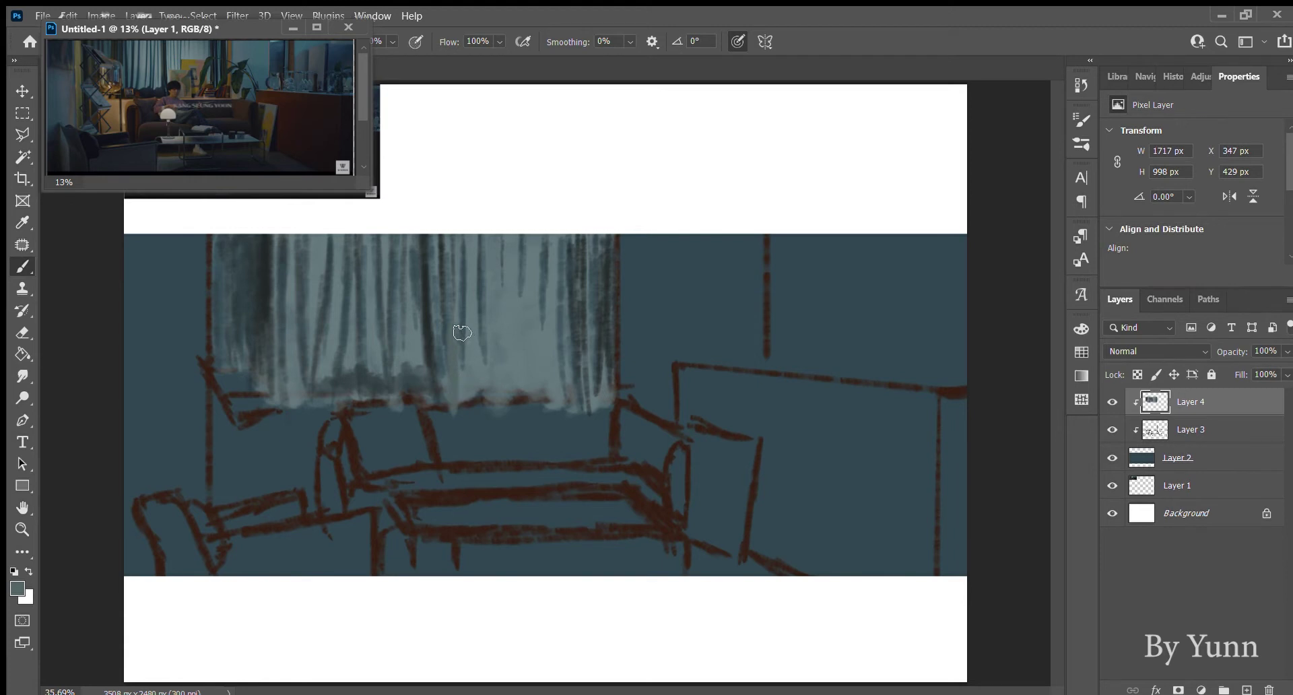
mouse_move(459, 332)
left_mouse_down()
mouse_move(510, 324)
mouse_move(518, 403)
left_mouse_up()
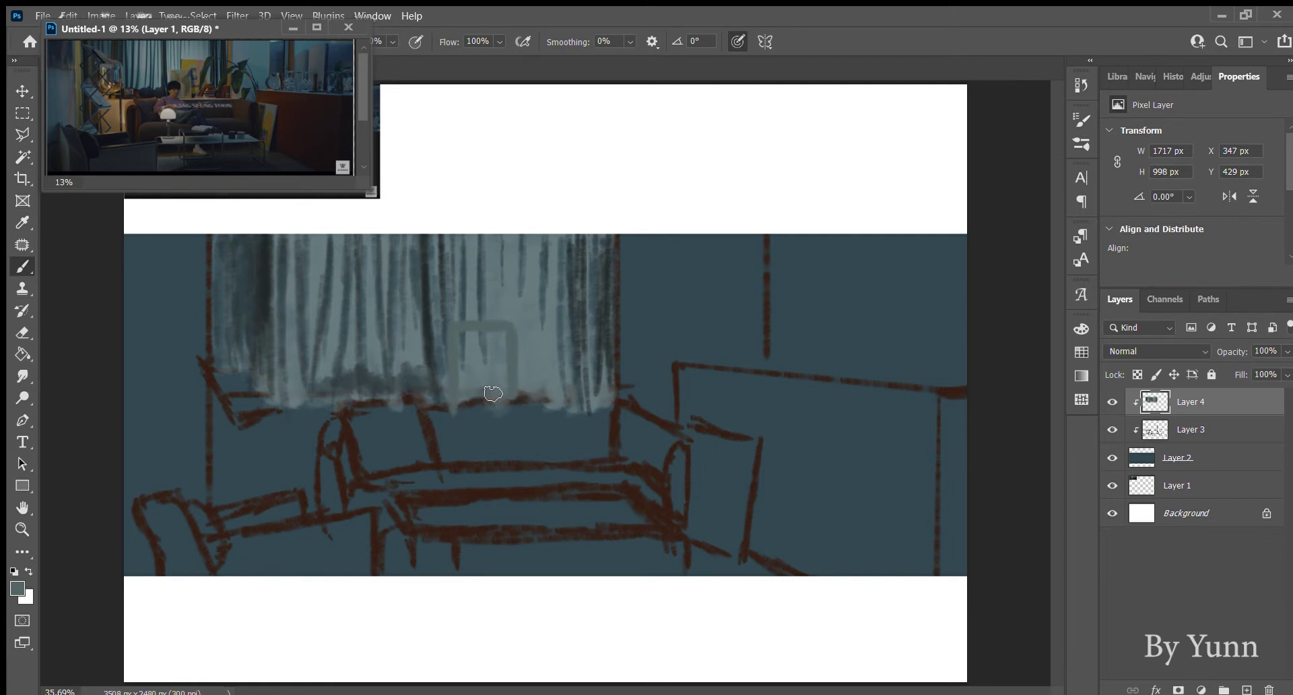
Fill the square outline grey-green, then outline and fill an overlapping mustard-yellow rectangle.
mouse_move(463, 338)
left_mouse_down()
mouse_move(475, 398)
mouse_move(482, 343)
mouse_move(498, 404)
mouse_move(508, 344)
left_mouse_up()
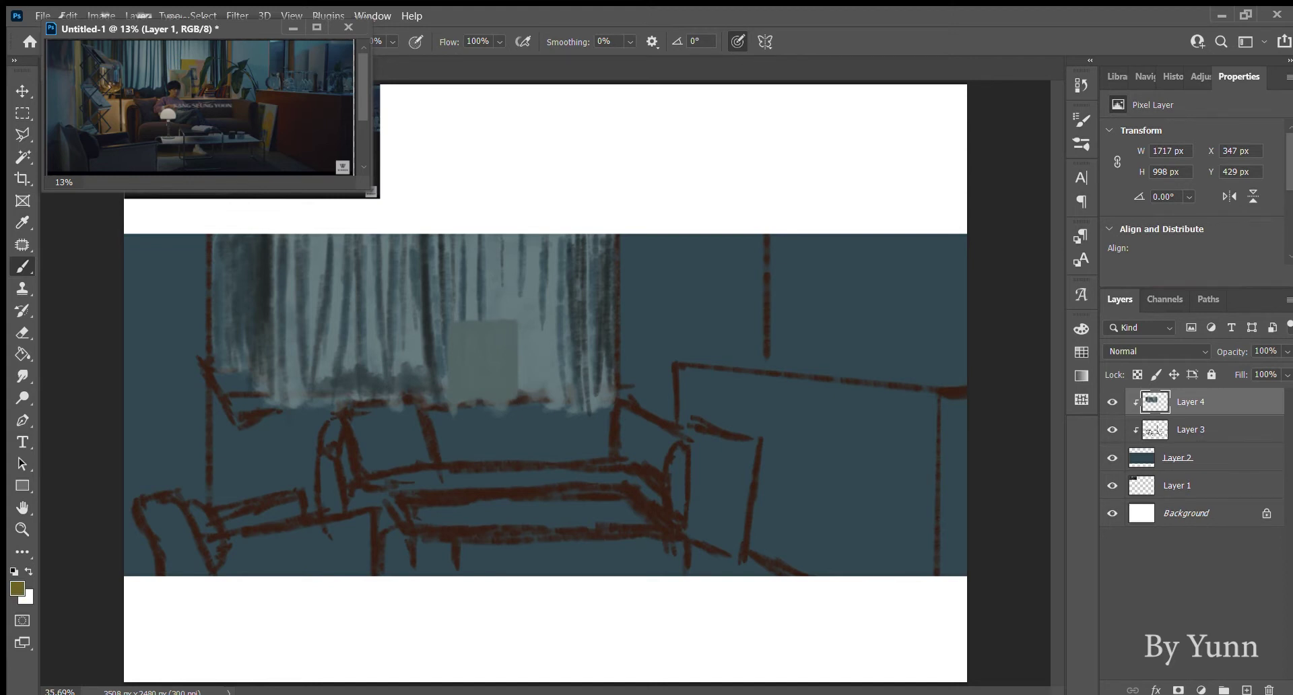
left_click_drag(489, 288, 486, 315)
left_click_drag(516, 328, 518, 378)
mouse_move(524, 386)
left_mouse_down()
mouse_move(560, 387)
mouse_move(608, 340)
left_mouse_up()
left_click_drag(533, 384, 551, 386)
left_click_drag(550, 292, 554, 377)
left_click_drag(489, 287, 546, 278)
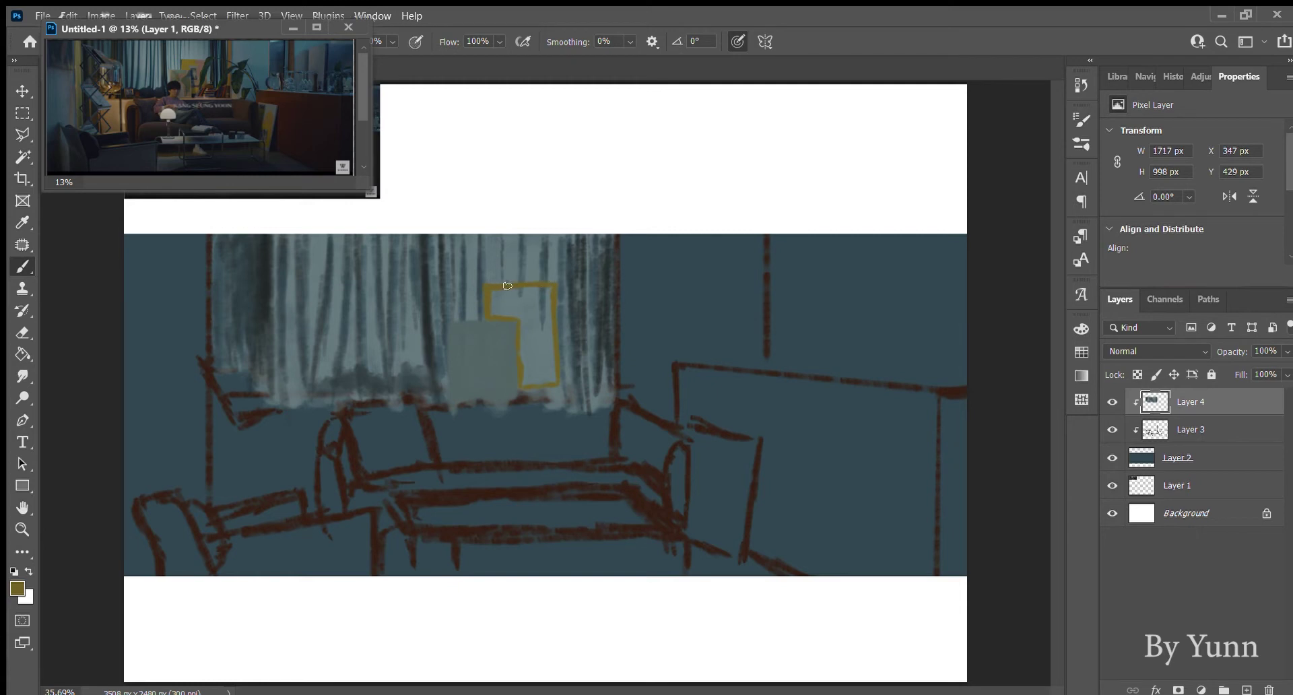
mouse_move(495, 294)
left_mouse_down()
mouse_move(523, 288)
mouse_move(524, 380)
mouse_move(528, 294)
mouse_move(544, 286)
left_mouse_up()
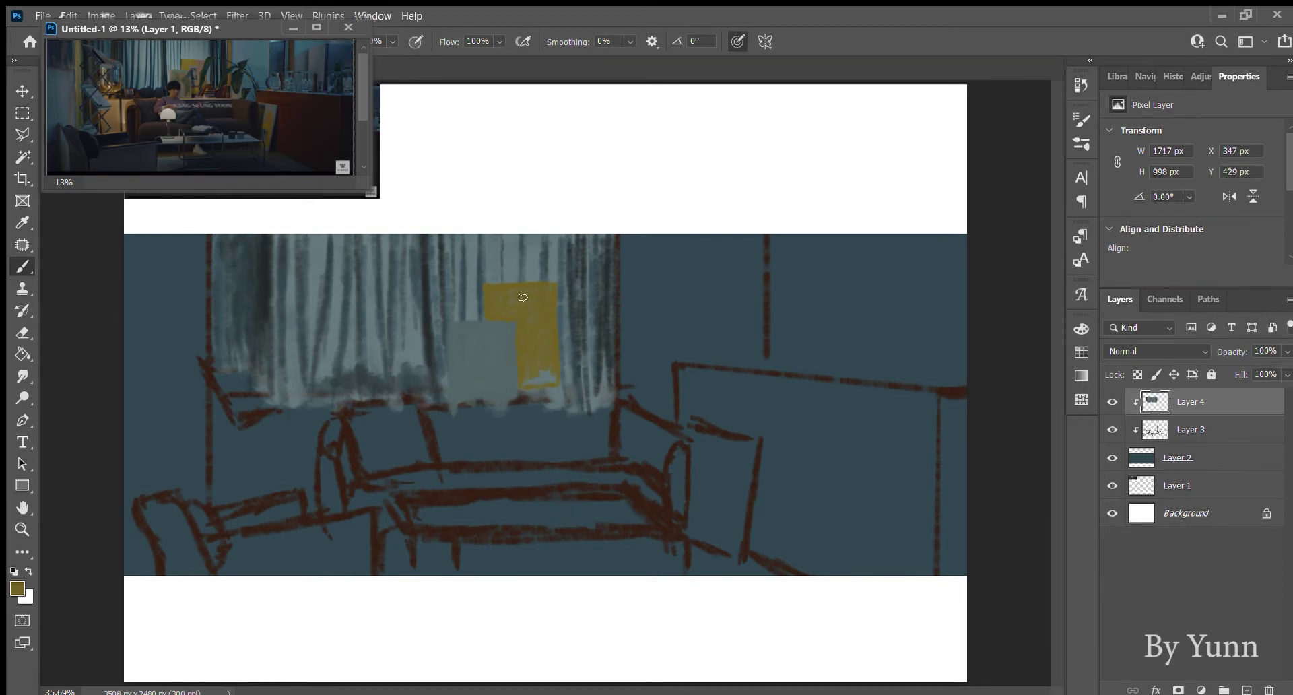
Streak dark blue-grey shading down the yellow rectangle and add a faint light mark on the grey one.
left_click_drag(543, 378, 548, 377)
left_click(533, 307, "alt")
left_click(534, 307, "alt")
mouse_move(517, 309)
left_mouse_down()
mouse_move(518, 345)
mouse_move(532, 342)
mouse_move(522, 319)
mouse_move(524, 362)
left_mouse_up()
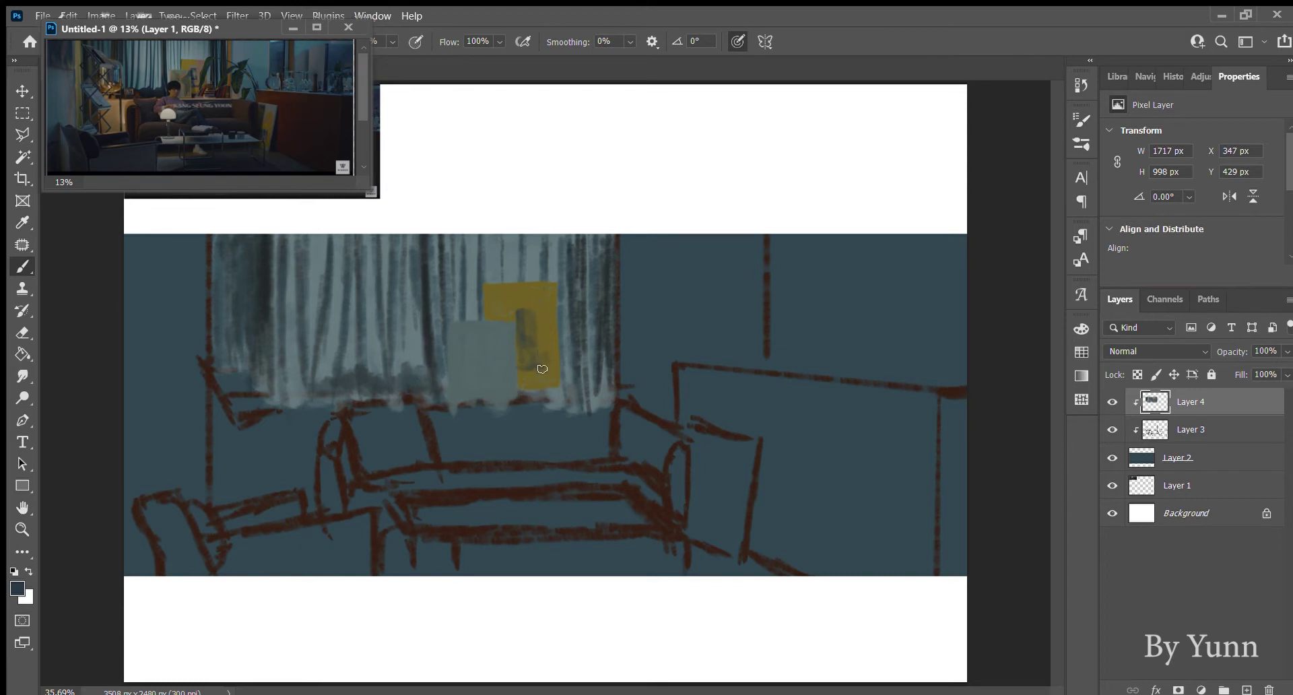
left_click_drag(522, 371, 534, 379)
mouse_move(501, 335)
left_mouse_down()
mouse_move(504, 390)
mouse_move(506, 334)
left_mouse_up()
left_click(471, 286, "alt")
Sample a brown from the reference photo and paint a thin tan sill line under the curtain.
left_click(202, 135, "alt")
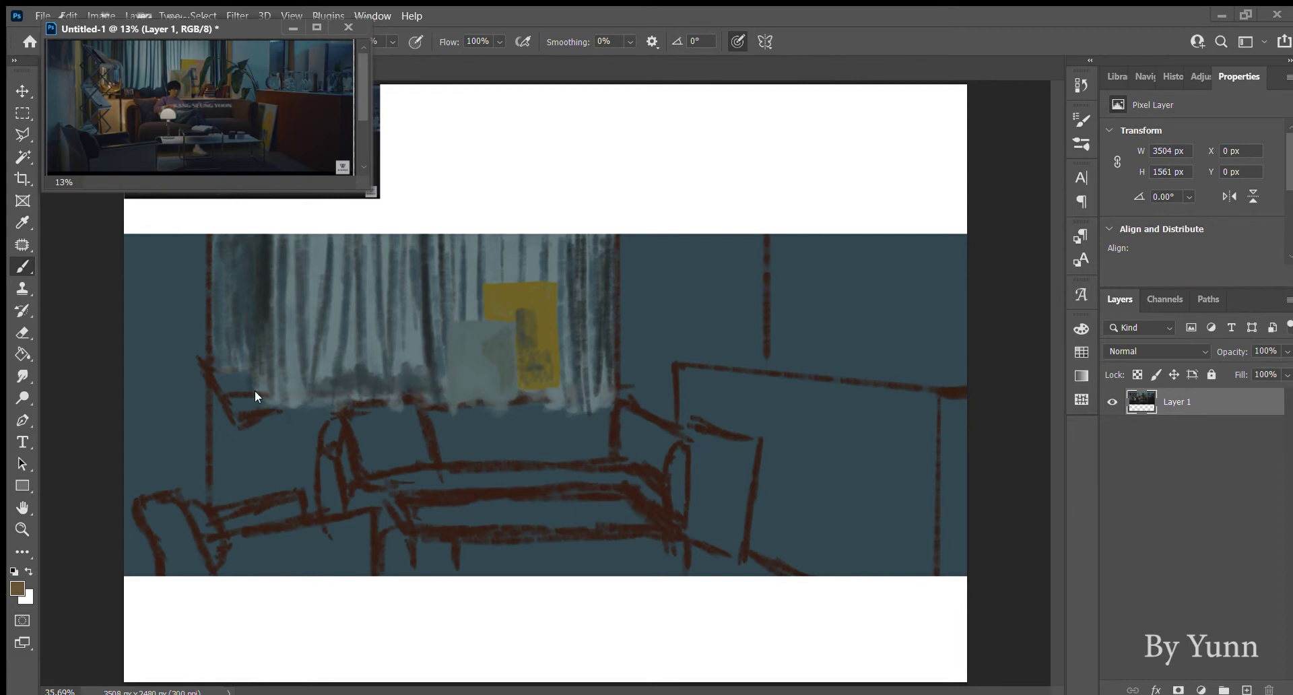
left_click(290, 409)
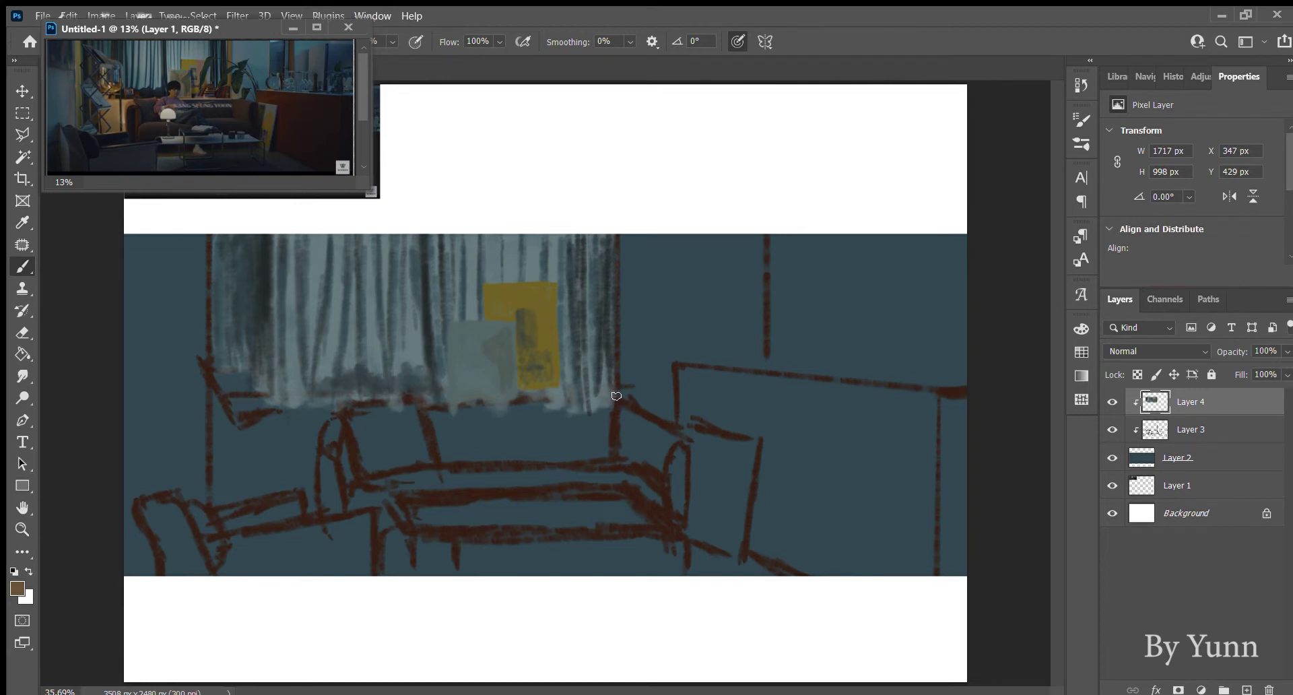
left_click_drag(616, 396, 229, 402)
left_click_drag(634, 394, 410, 397)
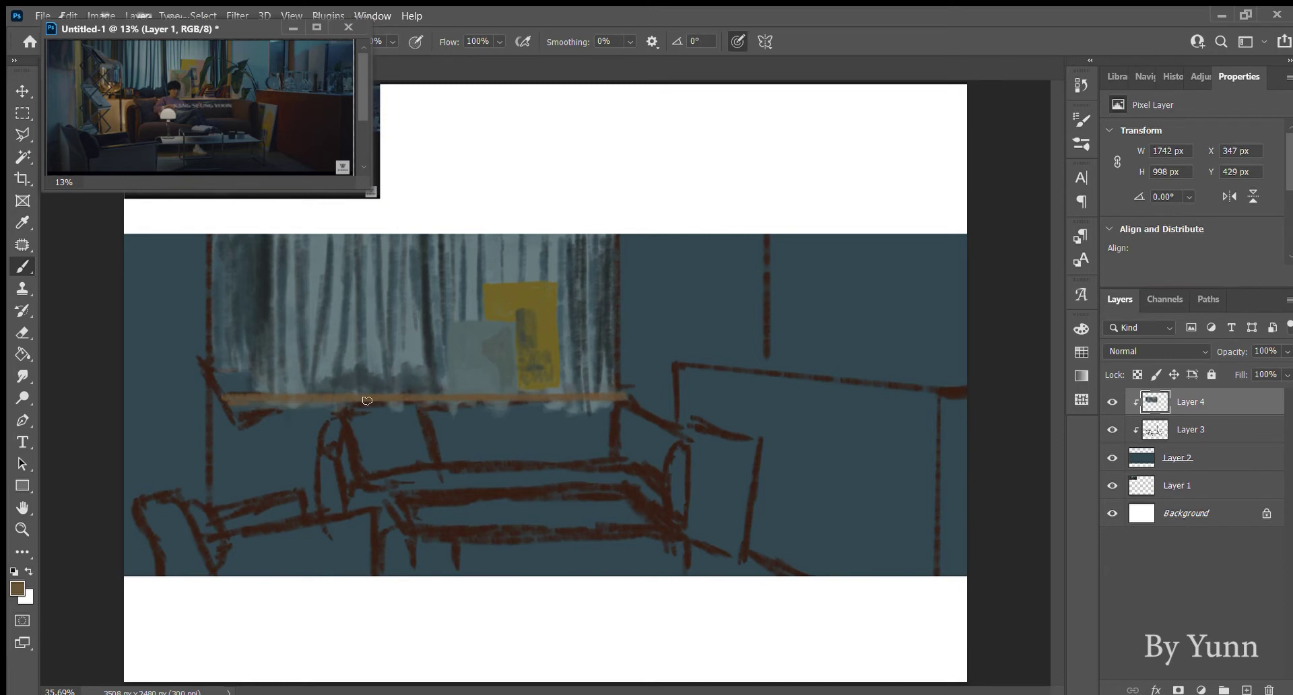
left_click_drag(263, 402, 232, 402)
key("ctrl+Tab")
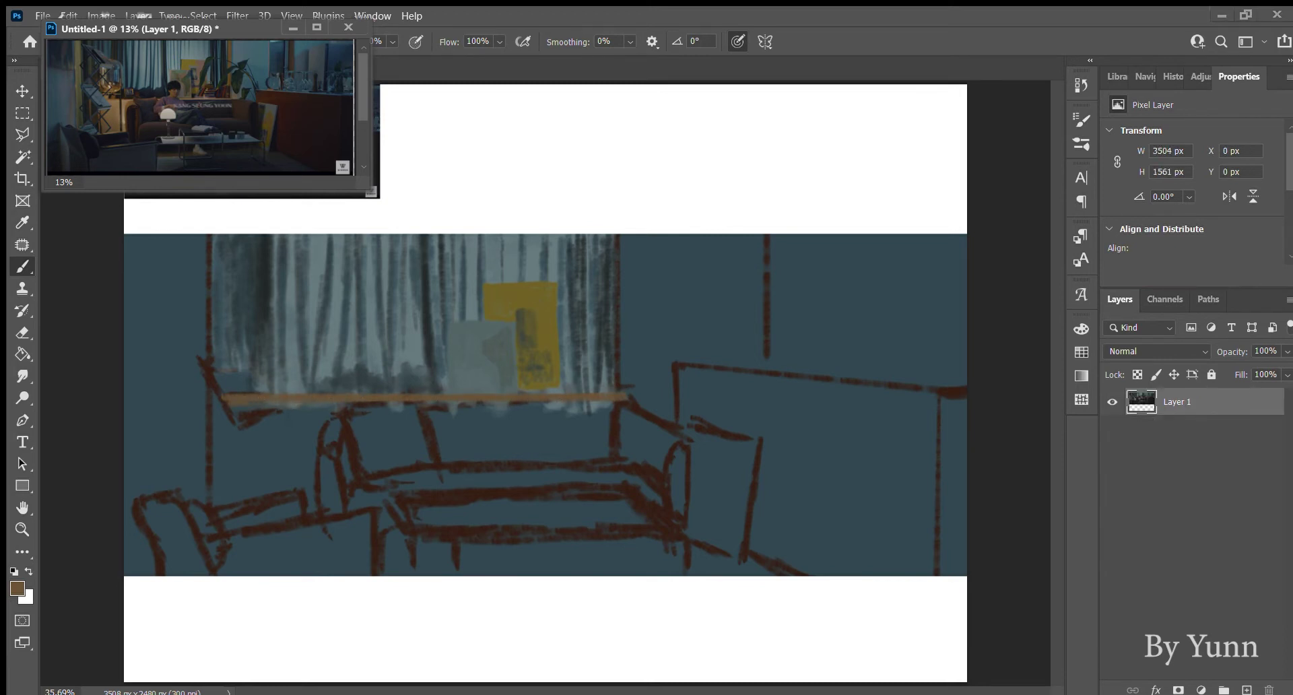
key("ctrl+Tab")
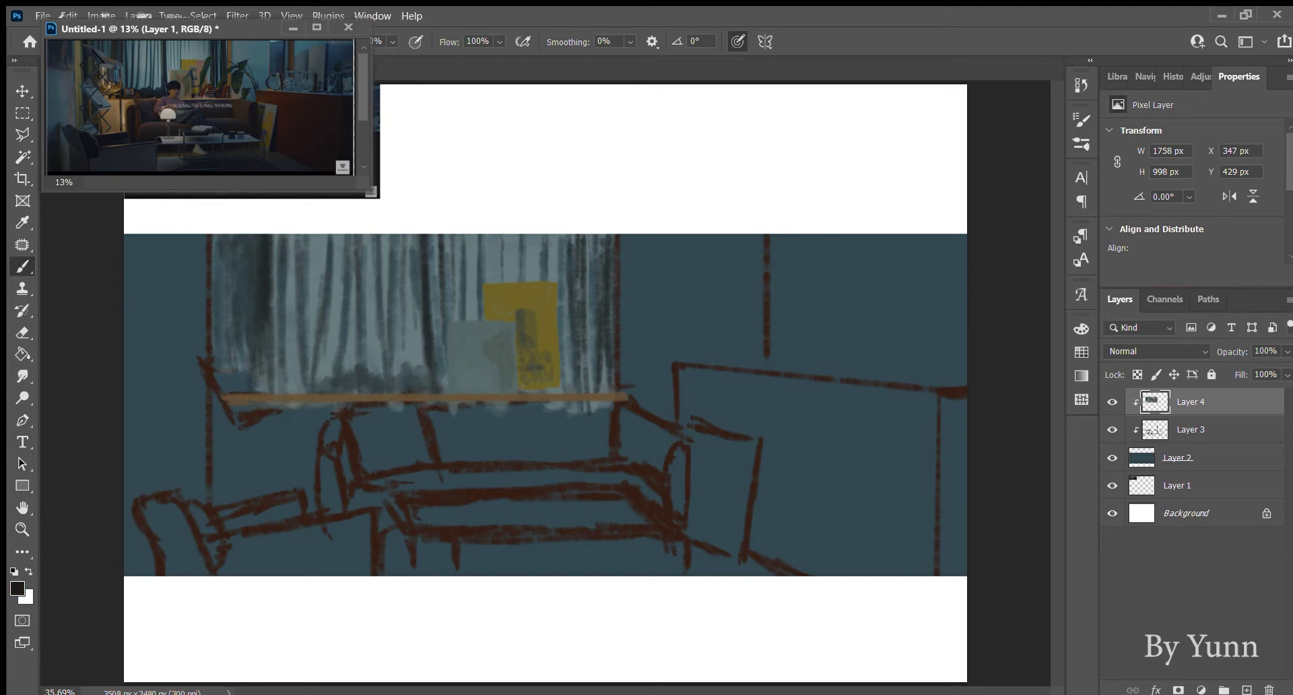
Repaint the shelf line in light tan and try a brown leg below its left end.
left_click(227, 399, "alt")
left_click_drag(228, 399, 635, 392)
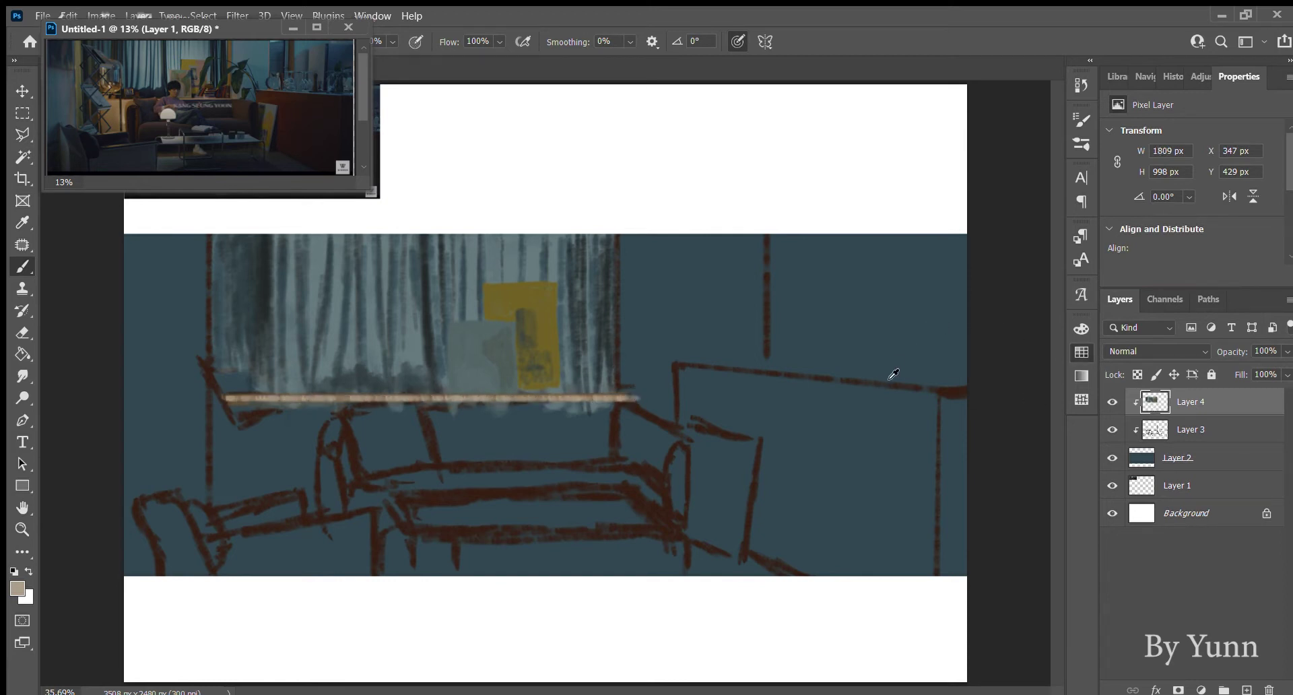
left_click_drag(228, 410, 227, 486)
key("ctrl+z")
left_click(917, 371, "alt")
left_click_drag(231, 413, 230, 499)
key("ctrl+z")
Paint a long tan leg down from the shelf's left end.
left_click(884, 379, "alt")
left_click(240, 403, "alt")
left_click(239, 409, "alt")
left_click_drag(229, 399, 226, 501)
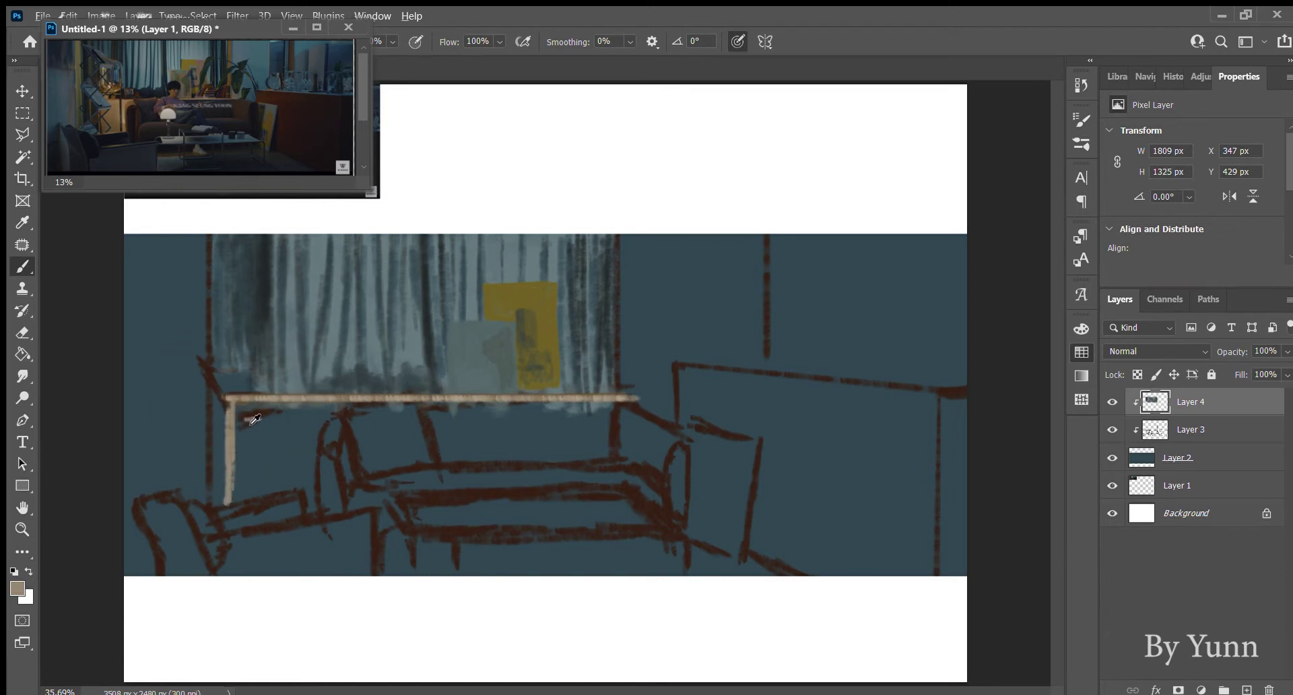
key("ctrl+z")
key("ctrl+z")
key("ctrl+z")
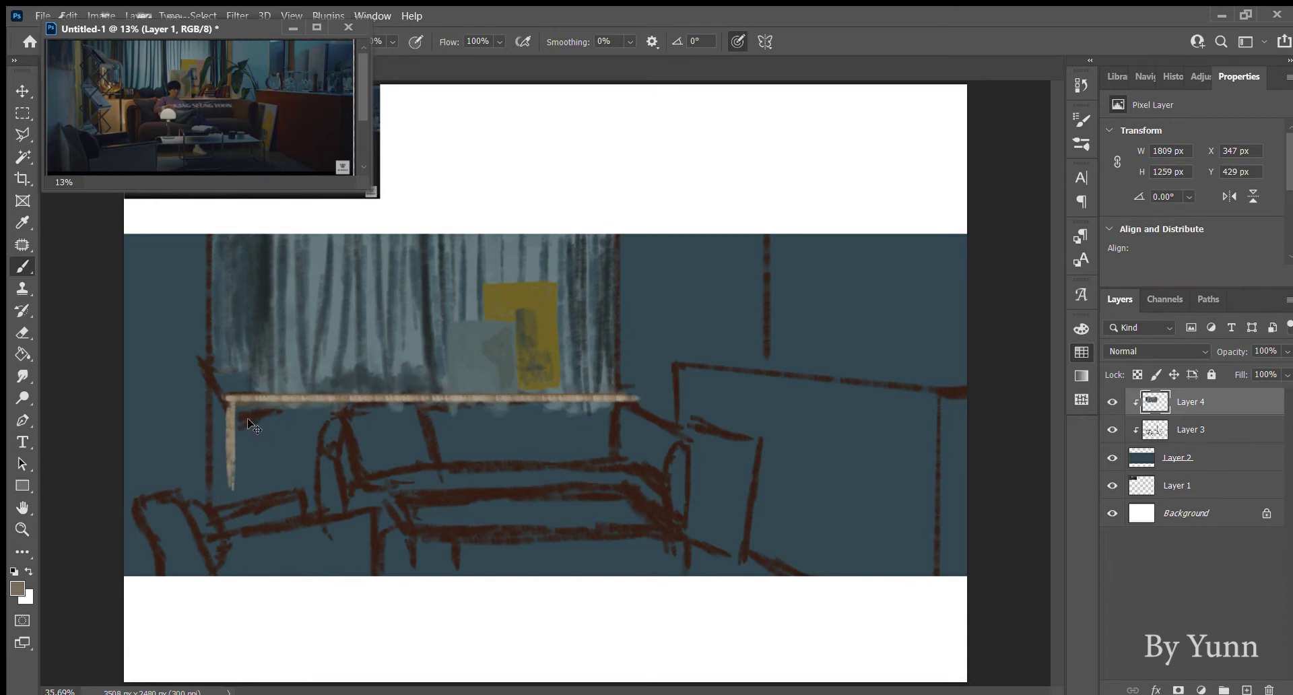
left_click_drag(229, 404, 229, 519)
Thicken the tan table leg and fill its upper corner up to the tabletop.
left_click(1004, 371, "alt")
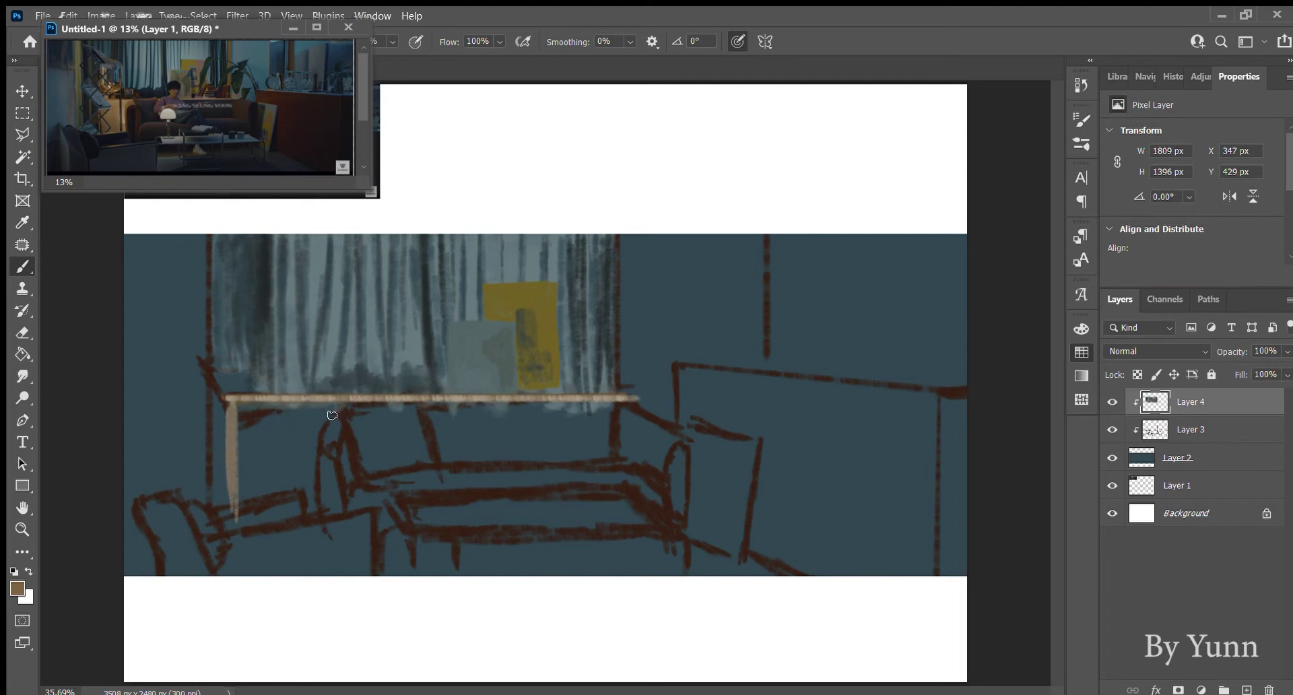
left_click(956, 375, "alt")
left_click(234, 447, "alt")
key("i")
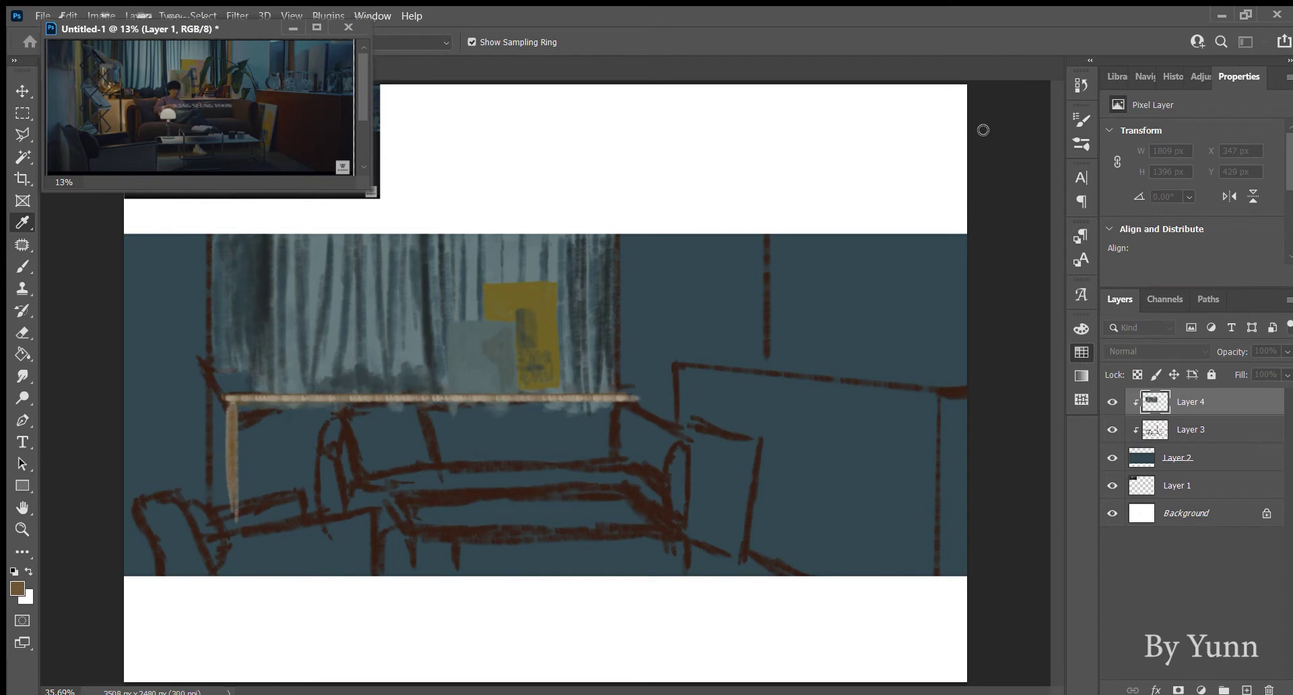
key("b")
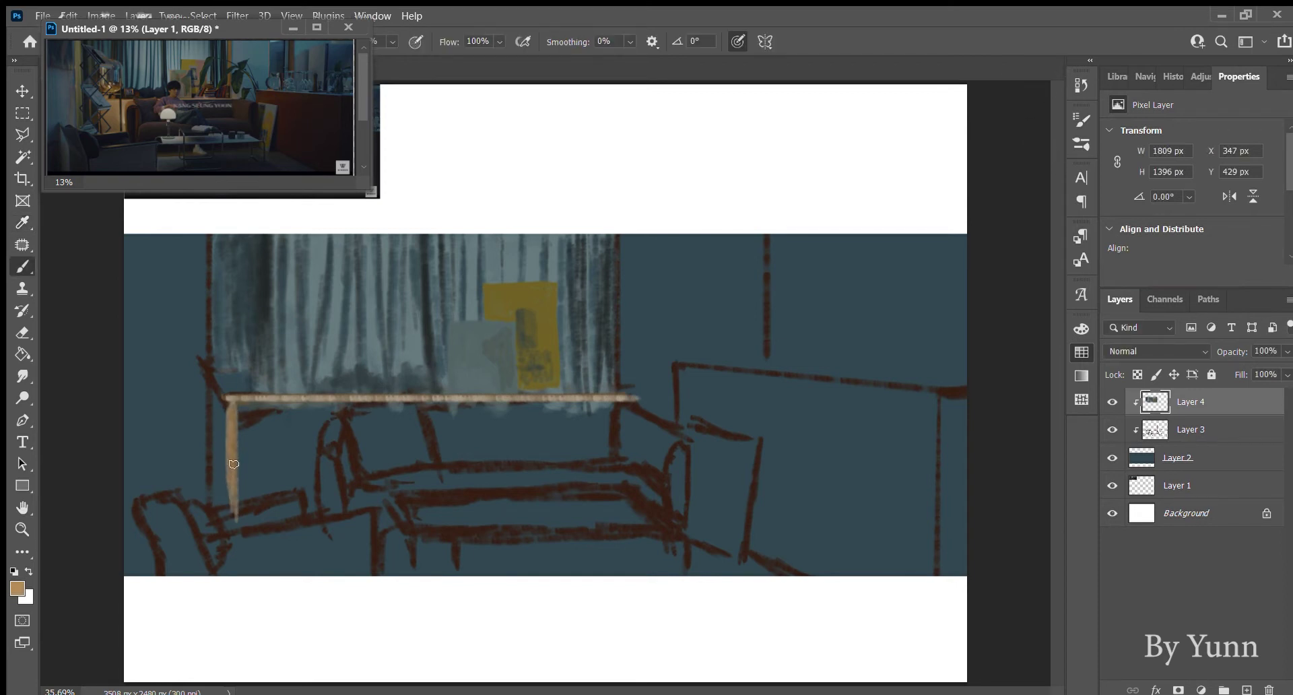
mouse_move(226, 416)
left_mouse_down()
mouse_move(229, 495)
mouse_move(217, 408)
mouse_move(214, 480)
left_mouse_up()
mouse_move(215, 420)
left_mouse_down()
mouse_move(205, 397)
mouse_move(222, 431)
mouse_move(229, 404)
mouse_move(211, 399)
mouse_move(261, 416)
mouse_move(270, 405)
mouse_move(249, 401)
mouse_move(280, 403)
mouse_move(236, 409)
mouse_move(330, 402)
mouse_move(308, 436)
mouse_move(308, 472)
left_mouse_up()
Extend the second leg, fill tan between the legs, and brush a faint light left-wall stroke.
mouse_move(317, 413)
left_mouse_down()
mouse_move(311, 500)
mouse_move(314, 423)
mouse_move(301, 488)
left_mouse_up()
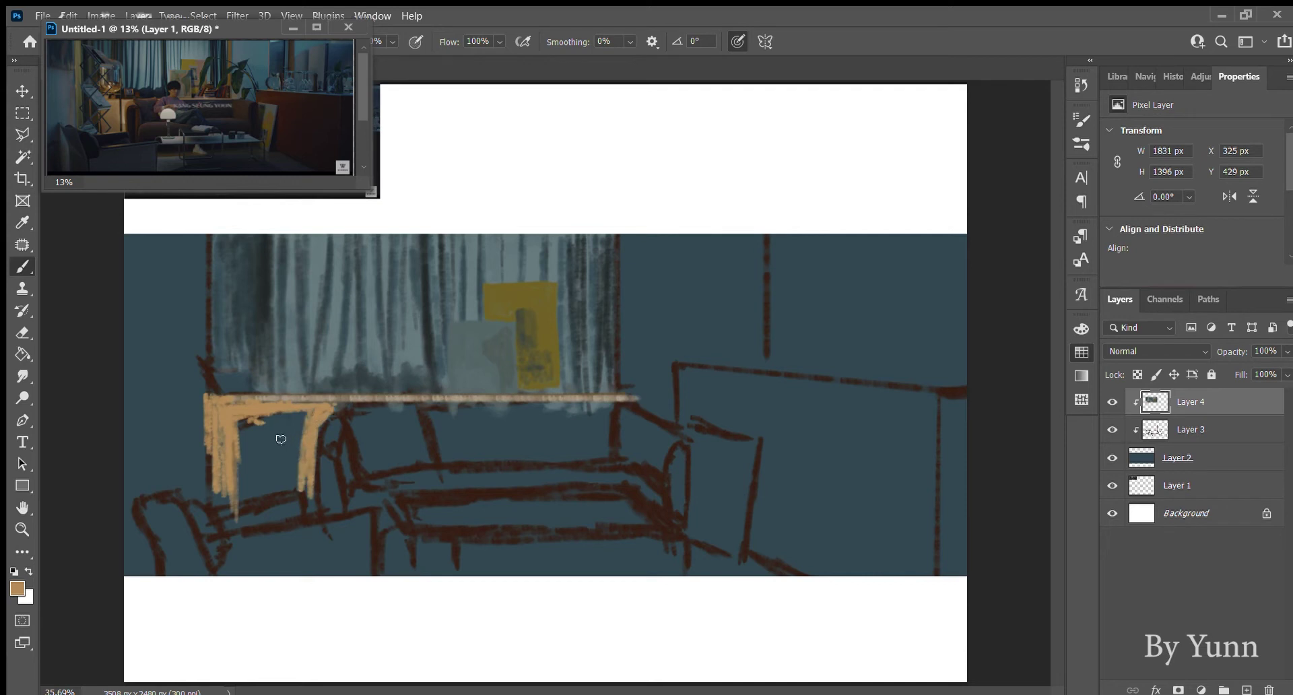
left_click_drag(301, 423, 248, 419)
mouse_move(267, 440)
left_mouse_down()
mouse_move(253, 465)
mouse_move(263, 444)
mouse_move(289, 438)
mouse_move(297, 452)
mouse_move(269, 495)
mouse_move(303, 478)
mouse_move(307, 456)
left_mouse_up()
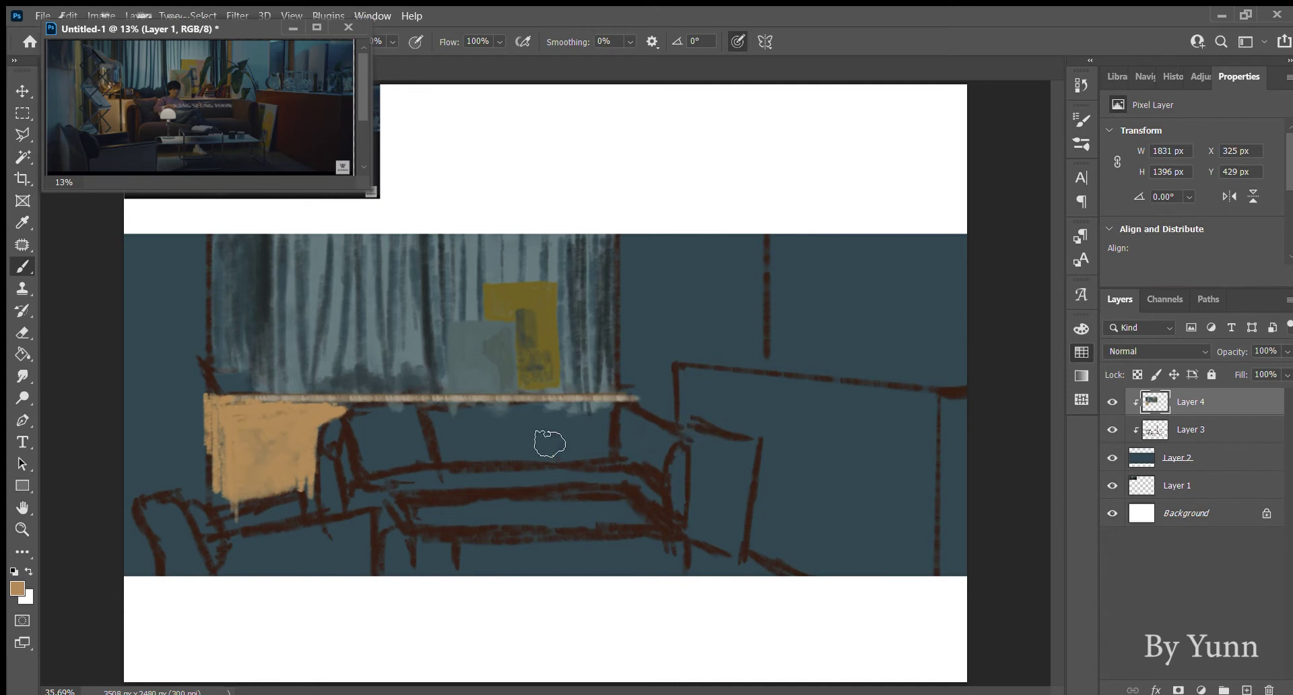
left_click_drag(343, 421, 354, 410)
mouse_move(202, 254)
left_mouse_down()
mouse_move(202, 337)
mouse_move(178, 447)
mouse_move(173, 412)
mouse_move(202, 497)
left_mouse_up()
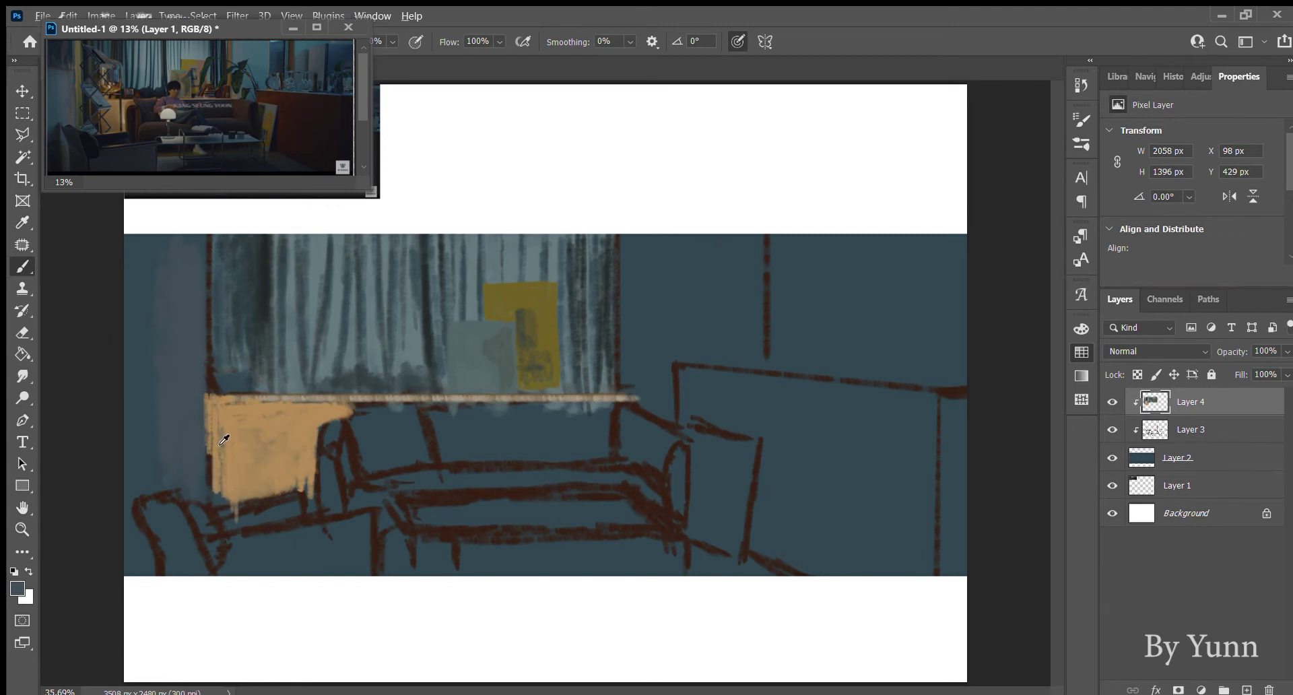
Try tan strokes along the left wall, then undo them.
left_click_drag(197, 320, 193, 411)
key("ctrl+z")
left_click_drag(199, 330, 194, 408)
key("ctrl+z")
mouse_move(194, 333)
left_mouse_down()
mouse_move(202, 248)
mouse_move(195, 296)
left_mouse_up()
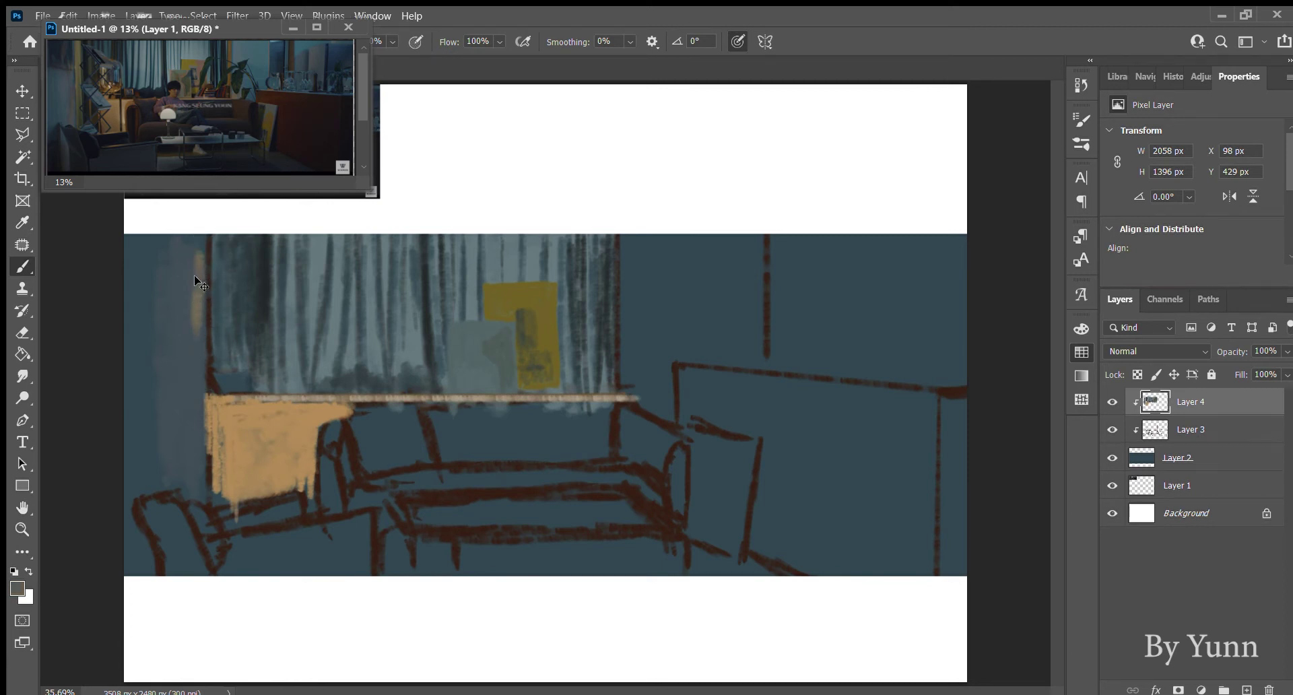
key("ctrl+z")
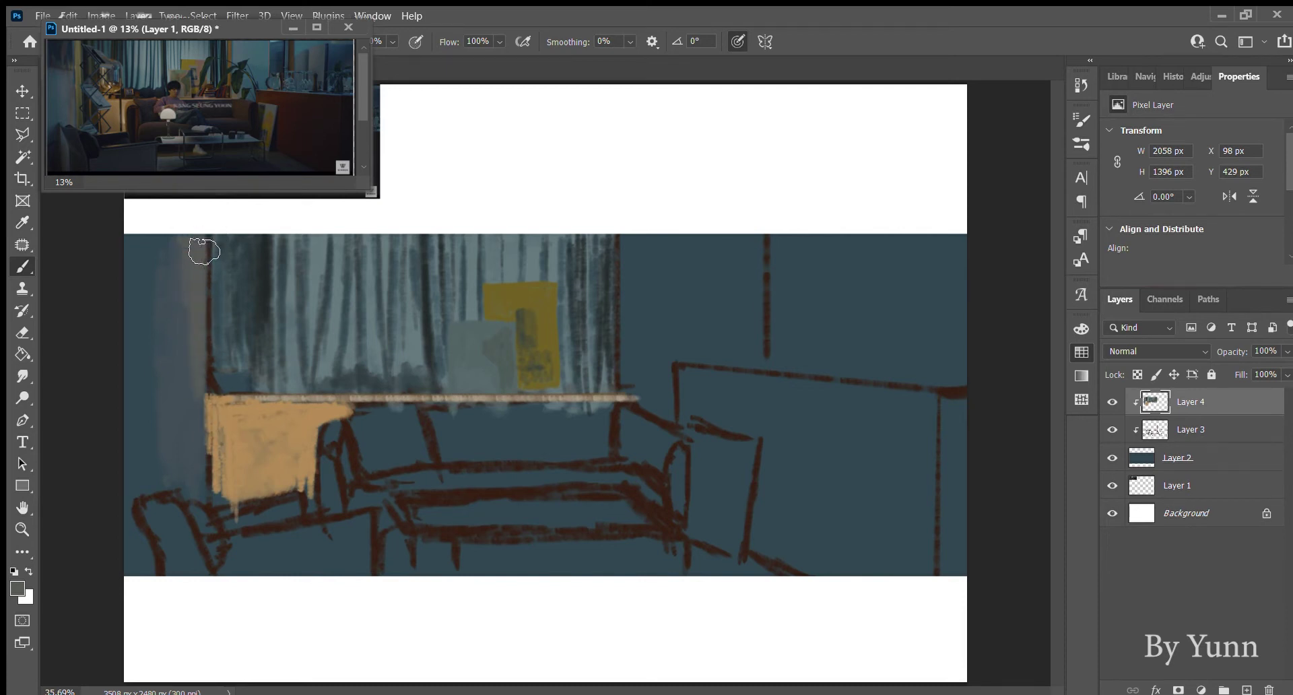
Paint lighter grey bands down the left wall.
left_click_drag(195, 464, 195, 482)
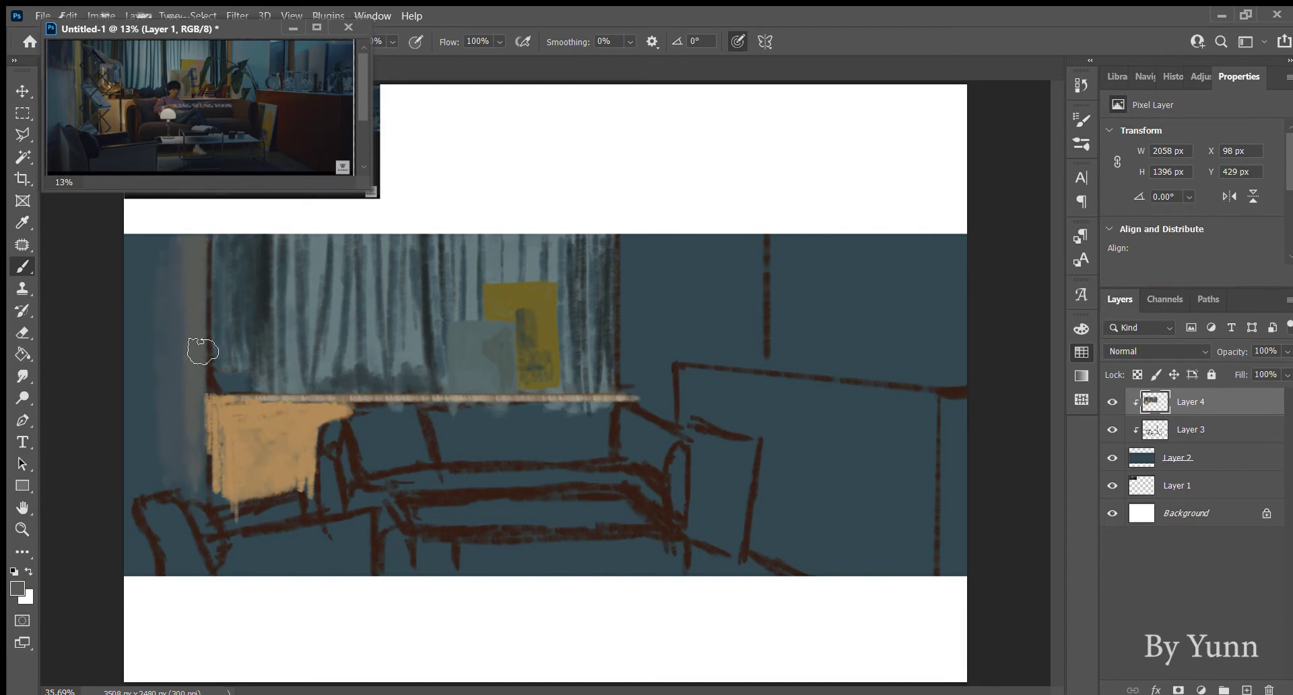
left_click_drag(203, 351, 205, 502)
left_click_drag(206, 391, 210, 509)
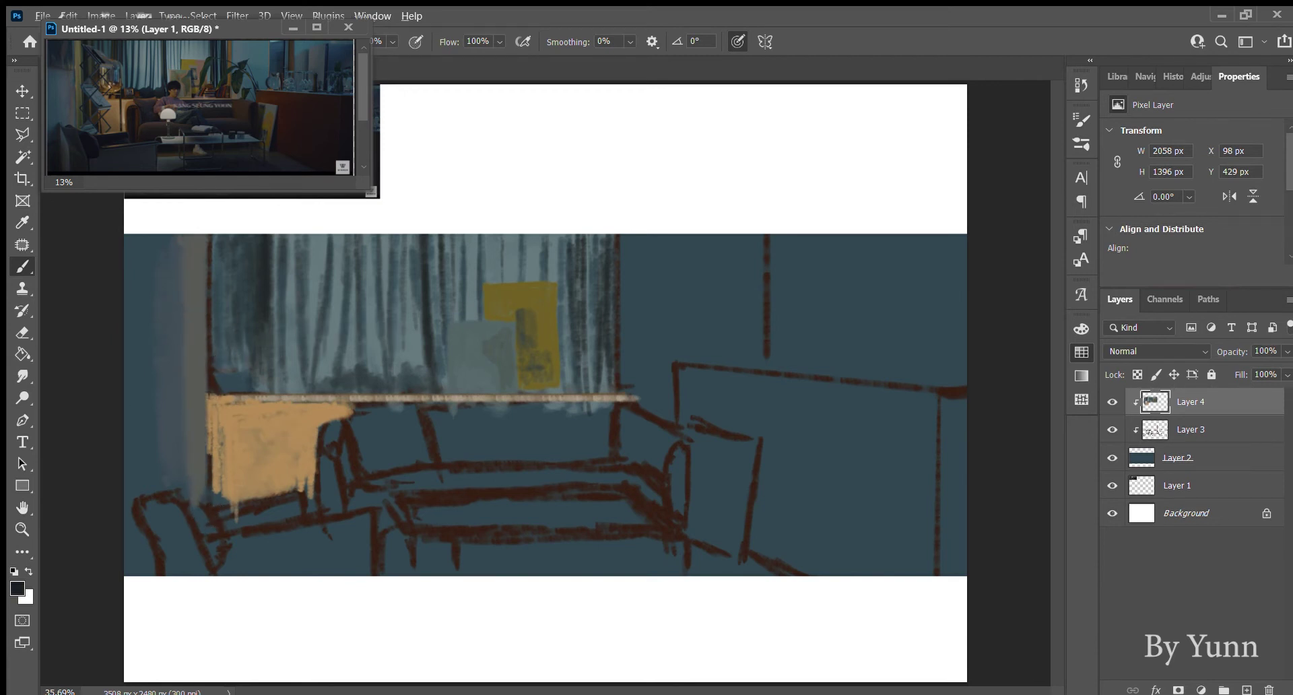
mouse_move(133, 256)
left_mouse_down()
mouse_move(150, 350)
mouse_move(144, 329)
left_mouse_up()
key("ctrl+z")
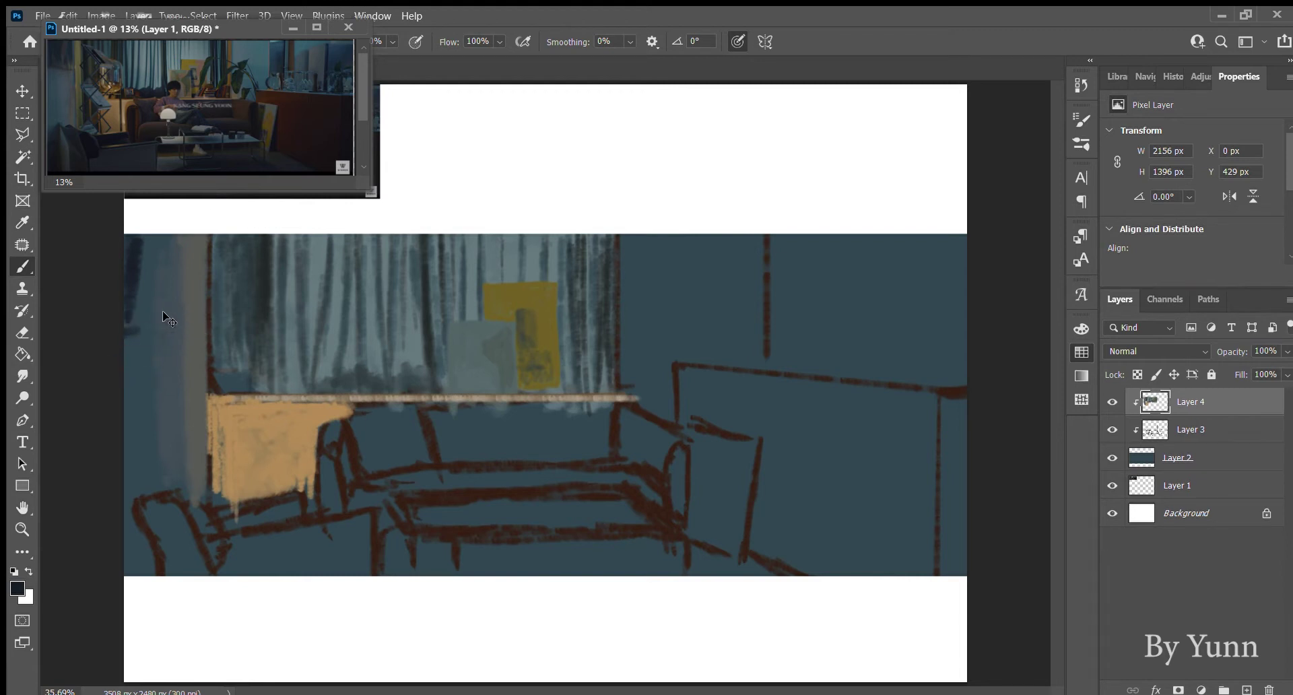
Brush dark navy over the upper-left wall corner.
mouse_move(206, 318)
left_mouse_down()
mouse_move(132, 325)
mouse_move(168, 256)
mouse_move(185, 276)
mouse_move(181, 259)
left_mouse_up()
key("ctrl+z")
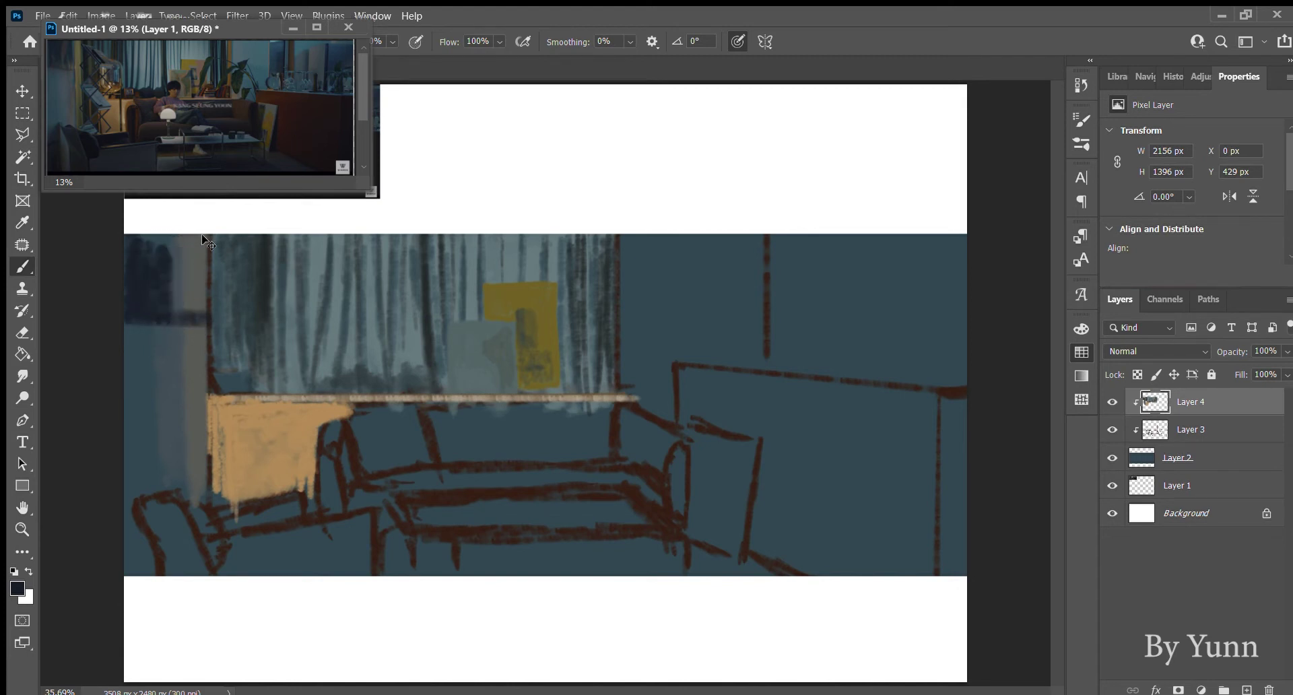
key("ctrl+z")
key("ctrl+z")
key("ctrl+z")
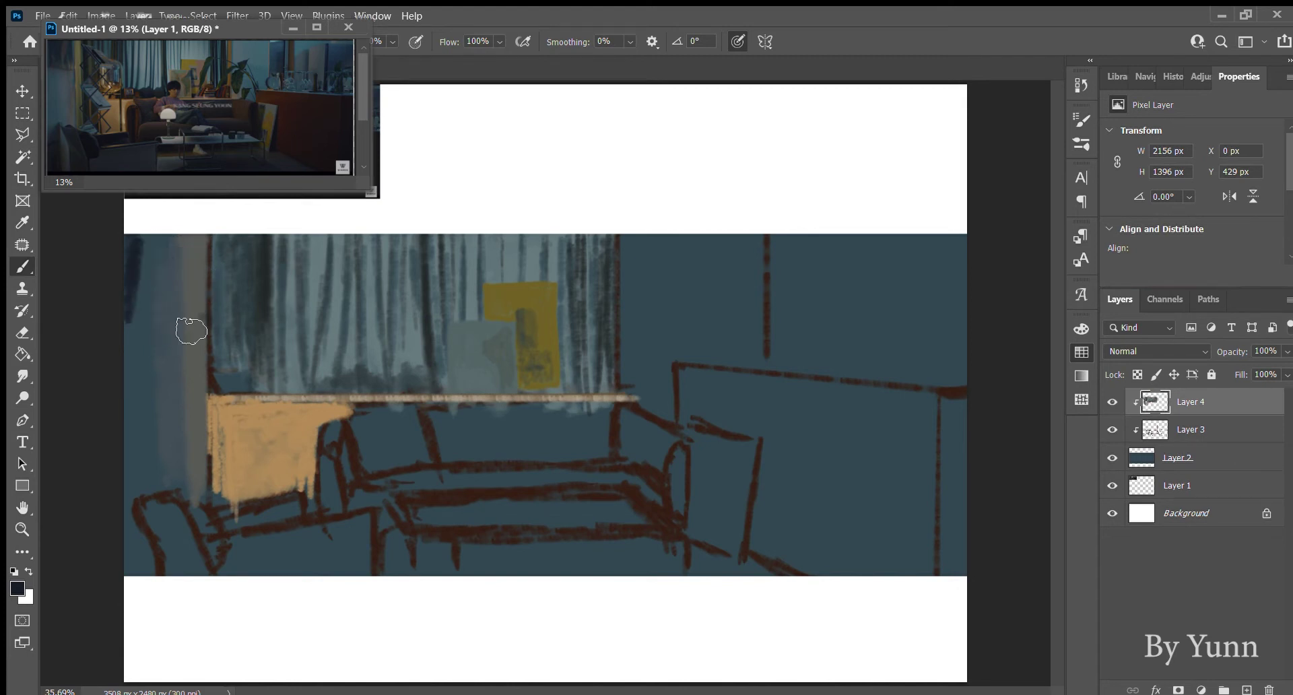
key("ctrl+shift+z")
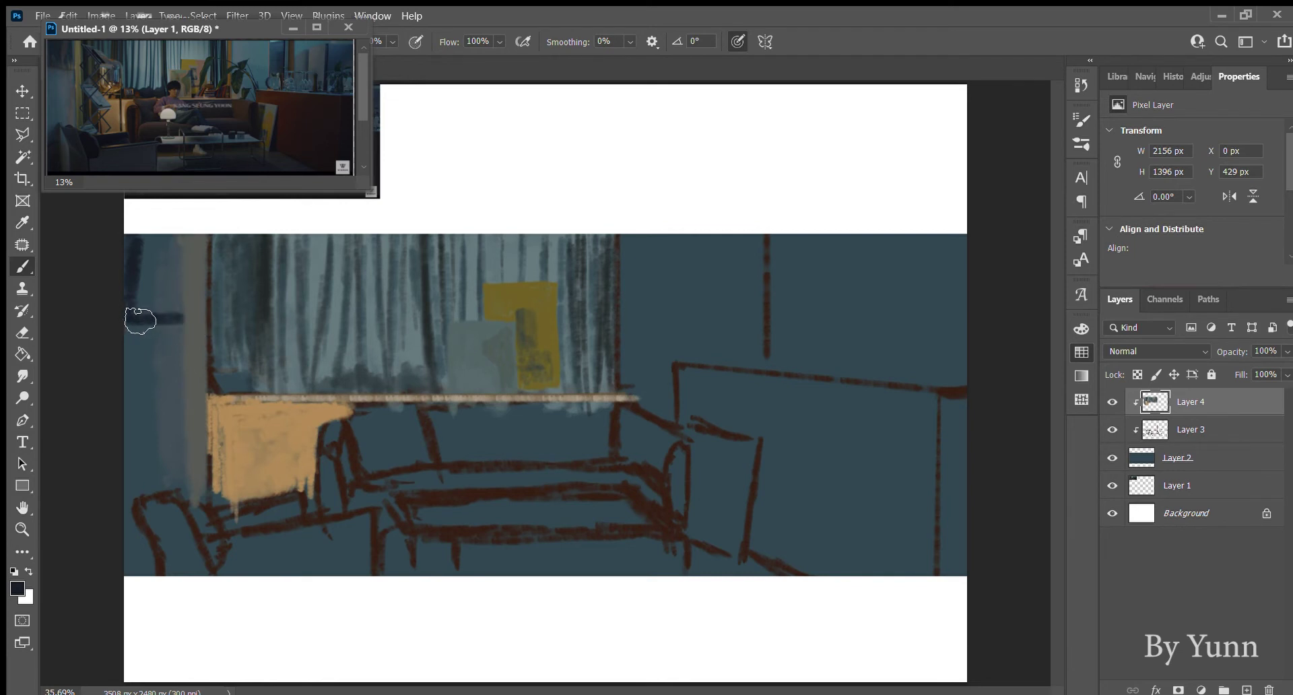
key("ctrl+z")
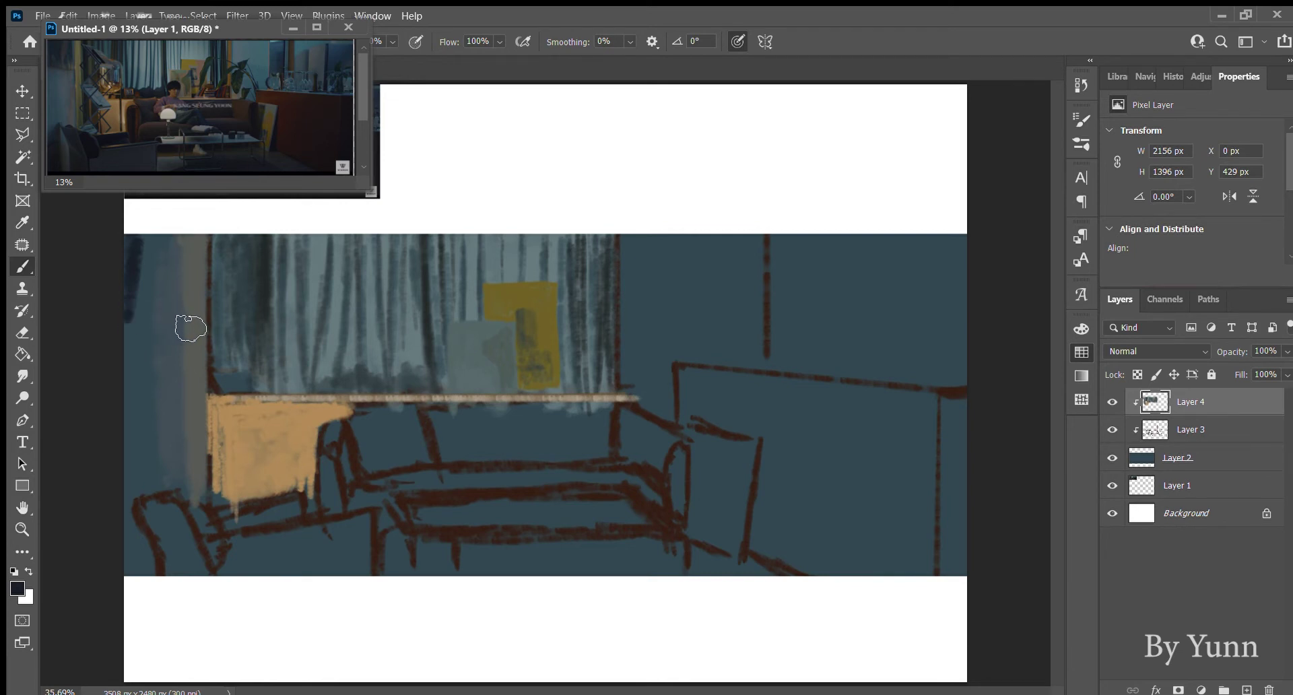
key("ctrl+shift+z")
mouse_move(180, 305)
left_mouse_down()
mouse_move(182, 256)
mouse_move(162, 283)
mouse_move(137, 254)
left_mouse_up()
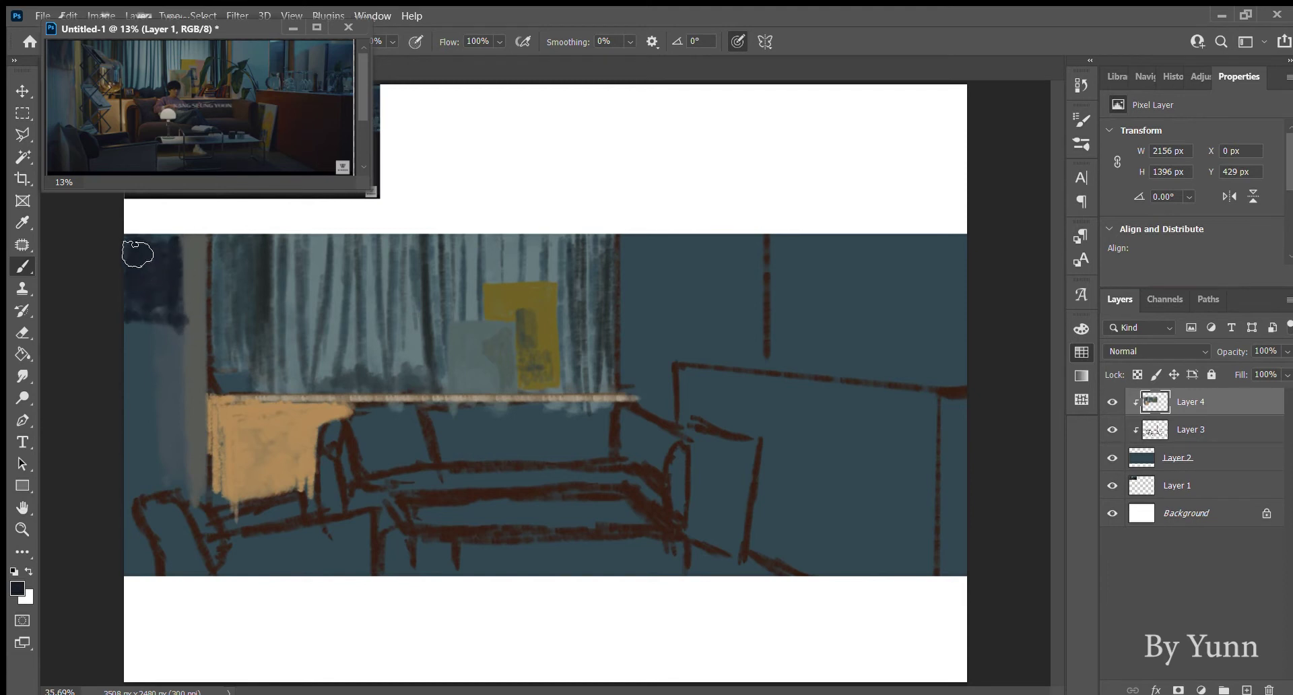
Paint a lighter grey-blue strip down the left wall.
left_click(193, 275, "alt")
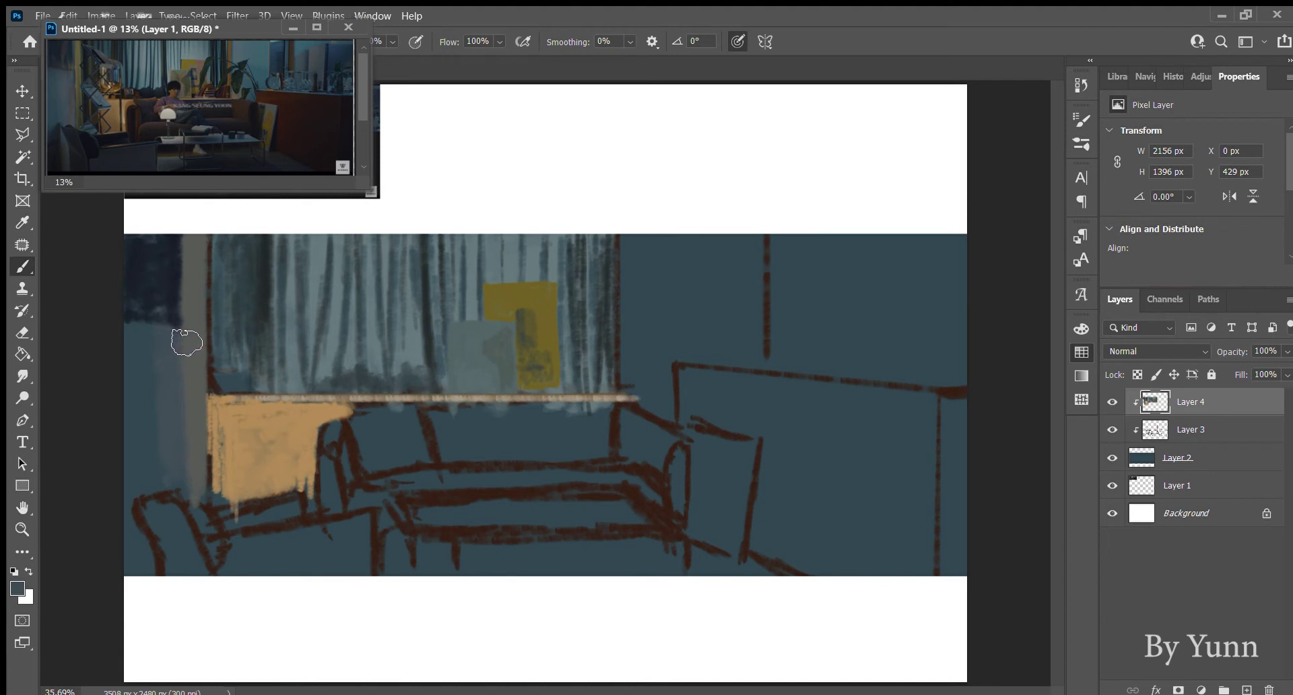
left_click(199, 303, "alt")
left_click_drag(150, 350, 178, 523)
left_click(128, 490, "alt")
Paint an orange strip down the window's right edge to the shelf, with light blue-grey beside it.
left_click_drag(647, 311, 648, 232)
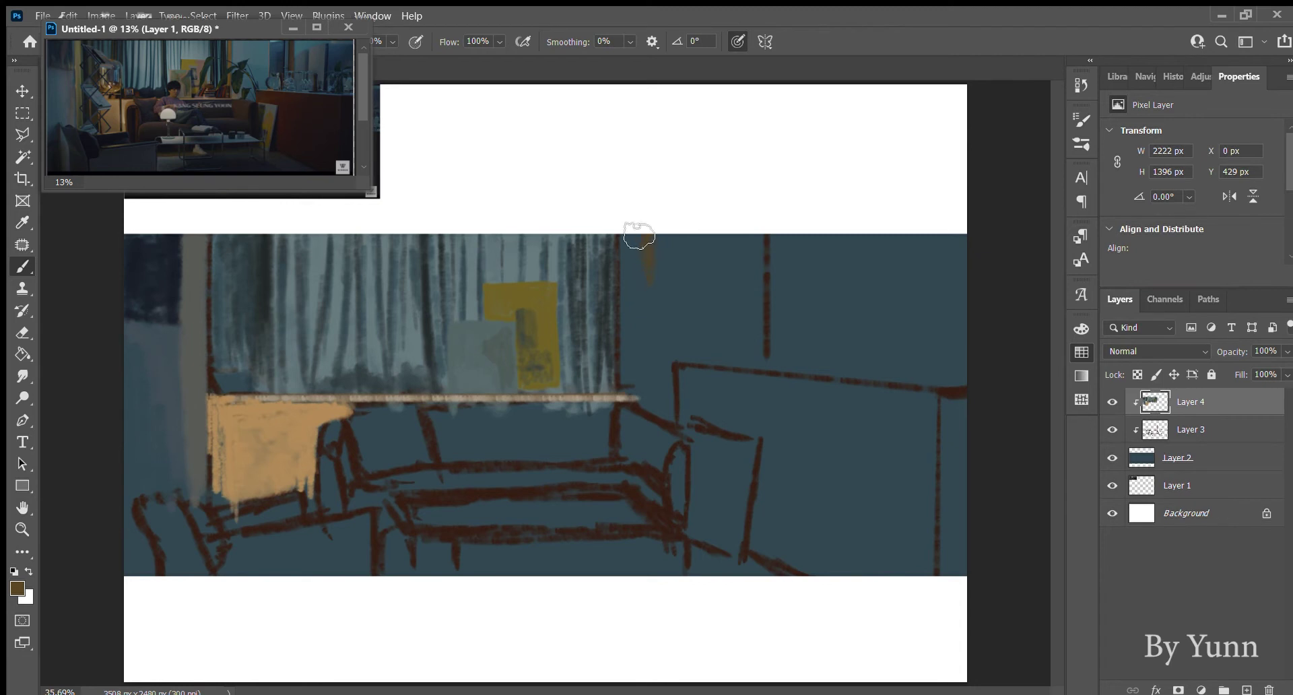
left_click_drag(623, 236, 626, 377)
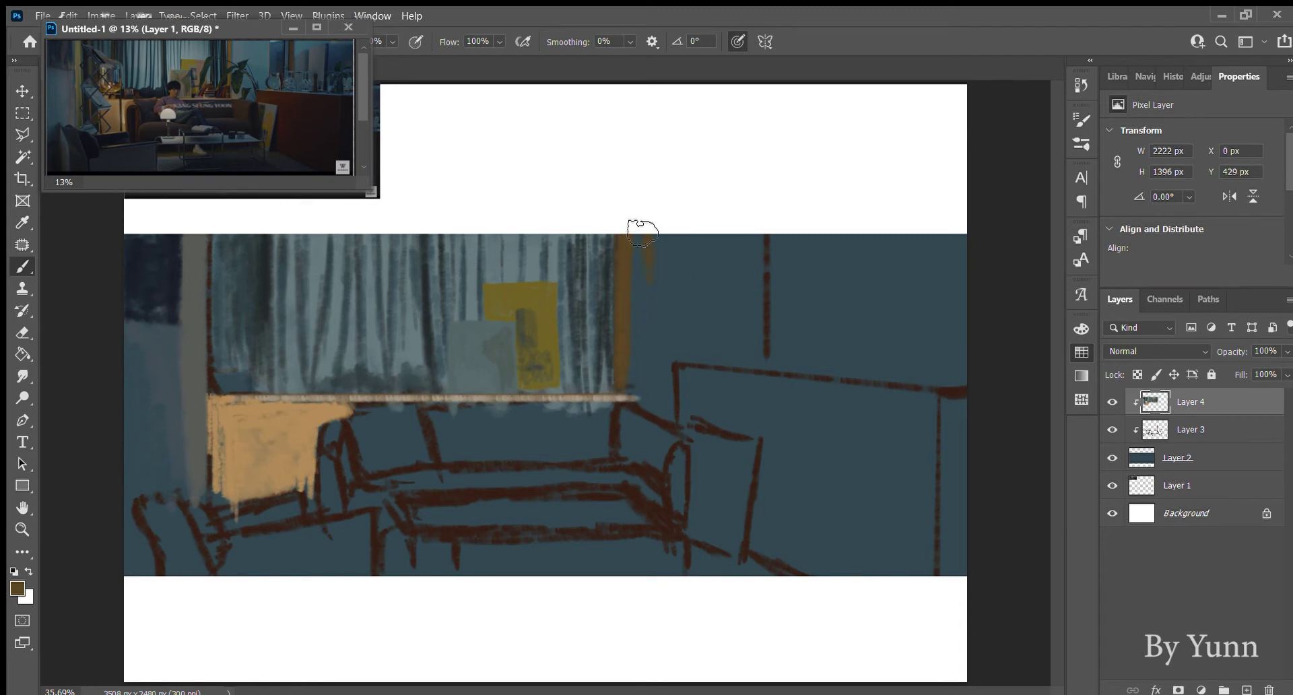
left_click_drag(638, 246, 635, 396)
mouse_move(667, 232)
left_mouse_down()
mouse_move(660, 306)
mouse_move(650, 273)
mouse_move(699, 316)
mouse_move(713, 282)
mouse_move(756, 288)
mouse_move(764, 352)
mouse_move(762, 263)
mouse_move(761, 344)
left_mouse_up()
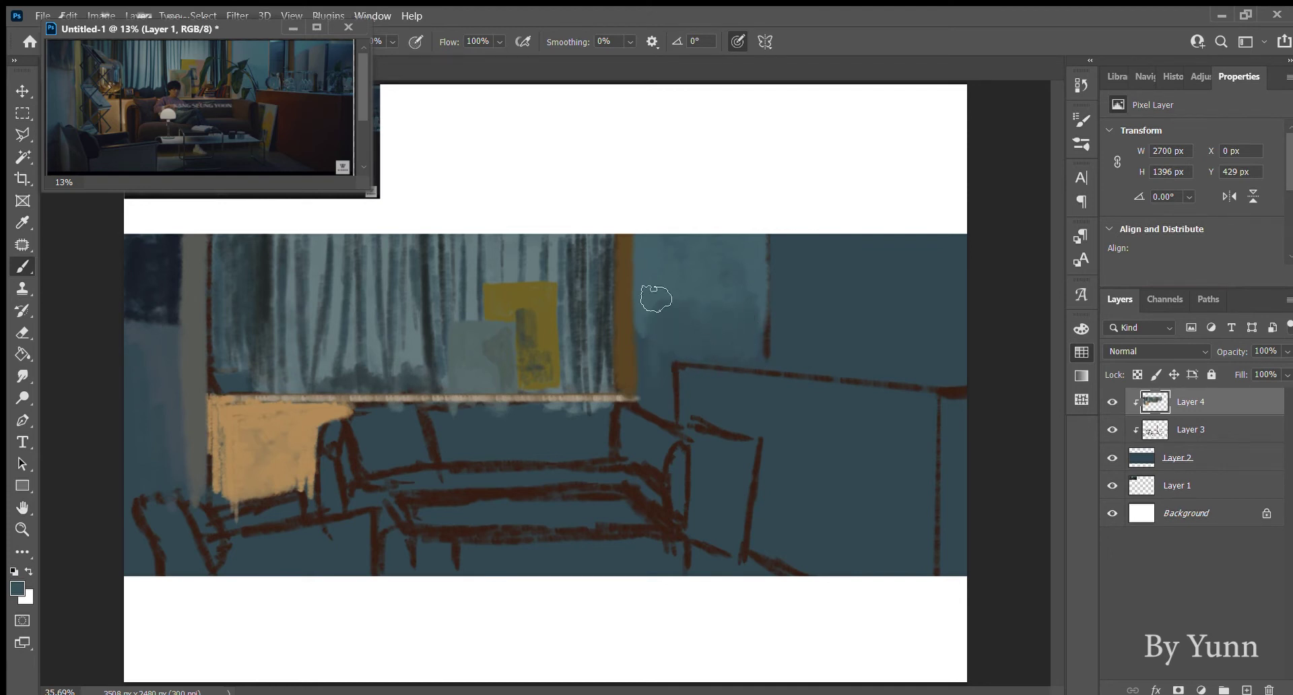
Sample a brighter wall colour and add subtle patches across the right wall.
left_click_drag(646, 322, 640, 395)
left_click(653, 296, "alt")
left_click_drag(759, 289, 770, 311)
left_click_drag(762, 296, 788, 294)
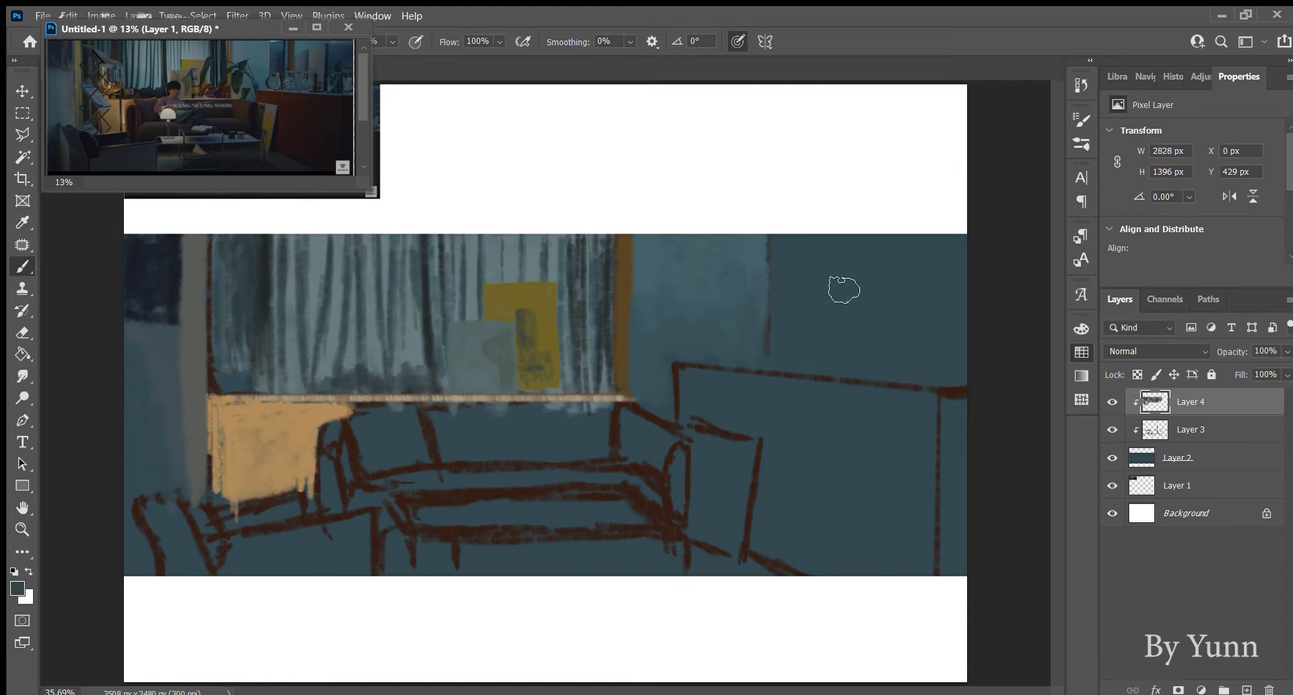
left_click_drag(820, 325, 817, 305)
mouse_move(808, 251)
left_mouse_down()
mouse_move(828, 283)
mouse_move(802, 299)
mouse_move(799, 344)
mouse_move(814, 317)
mouse_move(831, 373)
mouse_move(810, 291)
mouse_move(838, 292)
mouse_move(855, 347)
left_mouse_up()
Add lighter blue-grey vertical strokes along the right wall's dark band.
mouse_move(794, 254)
left_mouse_down()
mouse_move(785, 232)
mouse_move(803, 270)
left_mouse_up()
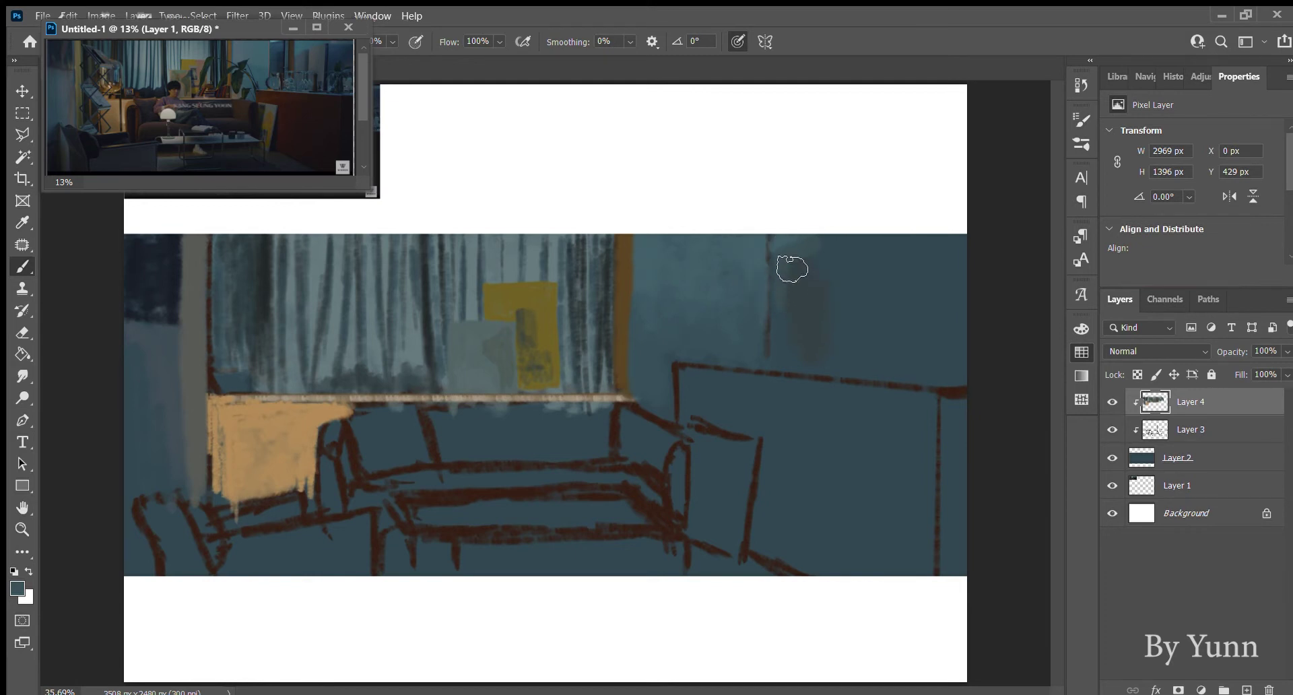
left_click_drag(792, 268, 793, 386)
left_click_drag(794, 272, 793, 355)
left_click_drag(828, 268, 817, 268)
key("alt")
Paint an orange-brown vertical stripe on the right wall, redoing it until it sits right.
left_click_drag(838, 229, 836, 346)
left_click_drag(840, 285, 841, 387)
key("ctrl+z")
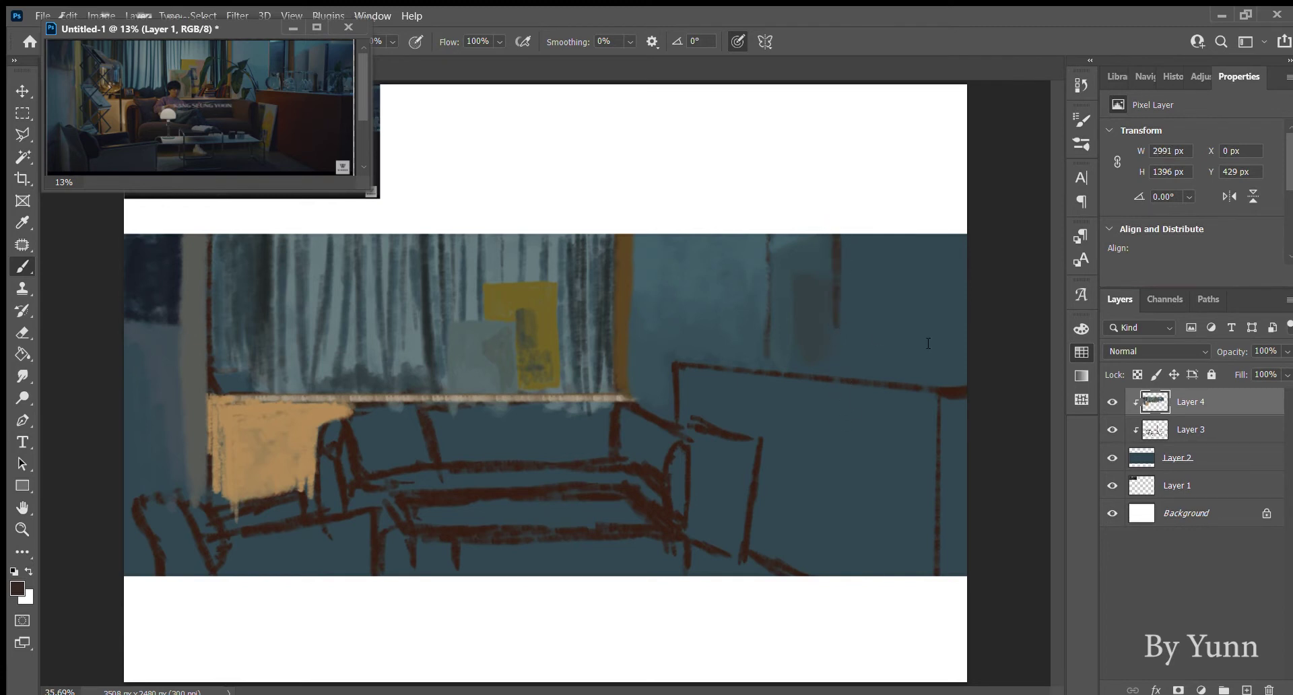
left_click_drag(835, 235, 839, 347)
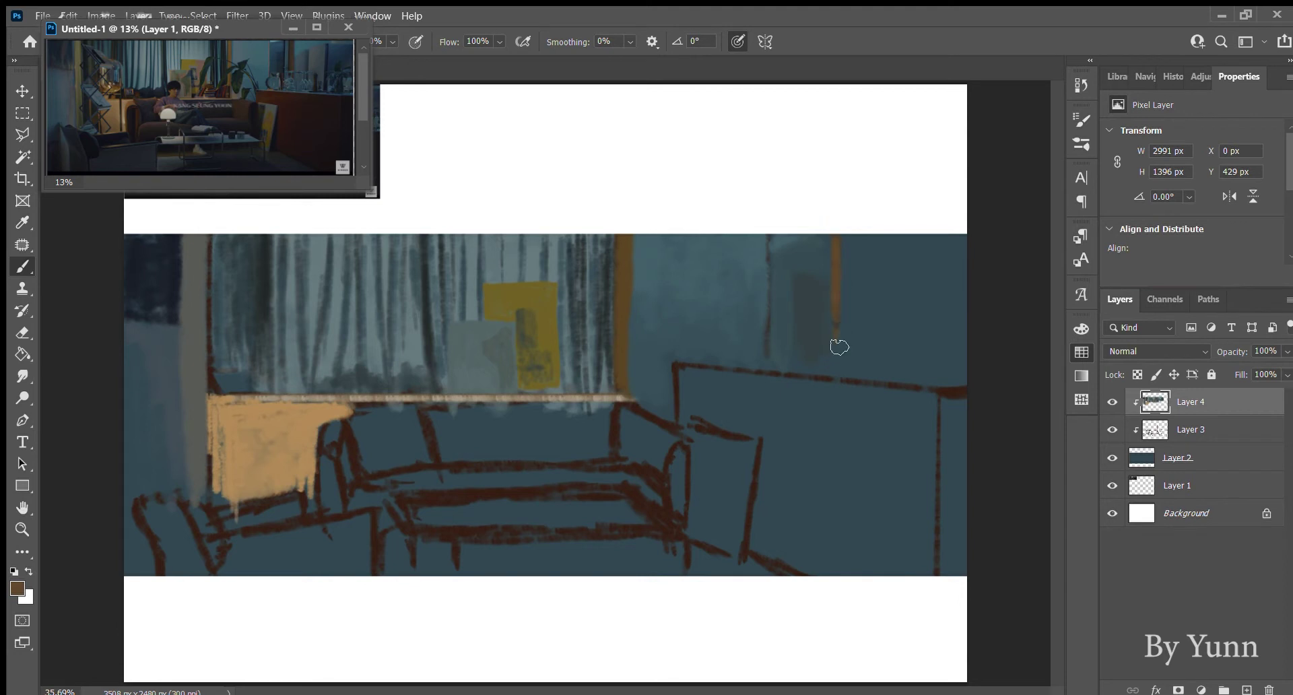
key("ctrl+z")
left_click_drag(841, 241, 844, 311)
key("ctrl+z")
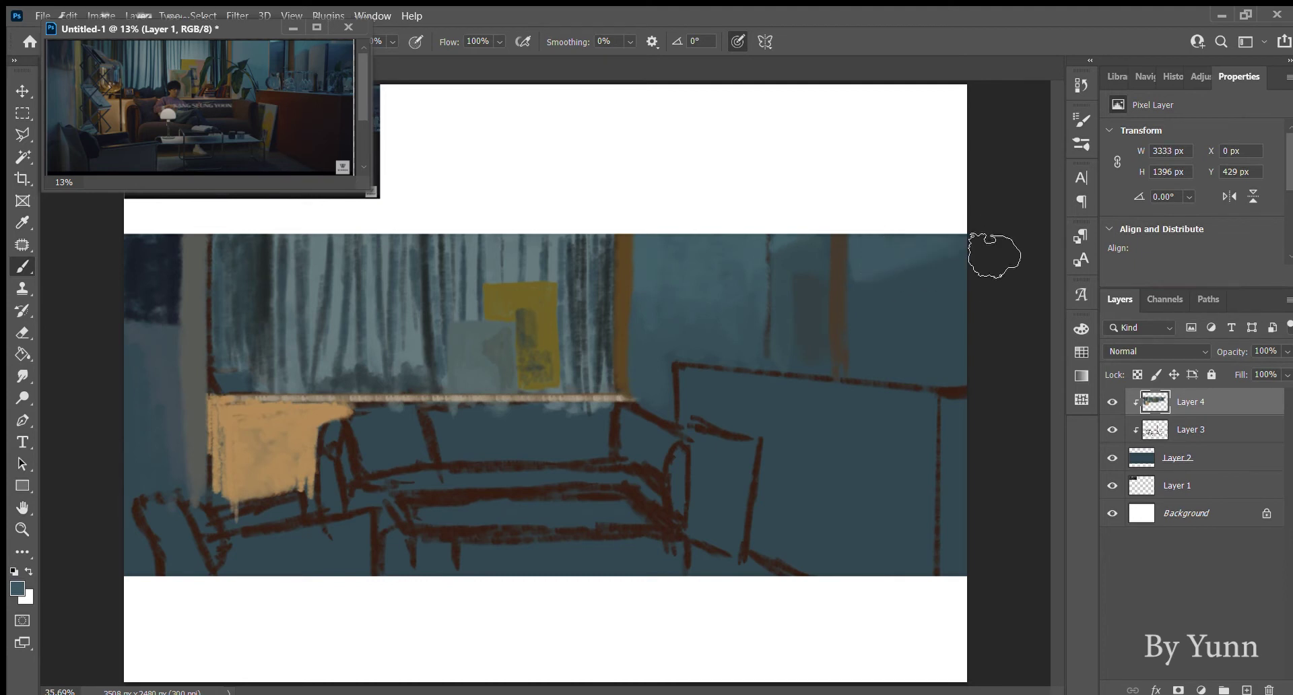
Brighten the upper-right wall and add a thin dark navy stroke with a smaller brush.
left_click_drag(992, 254, 939, 280)
left_click(898, 326, "alt")
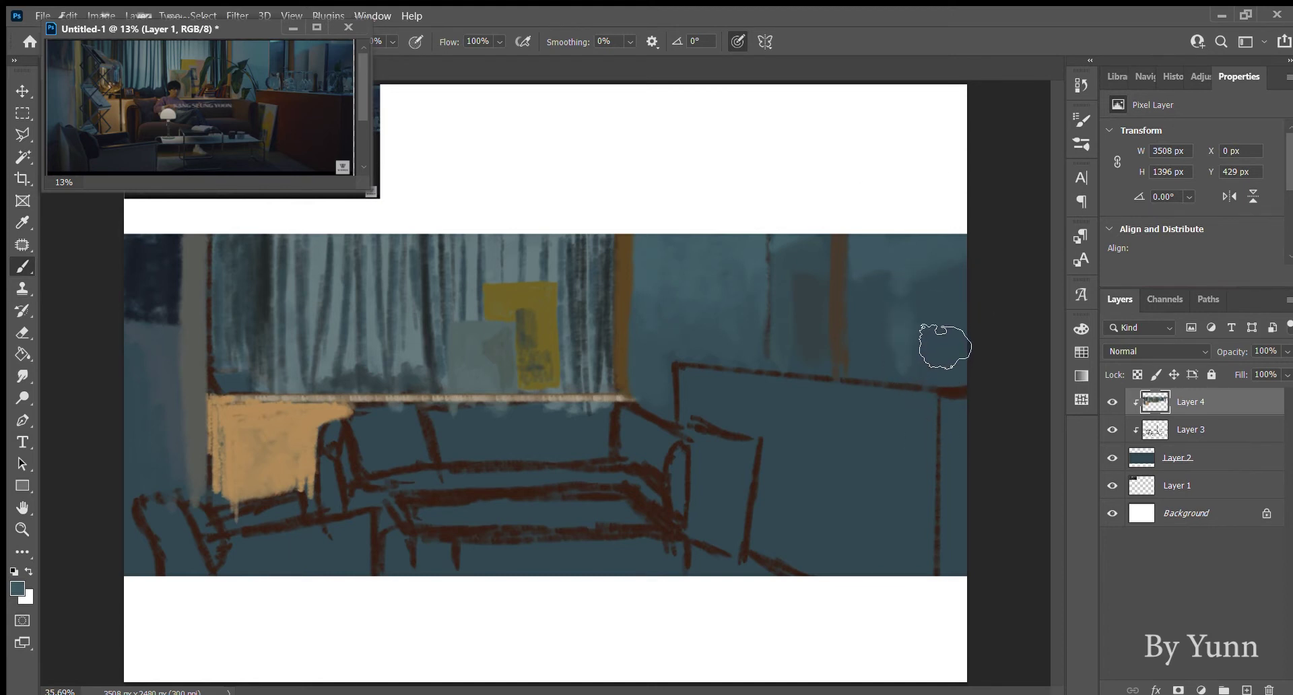
left_click(908, 301, "alt")
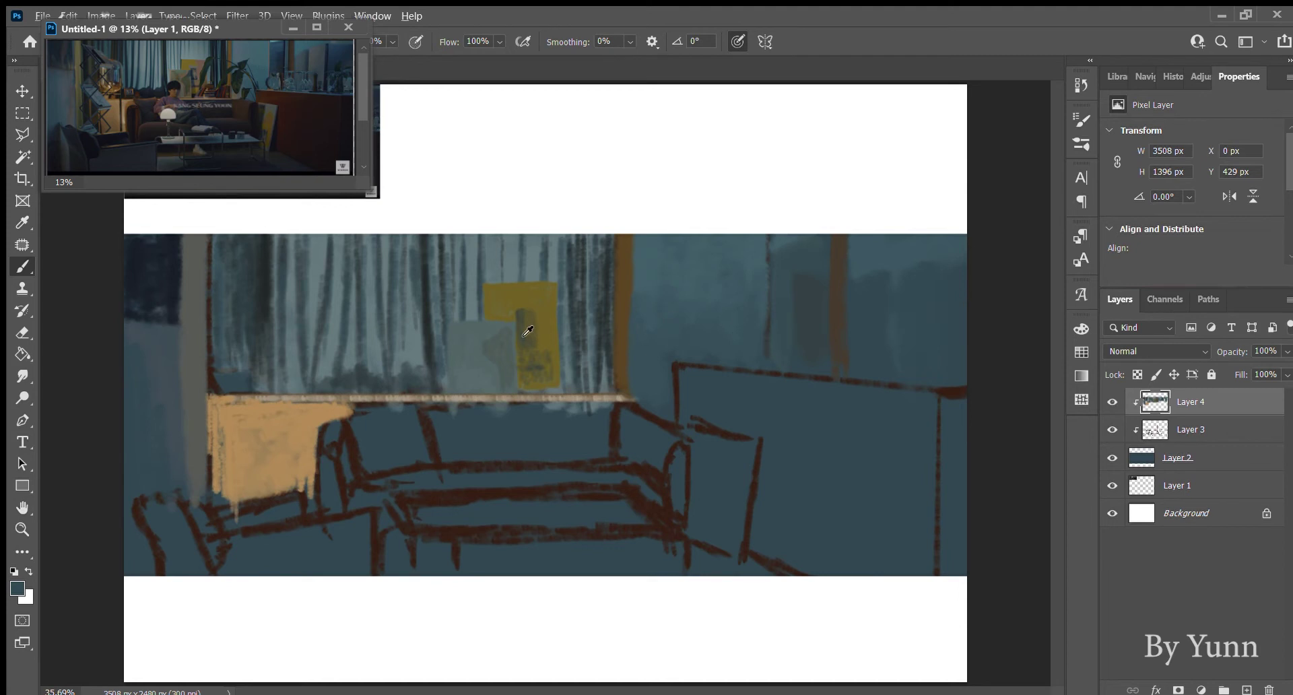
left_click(165, 287, "alt")
key("bracketleft")
key("bracketleft")
key("bracketleft")
key("bracketleft")
key("bracketleft")
left_click_drag(935, 256, 935, 354)
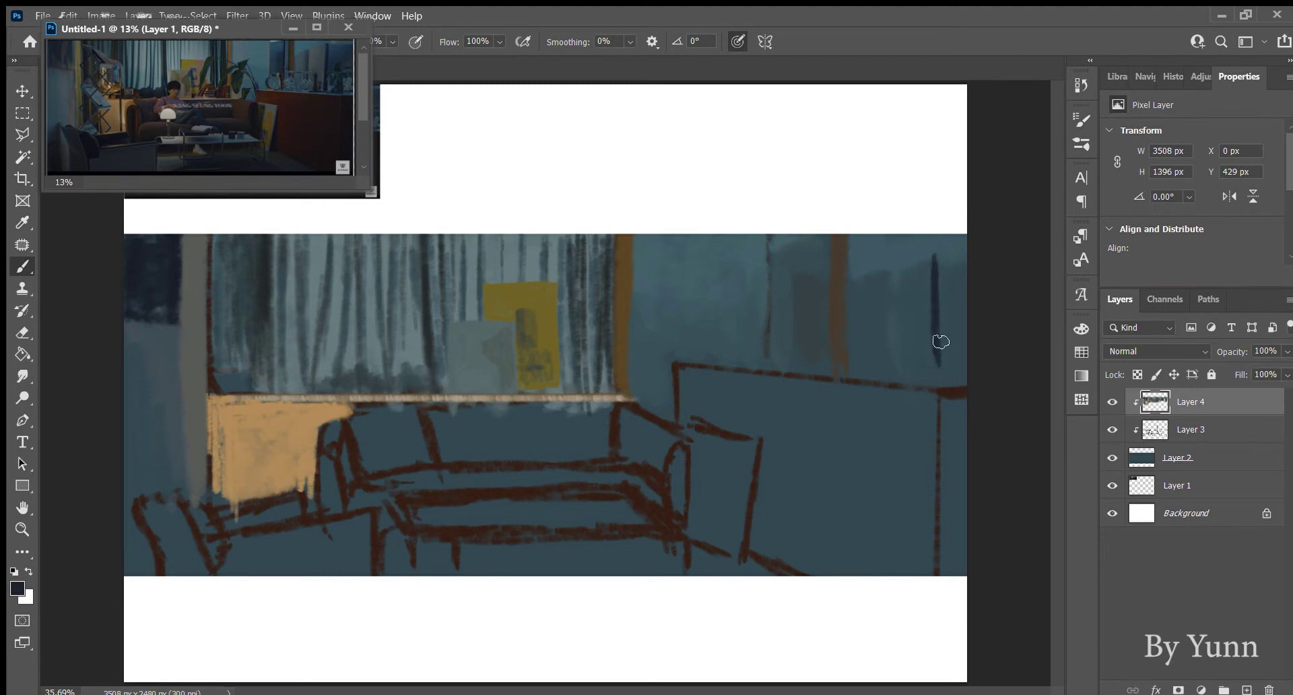
key("ctrl+z")
Select the upper wall right of the window and transform it narrower.
left_click(22, 113)
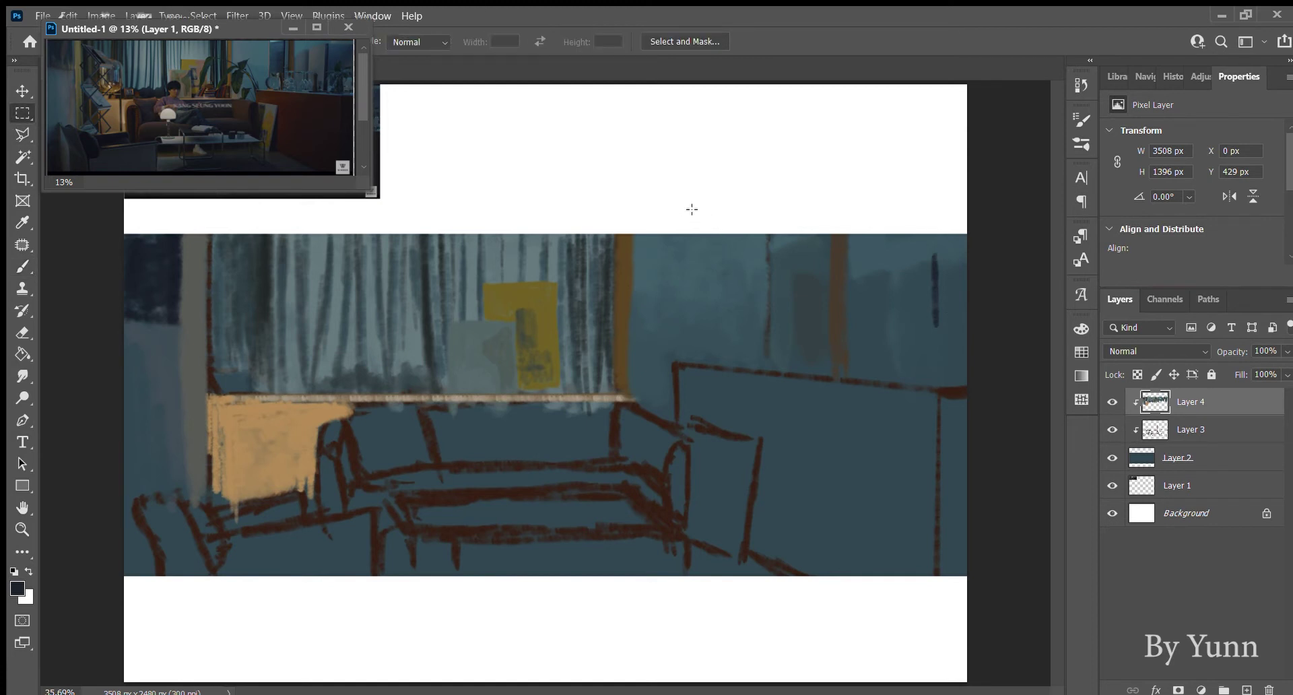
left_click_drag(692, 209, 968, 385)
key("ctrl+d")
left_click_drag(629, 215, 1017, 382)
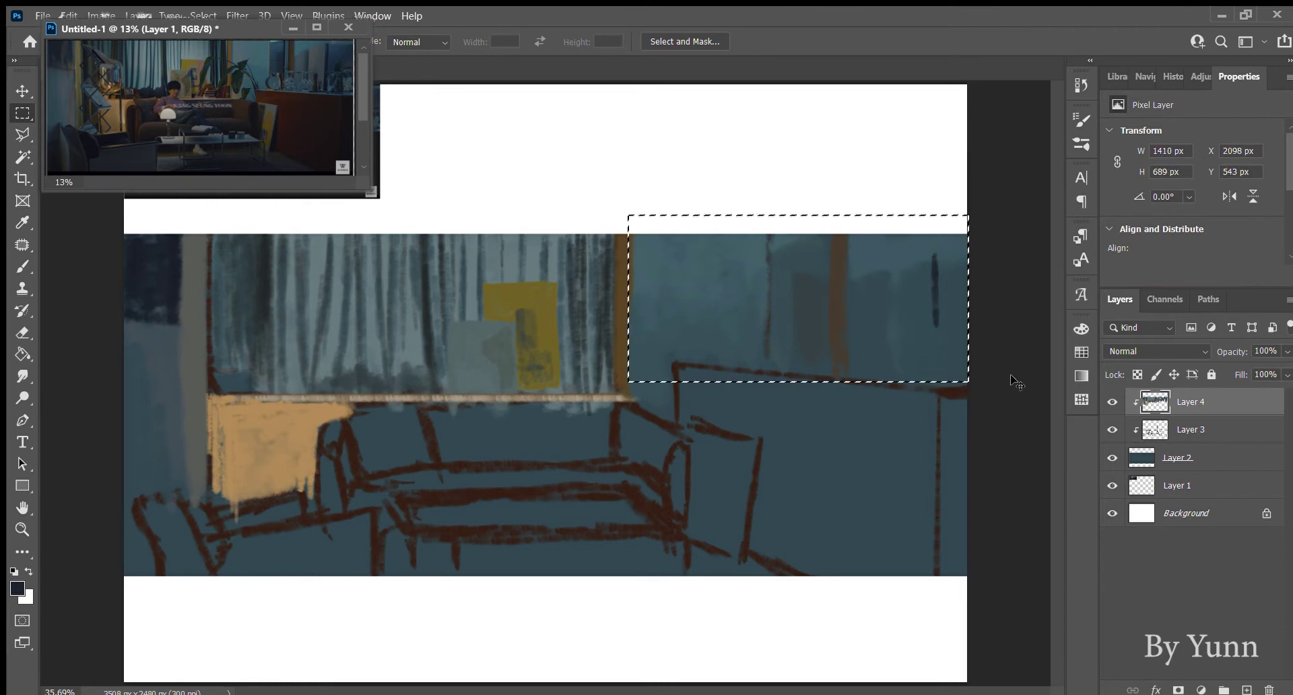
key("ctrl+t")
left_click_drag(968, 298, 935, 301)
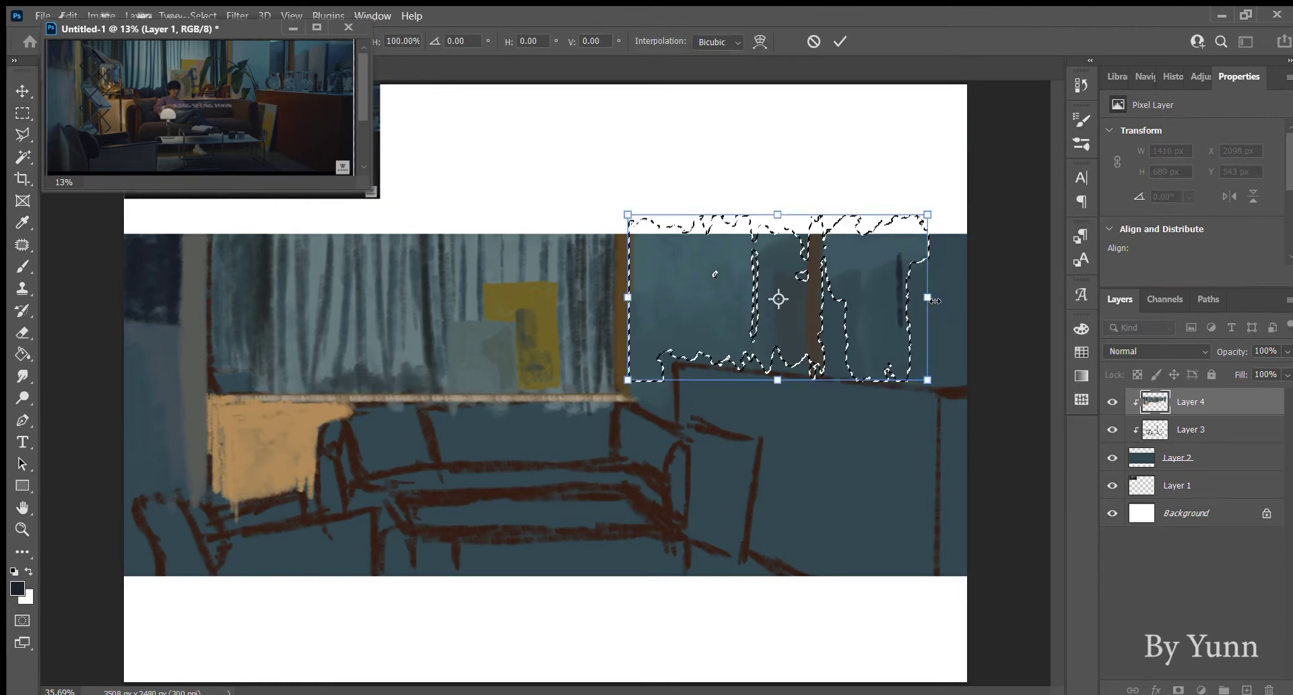
key("Return")
key("ctrl+d")
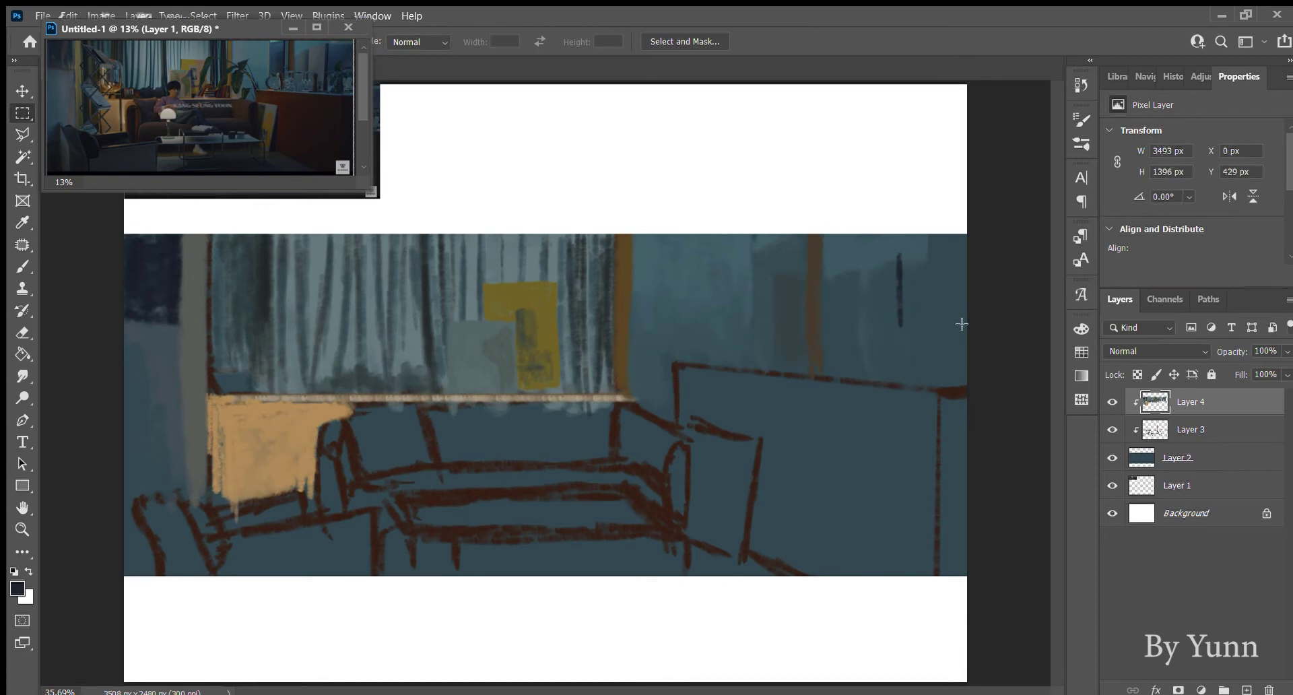
Thicken the dark vertical stroke on the right wall down to the floor line.
key("b")
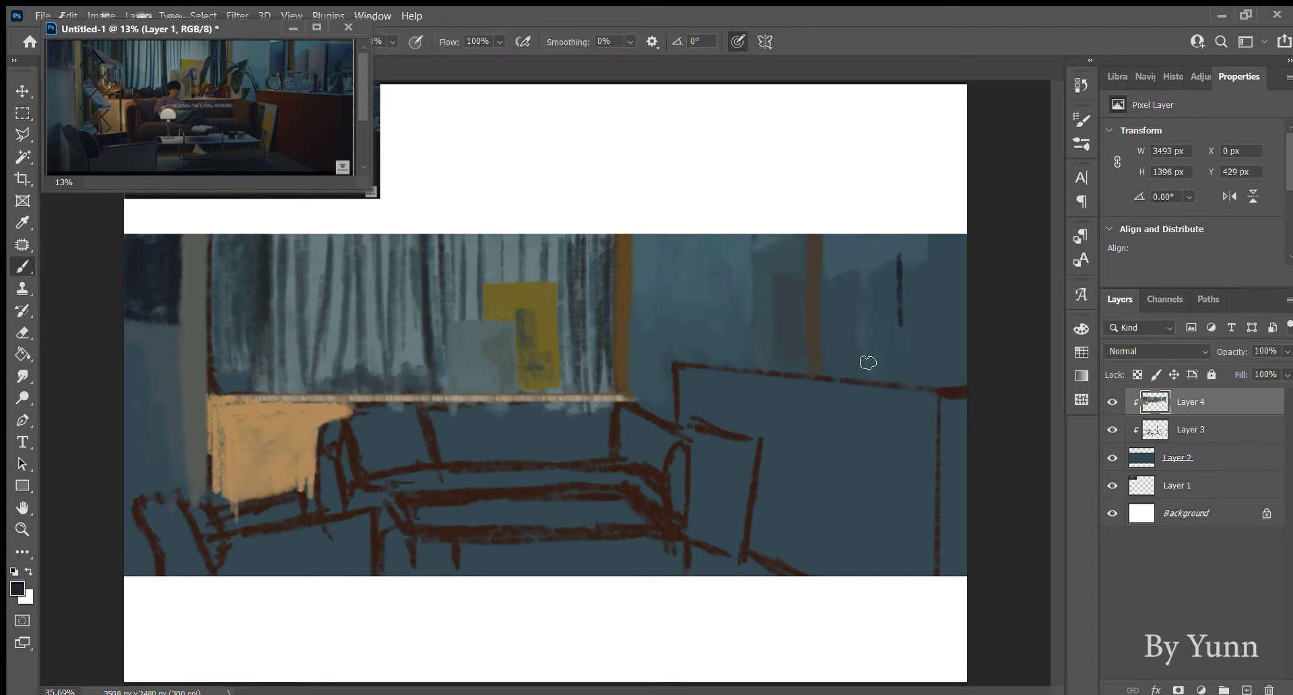
left_click_drag(899, 251, 902, 391)
left_click_drag(904, 311, 903, 384)
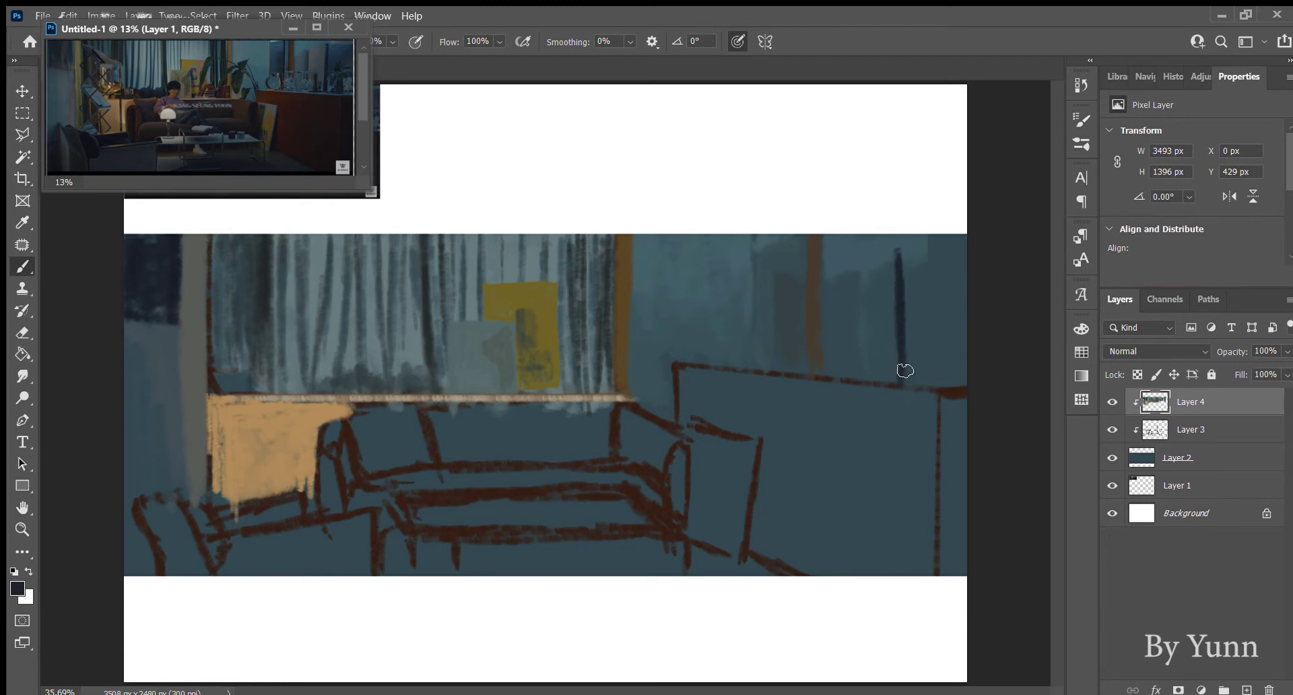
left_click(901, 247, "alt")
mouse_move(937, 245)
left_mouse_down()
mouse_move(962, 242)
mouse_move(957, 259)
left_mouse_up()
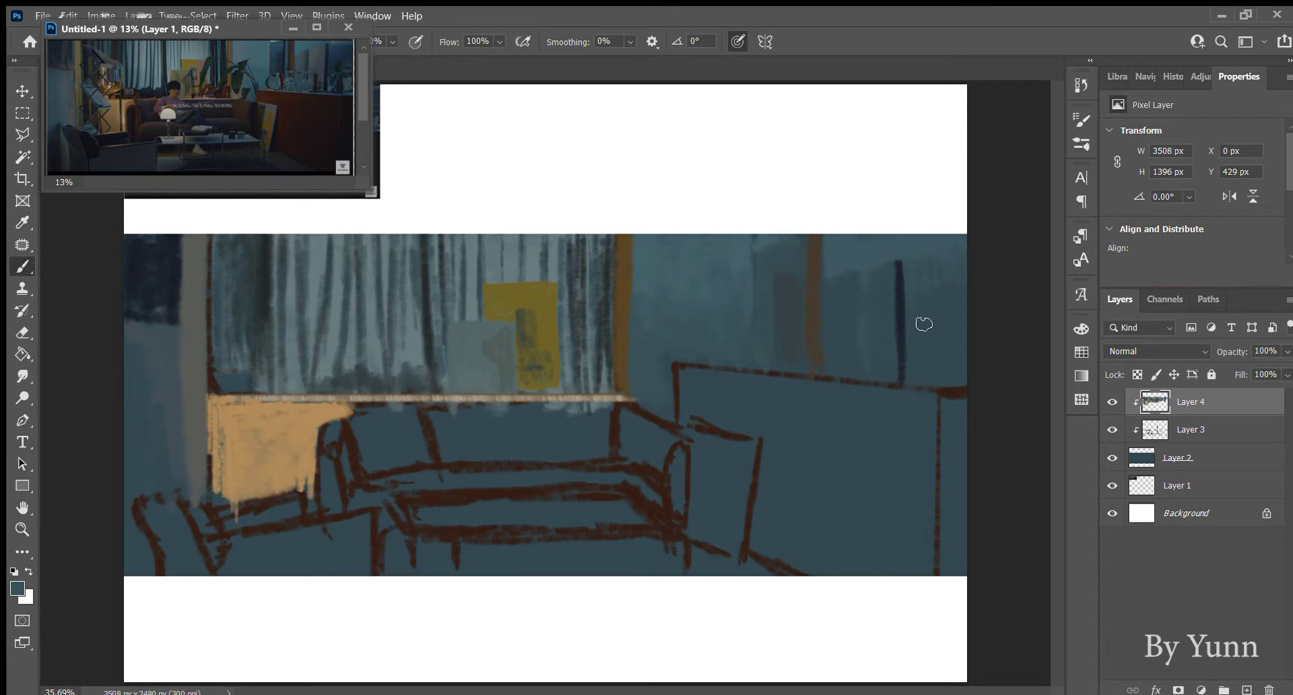
left_click(899, 324, "alt")
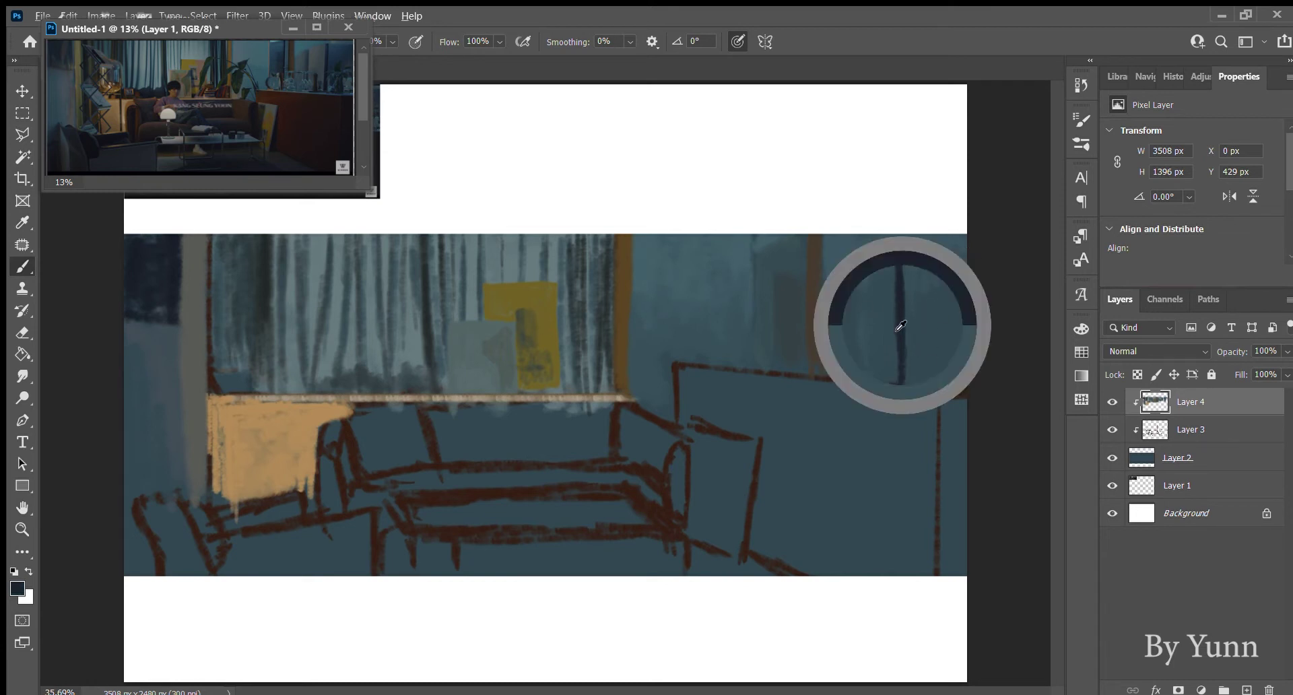
left_click(951, 324, "alt")
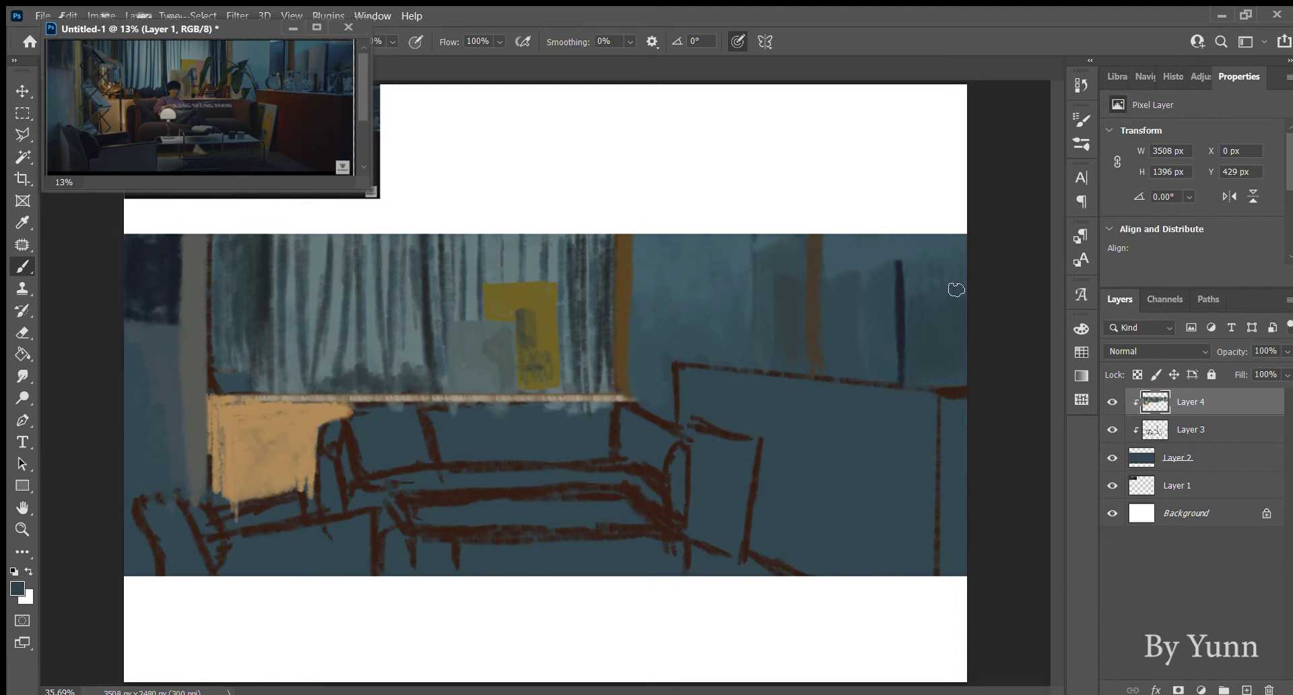
Darken the right wall edge with navy, cover the red floor line, and dab green on the picture.
left_click(166, 274, "alt")
mouse_move(963, 316)
left_mouse_down()
mouse_move(959, 381)
mouse_move(918, 378)
mouse_move(918, 317)
mouse_move(913, 389)
mouse_move(909, 363)
left_mouse_up()
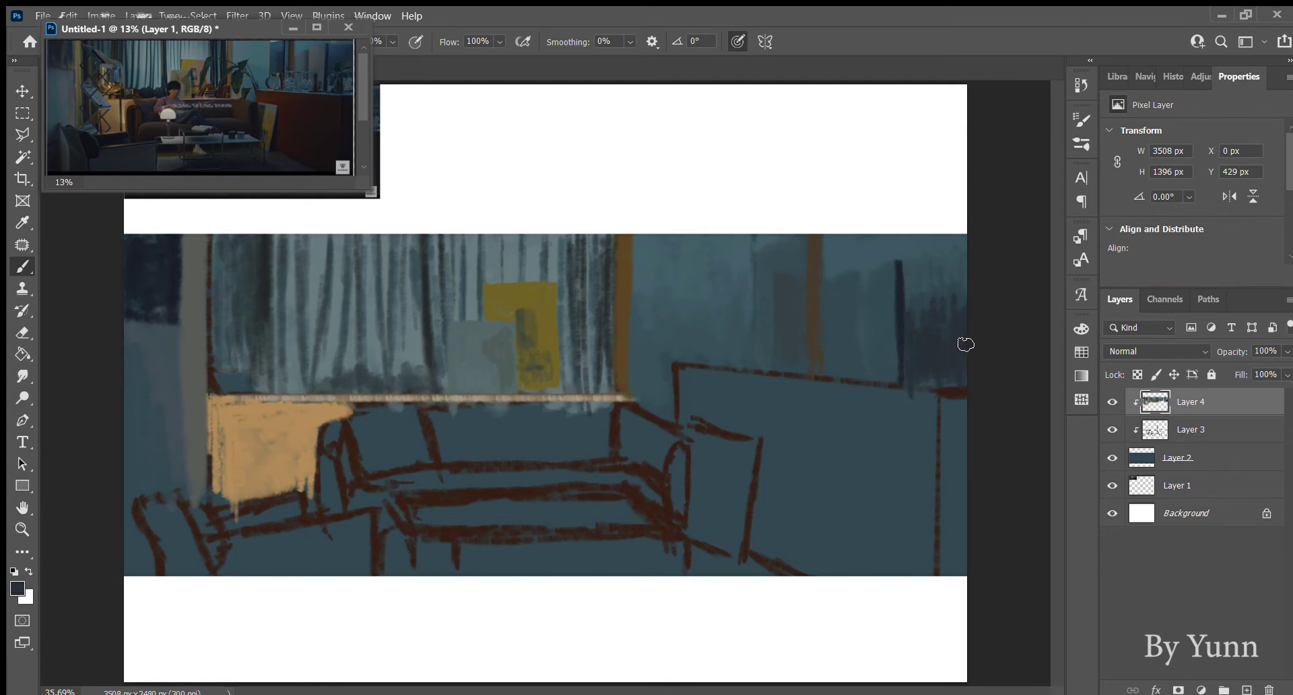
key("bracketright")
left_click_drag(979, 396, 961, 390)
mouse_move(557, 297)
left_mouse_down()
mouse_move(540, 374)
mouse_move(552, 330)
left_mouse_up()
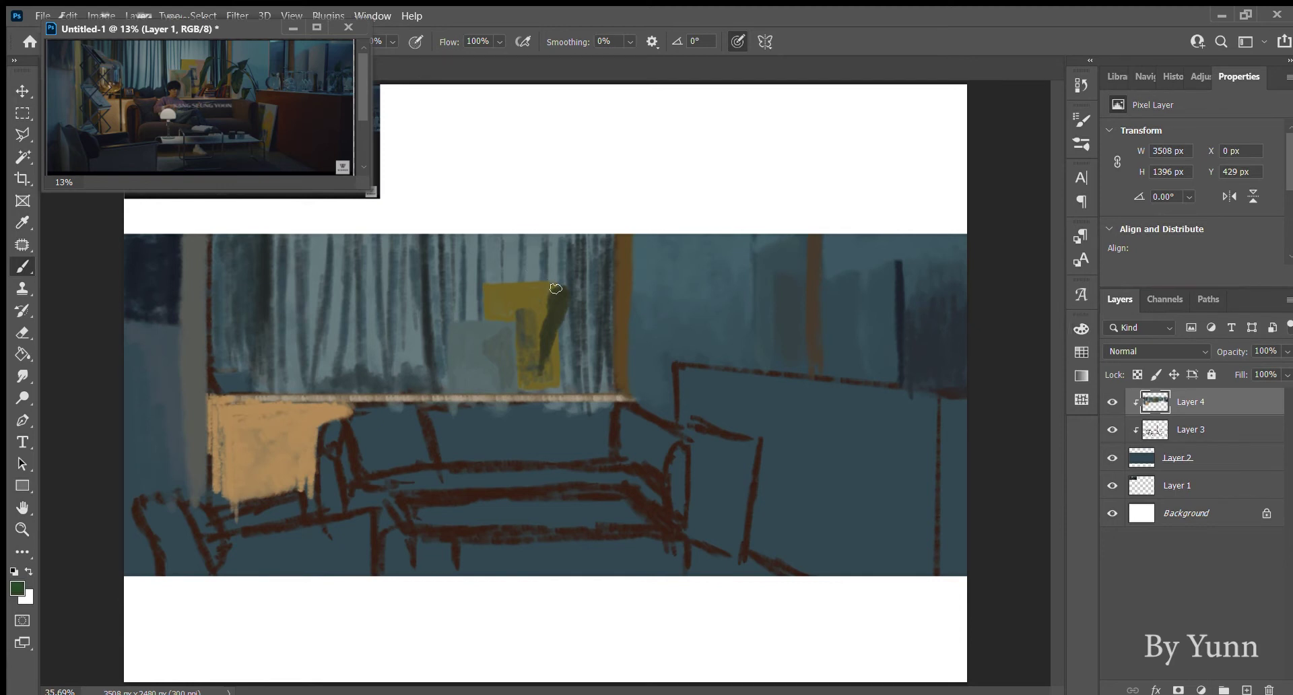
Paint green leaf strokes over the yellow picture and a thin reddish-brown stroke by the window edge.
mouse_move(555, 288)
left_mouse_down()
mouse_move(551, 349)
mouse_move(566, 306)
left_mouse_up()
mouse_move(601, 339)
left_mouse_down()
mouse_move(580, 384)
mouse_move(614, 344)
mouse_move(583, 377)
left_mouse_up()
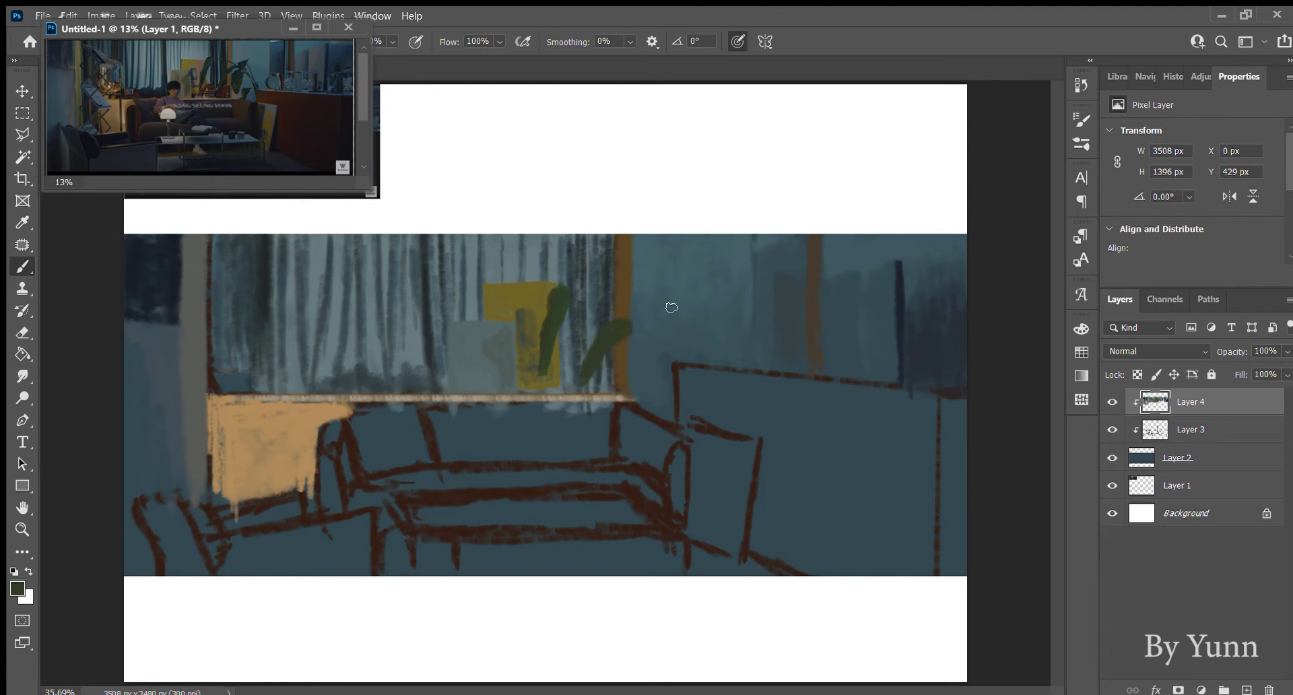
key("ctrl+z")
key("ctrl+z")
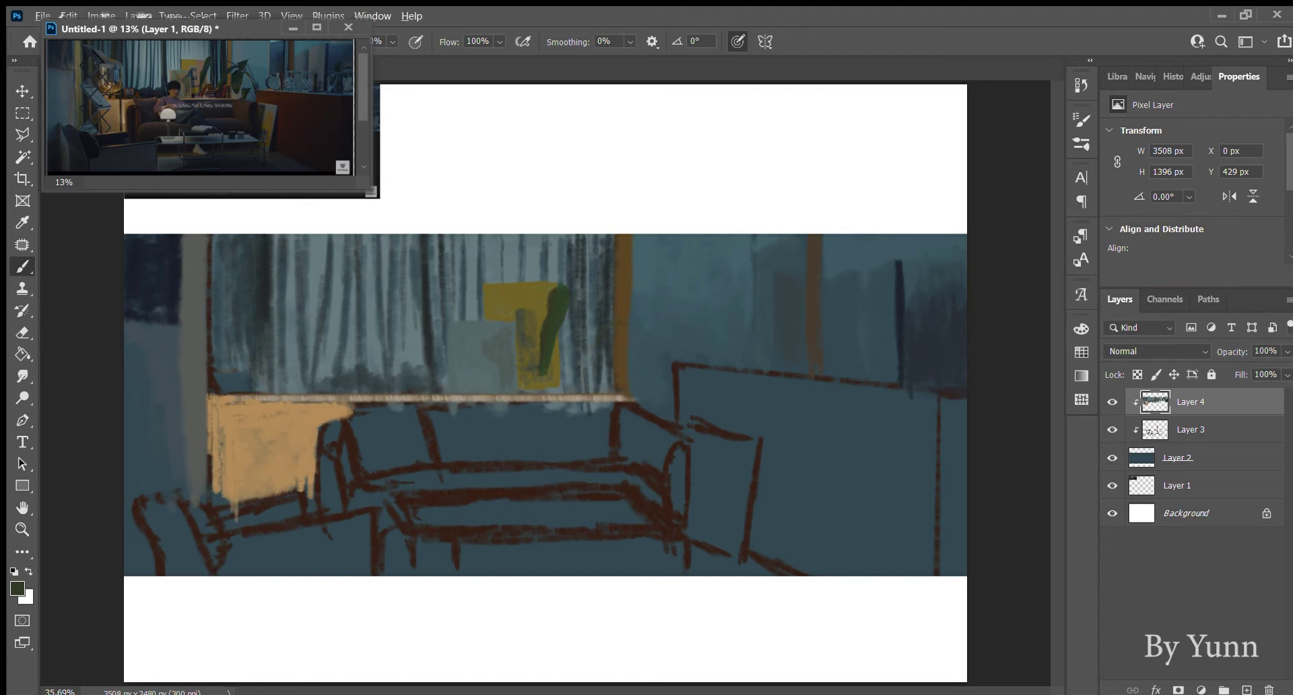
left_click(472, 465, "alt")
left_click_drag(604, 350, 593, 389)
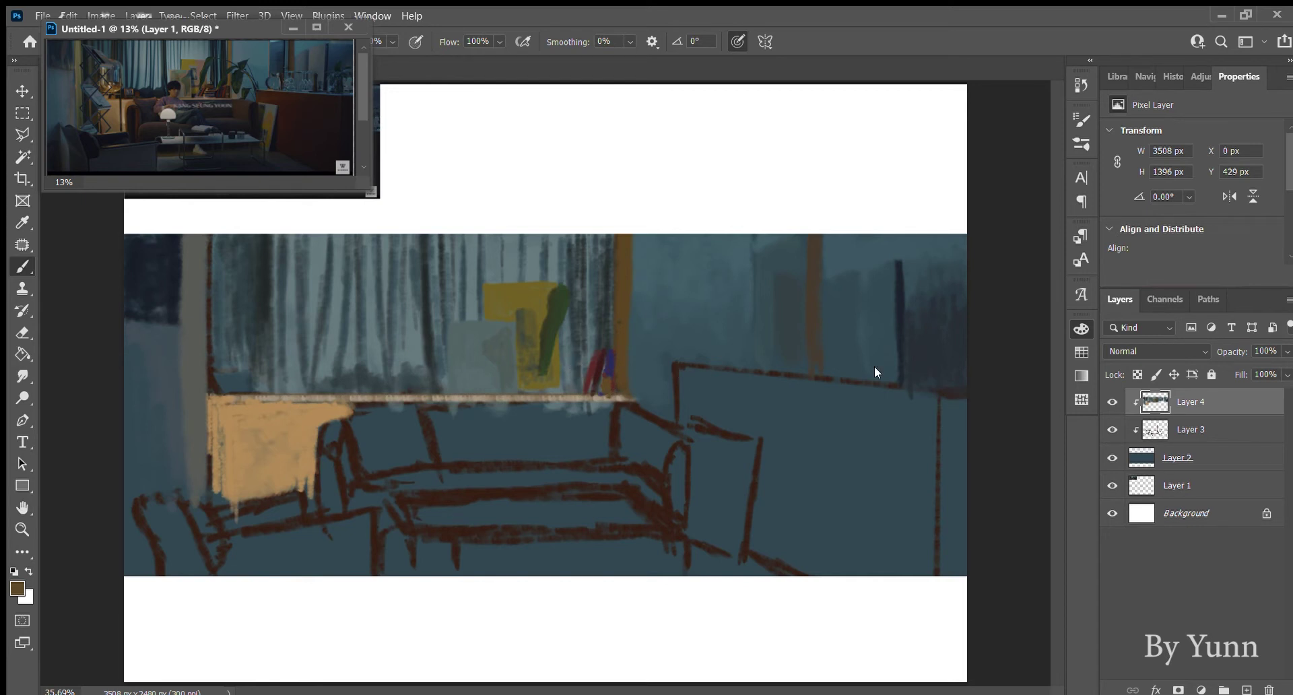
Sample canvas colours and paint a maroon book beside the red books.
left_click(585, 377, "alt")
left_click(576, 360, "alt")
left_click(632, 463, "alt")
left_click_drag(574, 386, 575, 390)
left_click(588, 368, "alt")
left_click_drag(551, 373, 551, 367)
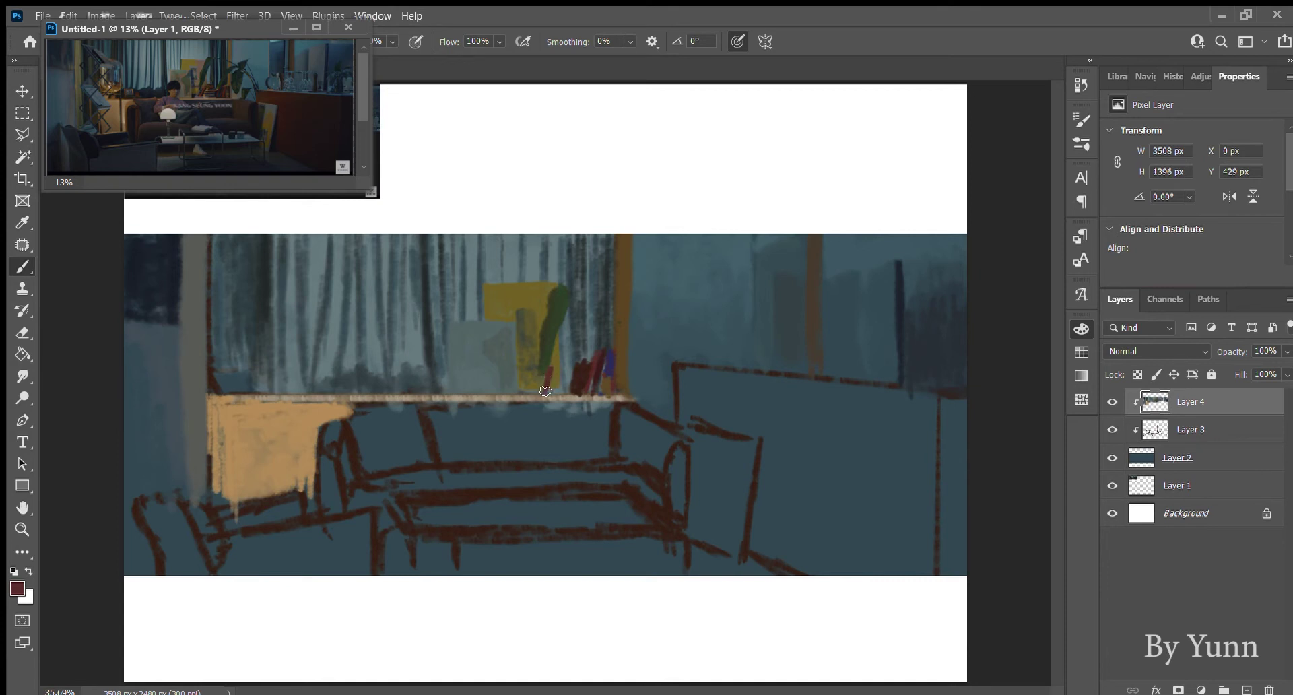
Add purple, navy and red-pink books and a purple band along the shelf.
left_click(610, 362, "alt")
left_click_drag(543, 380, 538, 390)
left_click_drag(569, 391, 542, 393)
left_click_drag(564, 386, 552, 389)
left_click(570, 381, "alt")
left_click_drag(570, 381, 563, 377)
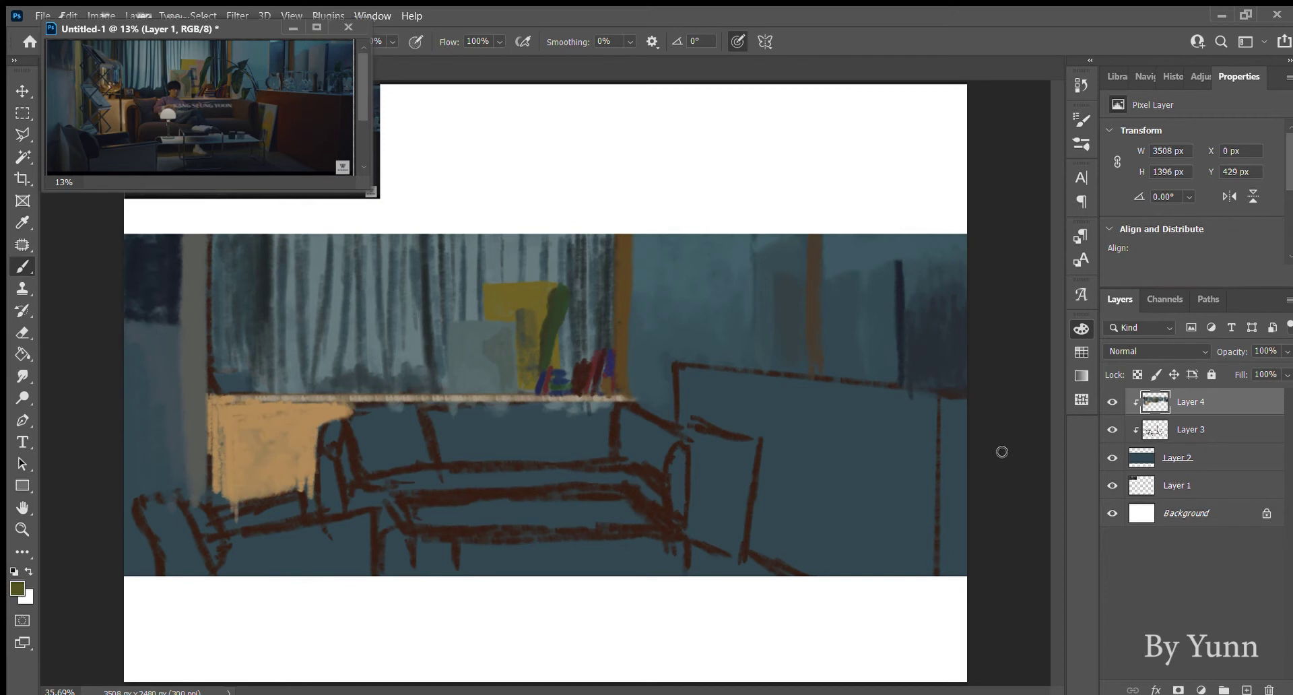
left_click(565, 372, "alt")
mouse_move(589, 361)
left_mouse_down()
mouse_move(553, 370)
mouse_move(578, 362)
left_mouse_up()
Paint dark green leaves right of the plant, then undo them.
left_click(552, 304, "alt")
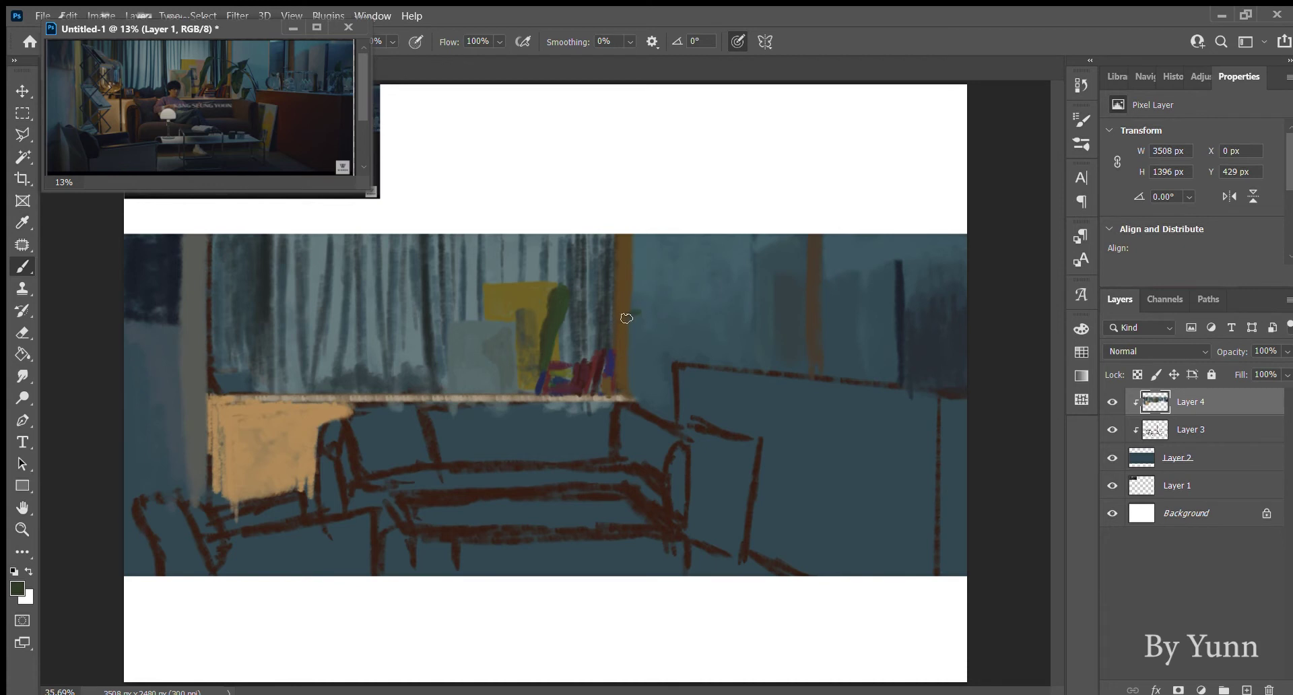
mouse_move(626, 318)
left_mouse_down()
mouse_move(588, 363)
mouse_move(640, 318)
mouse_move(647, 340)
left_mouse_up()
left_click_drag(662, 324, 651, 378)
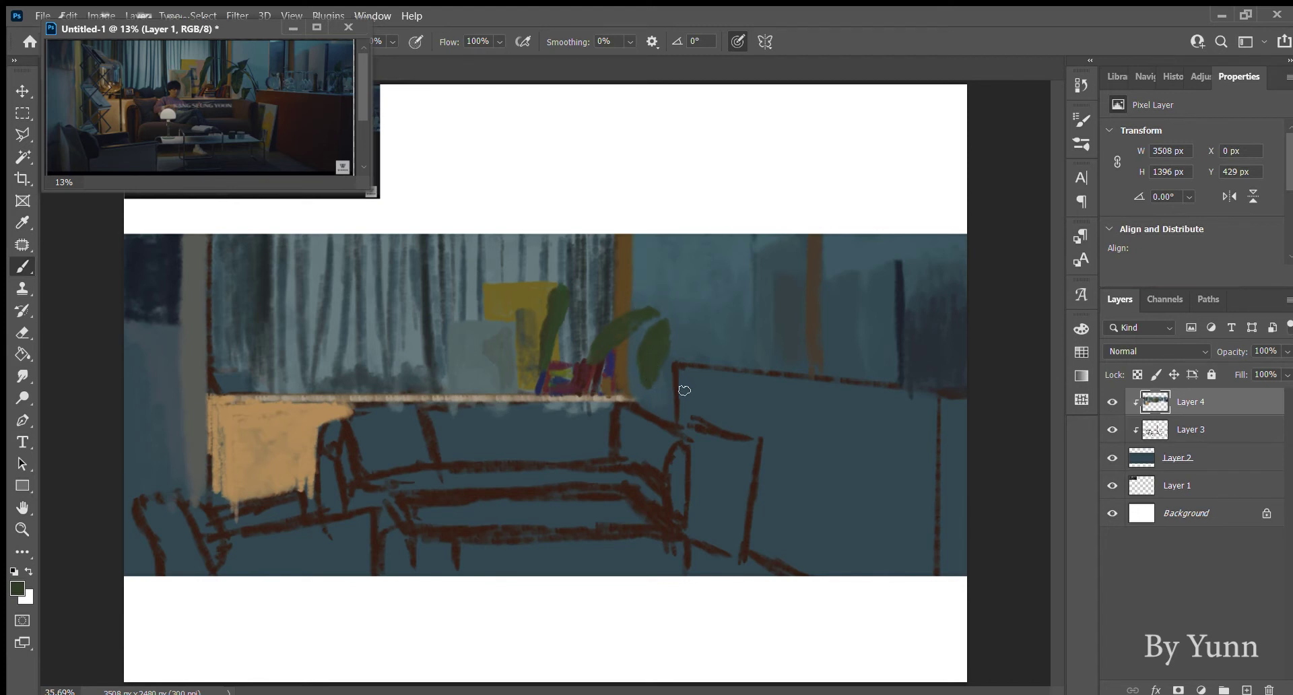
key("ctrl+z")
key("ctrl+z")
key("ctrl+z")
key("ctrl+z")
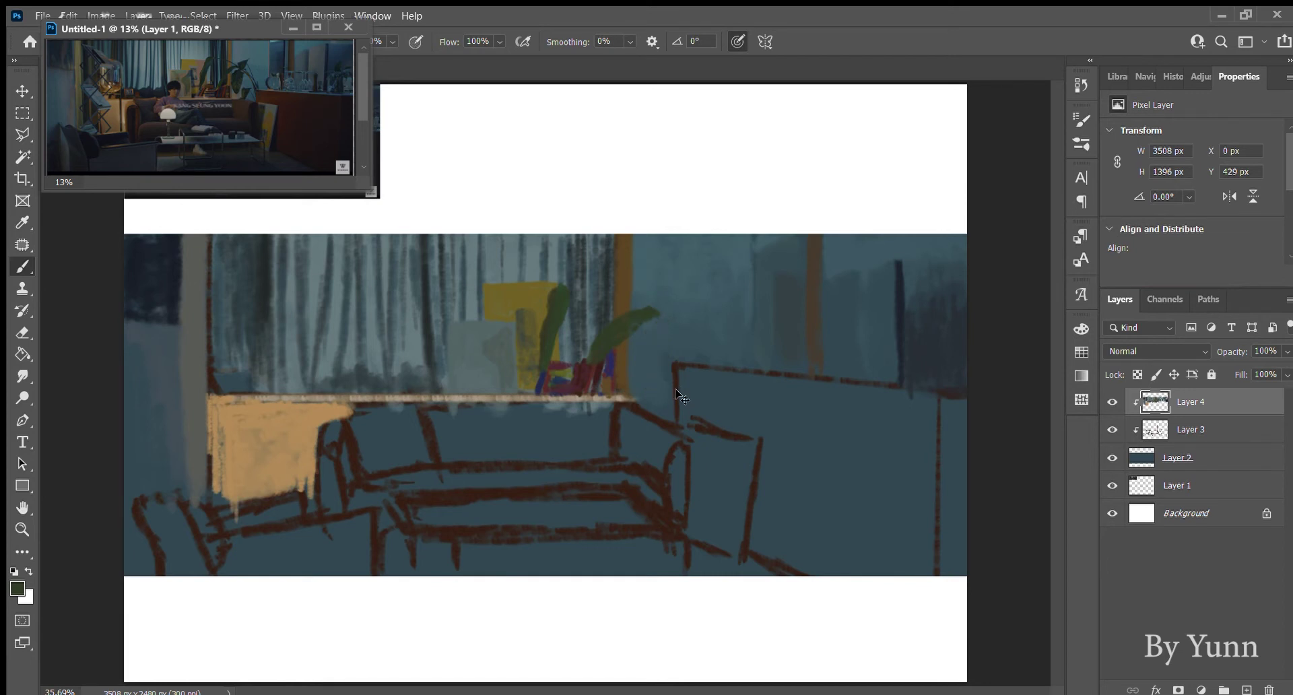
key("ctrl+z")
Repaint the right leaf broader and add small leaves below and to its right.
left_click_drag(615, 318, 638, 308)
left_click_drag(643, 325, 632, 362)
mouse_move(632, 362)
left_mouse_down()
mouse_move(643, 322)
mouse_move(651, 346)
left_mouse_up()
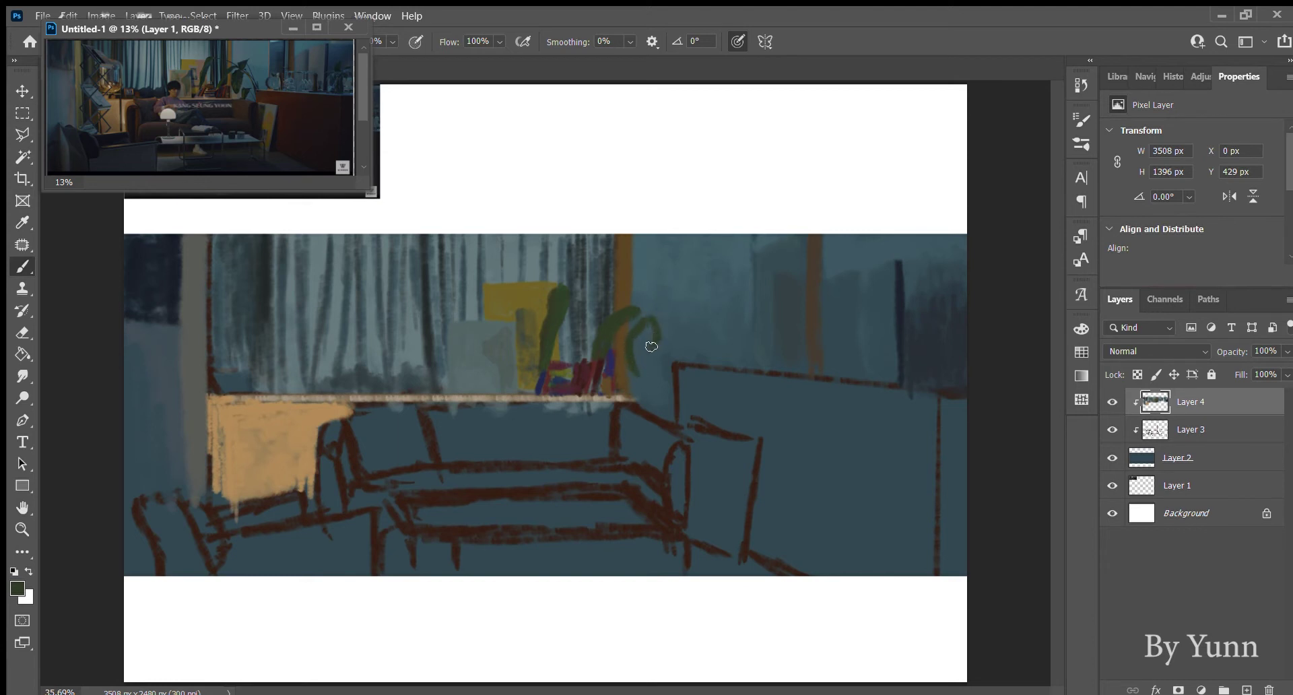
mouse_move(657, 336)
left_mouse_down()
mouse_move(644, 378)
mouse_move(633, 352)
left_mouse_up()
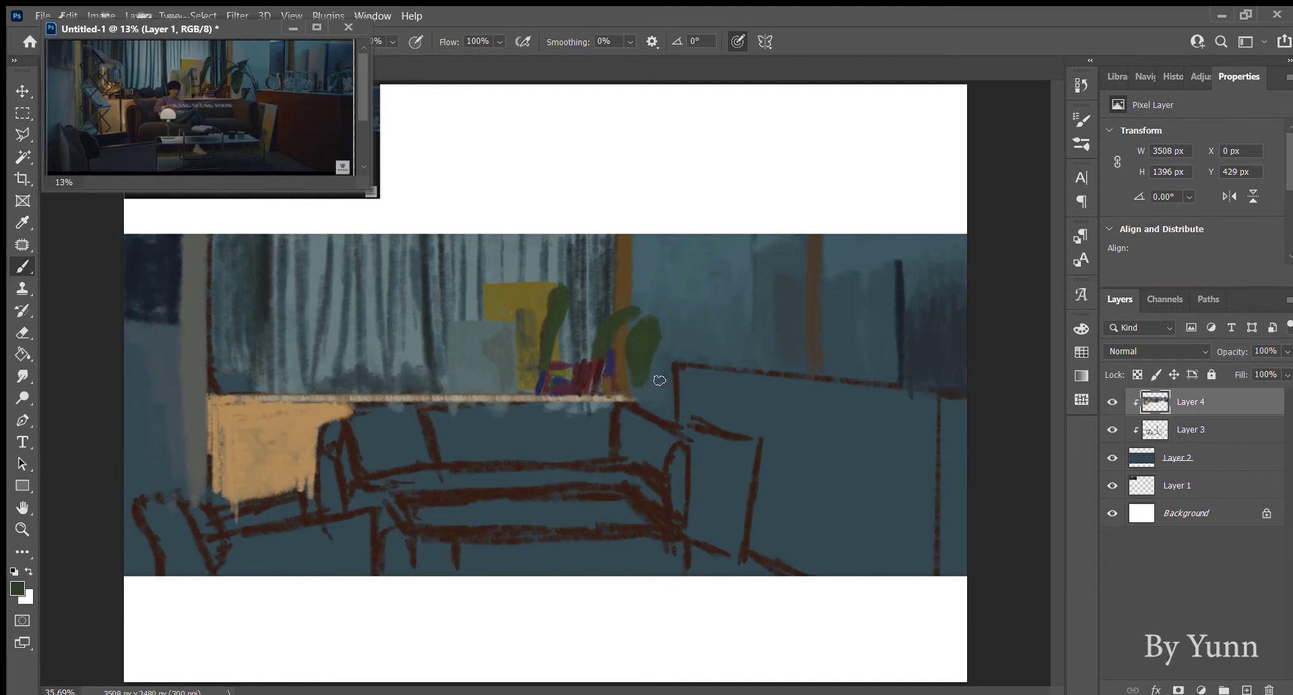
mouse_move(665, 372)
left_mouse_down()
mouse_move(650, 399)
mouse_move(659, 375)
mouse_move(660, 404)
left_mouse_up()
Shade the plant's upper leaves and leaf edges with a sampled near-black blue-grey.
left_click_drag(609, 316, 637, 312)
left_click(154, 283, "alt")
mouse_move(660, 319)
left_mouse_down()
mouse_move(648, 318)
mouse_move(646, 356)
left_mouse_up()
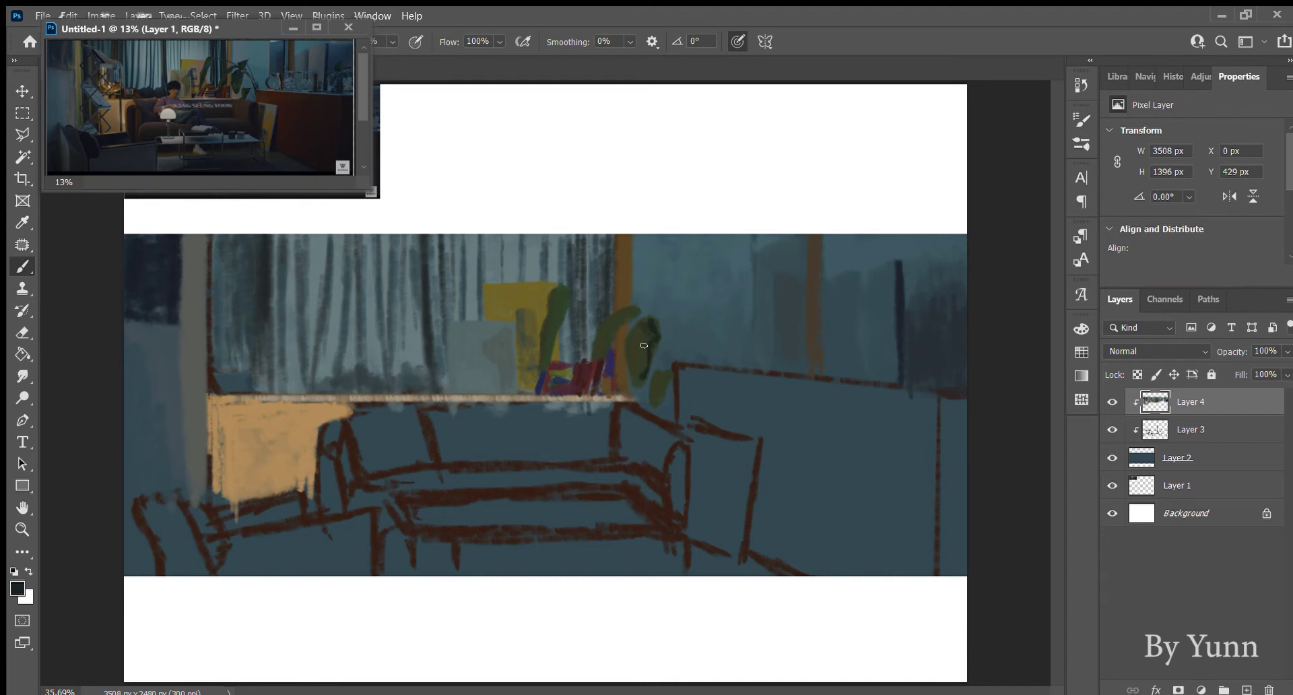
left_click_drag(647, 365, 643, 376)
mouse_move(656, 376)
left_mouse_down()
mouse_move(653, 392)
mouse_move(663, 381)
left_mouse_up()
Widen, fill out and darken the green leaves, including the lower right leaf.
left_click_drag(603, 334, 636, 310)
left_click_drag(552, 298, 549, 321)
mouse_move(652, 335)
left_mouse_down()
mouse_move(643, 323)
mouse_move(612, 331)
left_mouse_up()
left_click_drag(559, 296, 543, 359)
left_click_drag(655, 400, 663, 373)
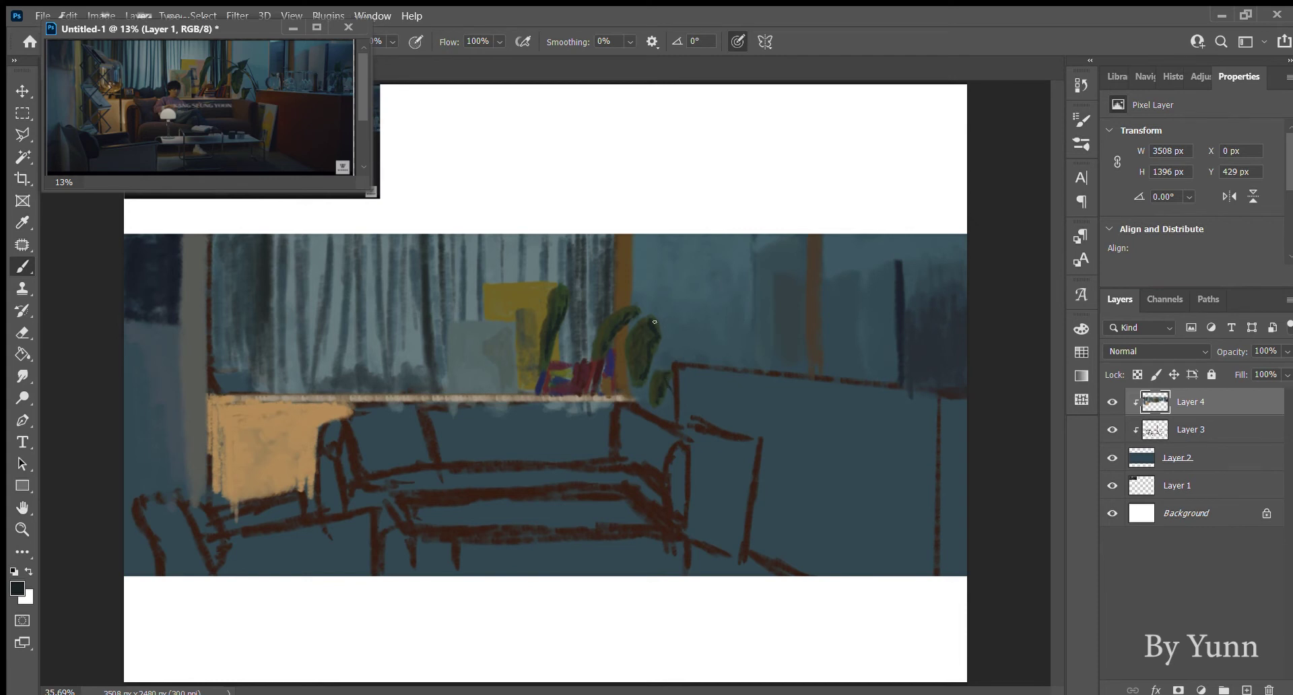
Draw a drooping dark green plant stem and trace the furniture edge to its right in dark brown.
left_click_drag(684, 355, 652, 313)
left_click(650, 332, "alt")
left_click(653, 322, "alt")
left_click_drag(599, 286, 637, 301)
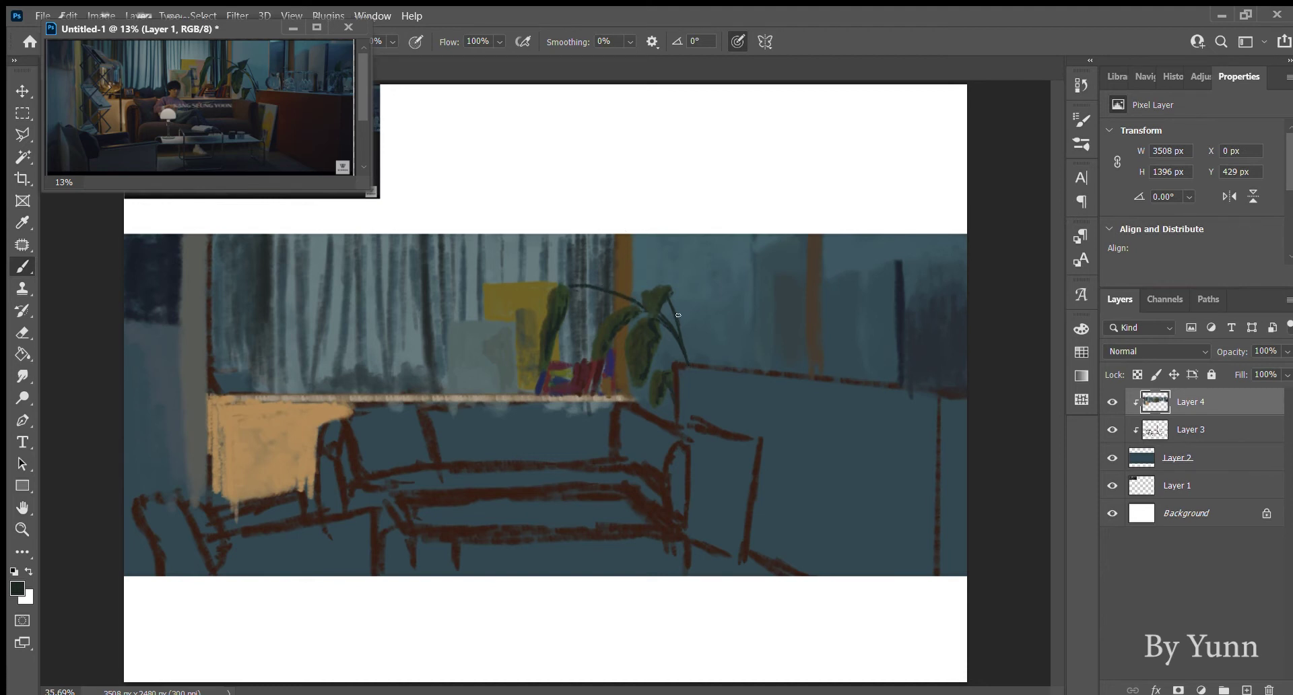
left_click_drag(686, 343, 685, 357)
left_click(674, 425, "alt")
mouse_move(703, 375)
left_mouse_down()
mouse_move(684, 406)
mouse_move(684, 378)
mouse_move(704, 418)
mouse_move(701, 372)
mouse_move(716, 375)
mouse_move(704, 421)
mouse_move(773, 384)
mouse_move(774, 418)
mouse_move(753, 430)
mouse_move(782, 407)
mouse_move(759, 511)
mouse_move(811, 421)
mouse_move(777, 539)
mouse_move(834, 442)
mouse_move(860, 583)
mouse_move(875, 485)
mouse_move(903, 438)
mouse_move(918, 559)
mouse_move(932, 552)
mouse_move(930, 439)
mouse_move(895, 568)
mouse_move(846, 445)
mouse_move(860, 539)
mouse_move(822, 522)
mouse_move(756, 407)
mouse_move(765, 381)
mouse_move(790, 398)
mouse_move(929, 404)
mouse_move(906, 422)
mouse_move(935, 398)
mouse_move(953, 591)
left_mouse_up()
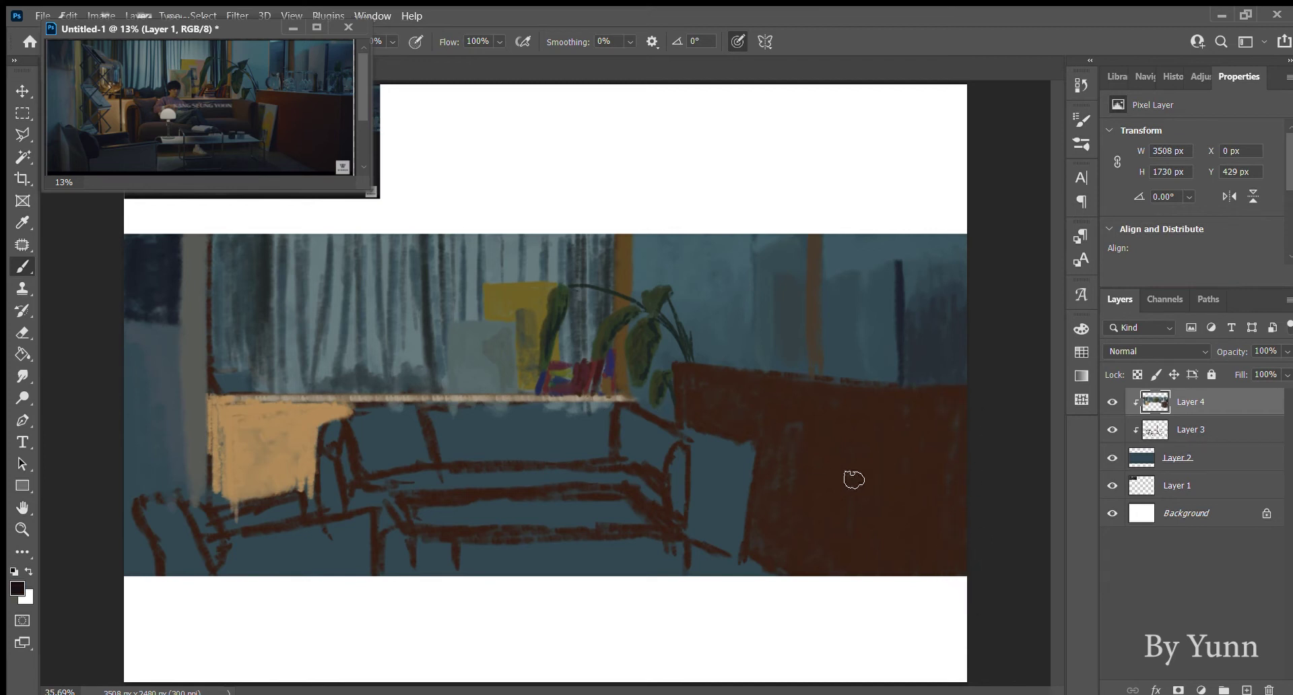
Paint several dark vertical strokes down the right part of the brown cabinet.
left_click_drag(914, 389, 923, 572)
left_click_drag(912, 394, 914, 572)
left_click_drag(932, 392, 932, 537)
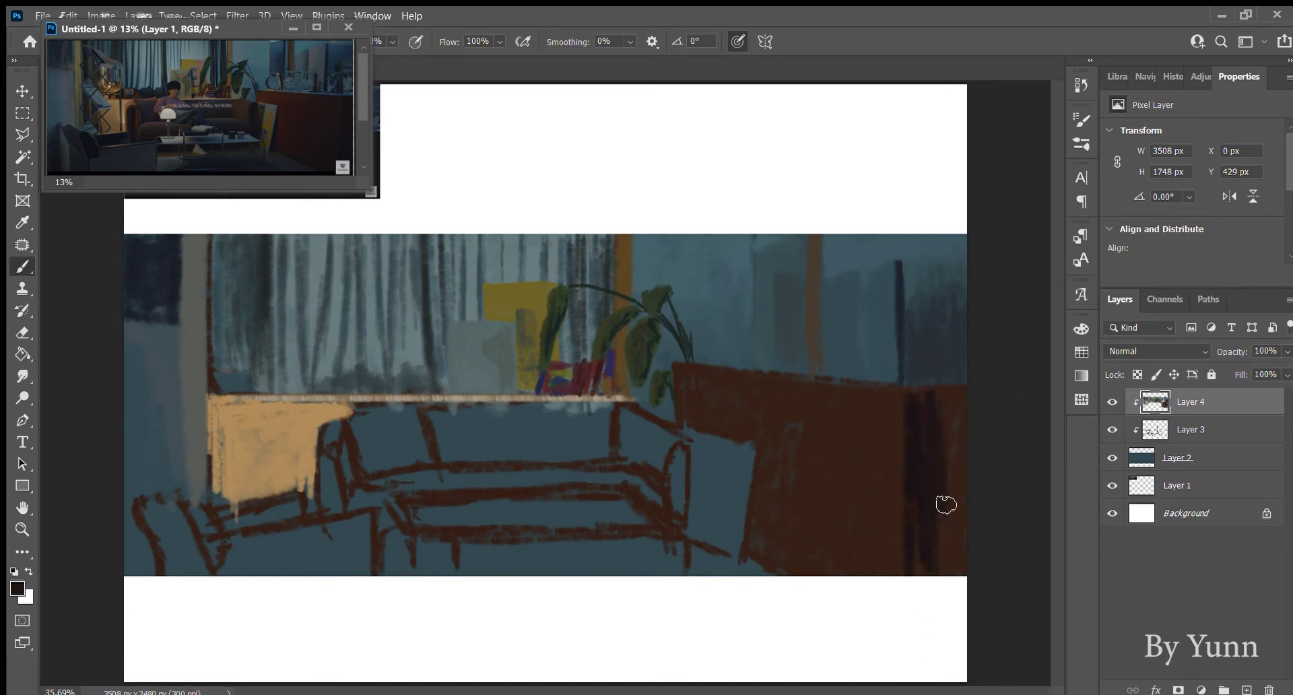
left_click_drag(955, 399, 955, 524)
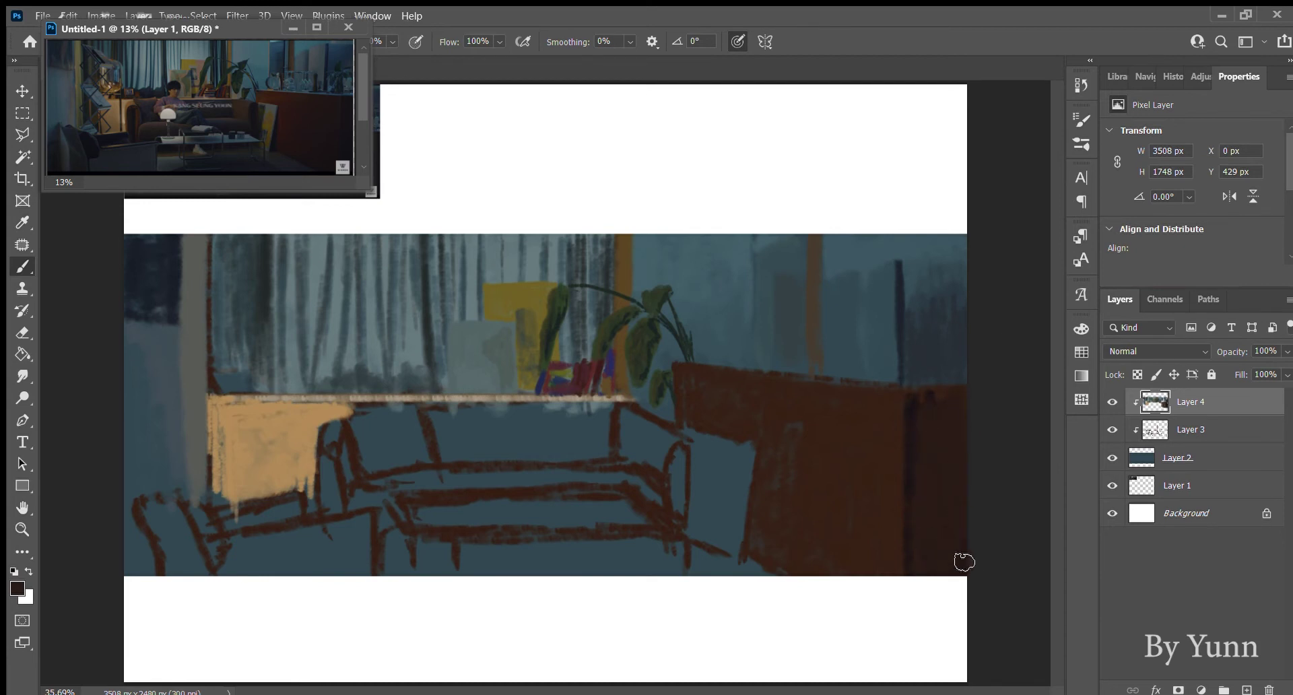
left_click_drag(926, 403, 920, 557)
Darken the cabinet's bottom edge and its vertical stripe with a sampled cabinet colour.
left_click_drag(902, 467, 904, 611)
left_click_drag(883, 542, 919, 596)
left_click_drag(901, 563, 903, 600)
left_click(906, 568, "alt")
mouse_move(913, 397)
left_mouse_down()
mouse_move(904, 522)
mouse_move(923, 566)
left_mouse_up()
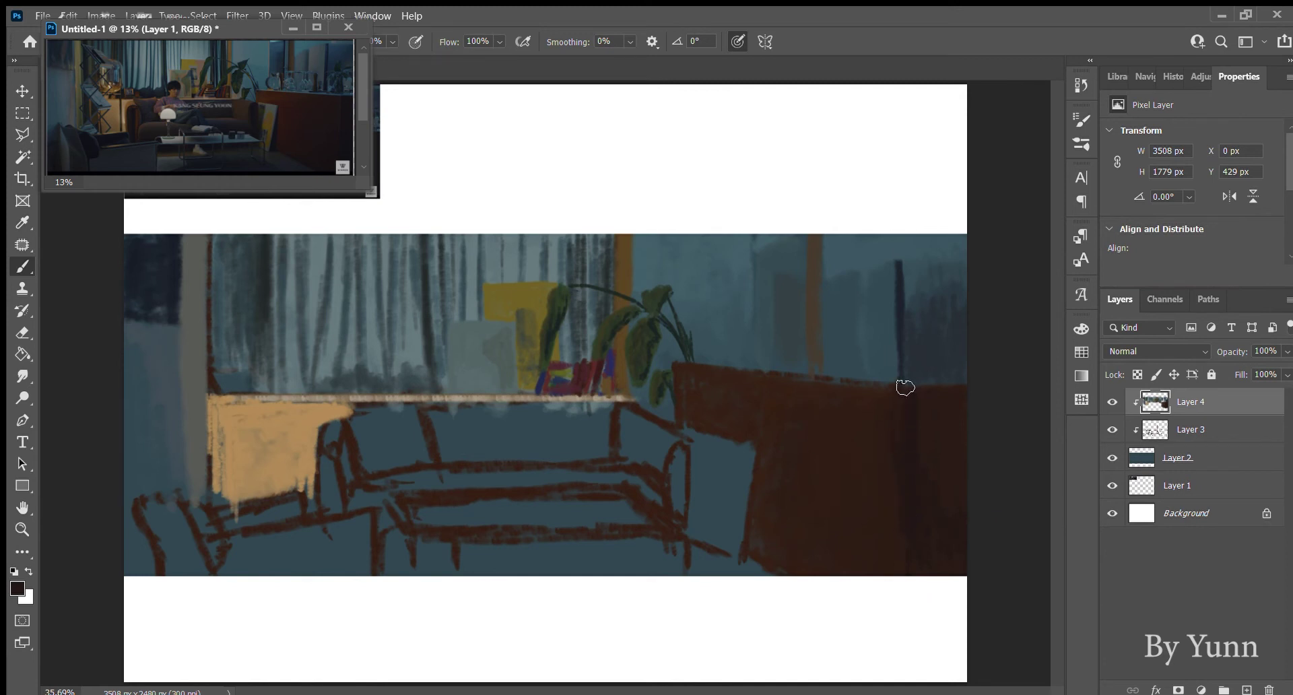
mouse_move(892, 527)
left_mouse_down()
mouse_move(866, 569)
mouse_move(814, 563)
mouse_move(835, 575)
left_mouse_up()
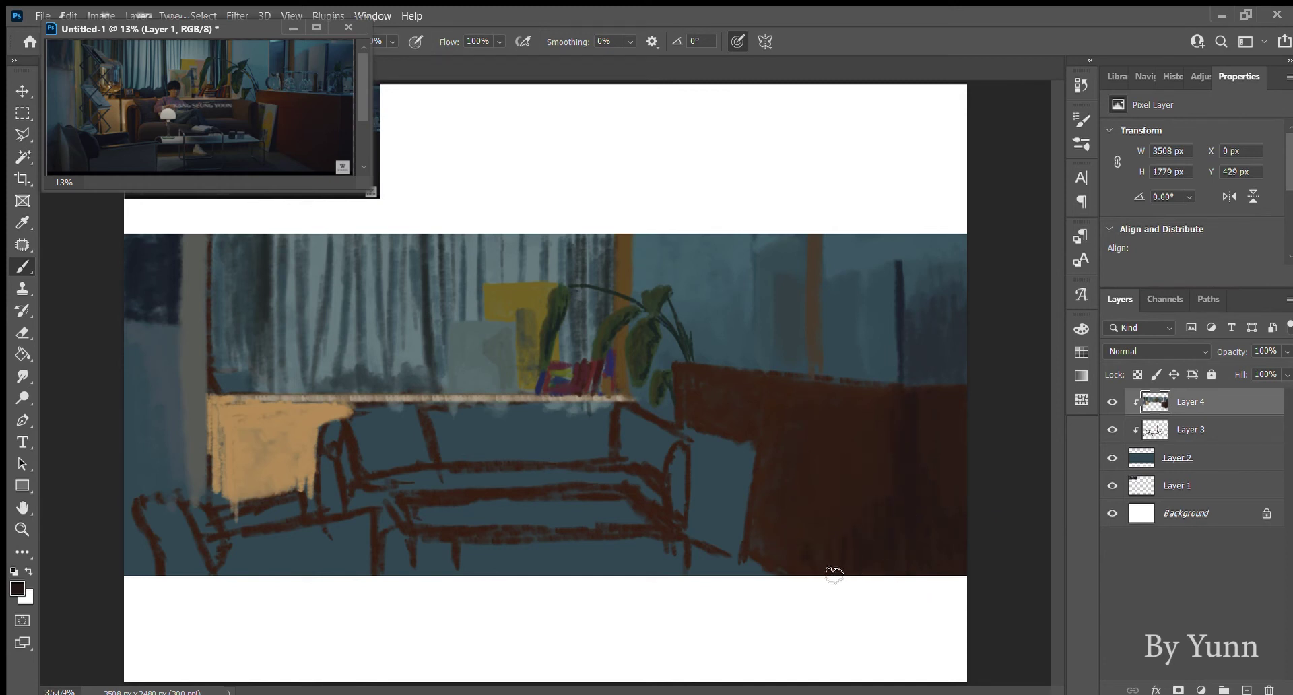
Fill the white Background layer dark grey with the Paint Bucket, then resume brushing on Layer 4.
left_click(22, 354)
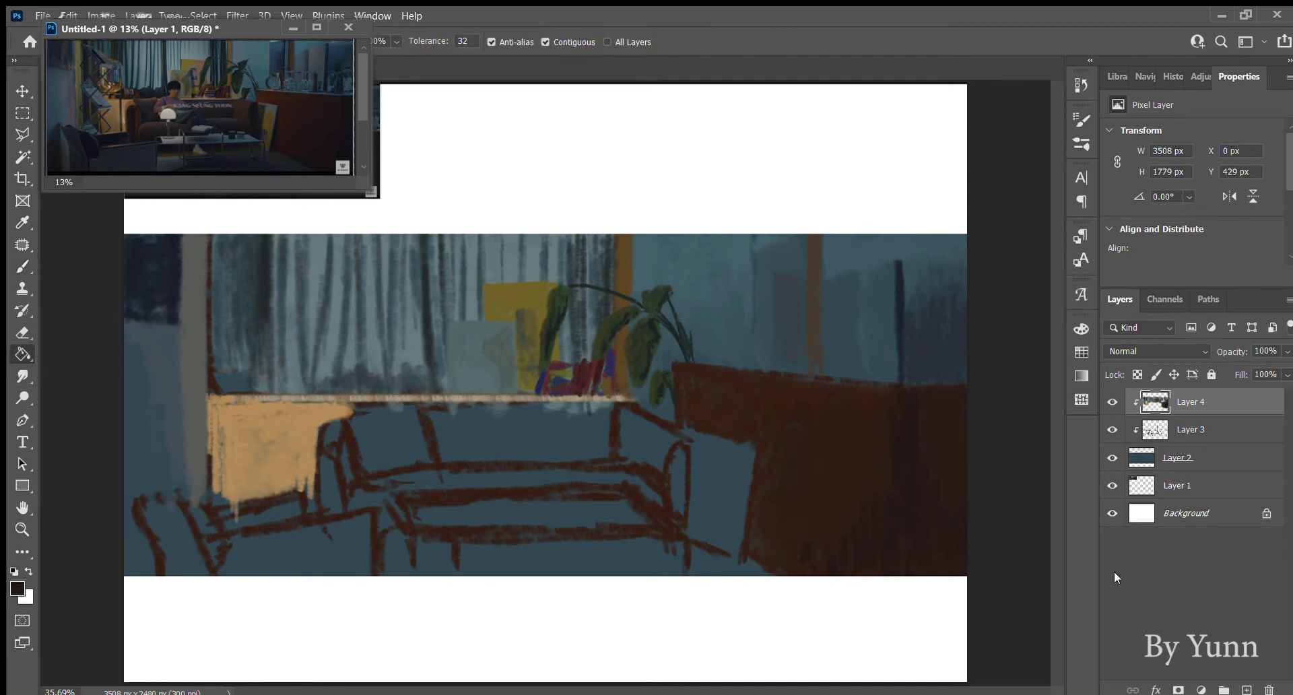
left_click(1192, 519)
left_click(832, 628)
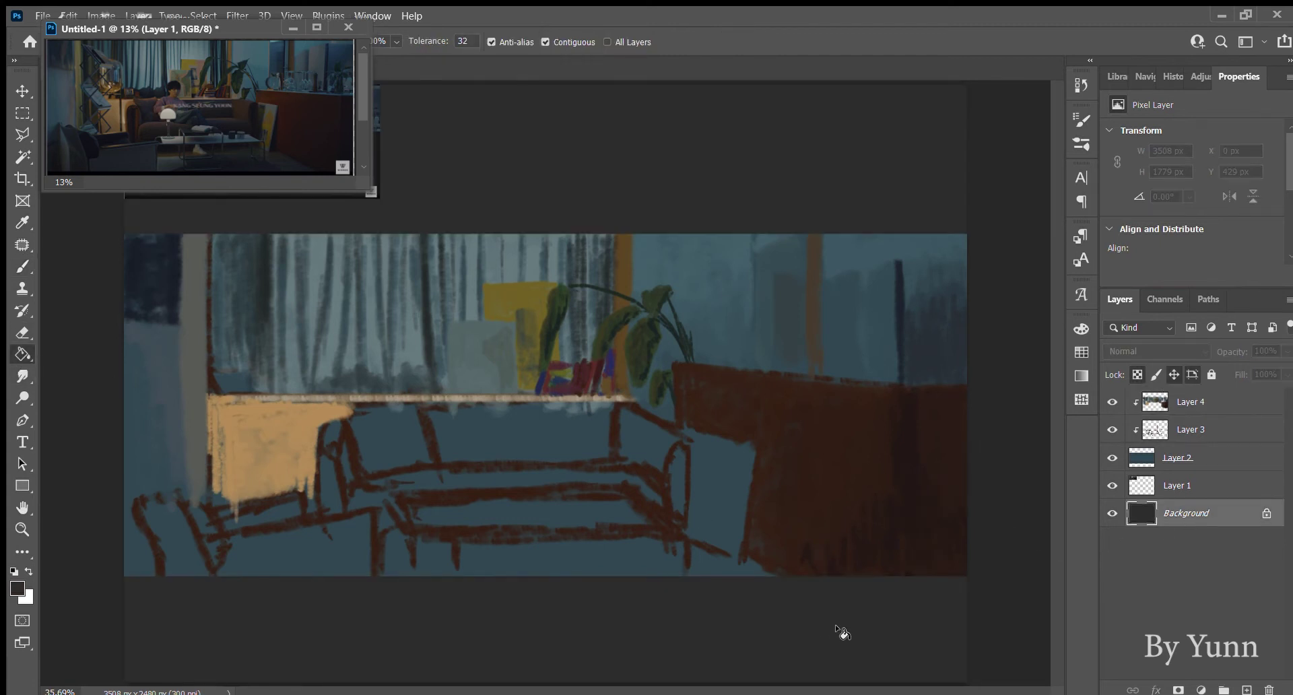
left_click(22, 266)
left_click(1201, 407)
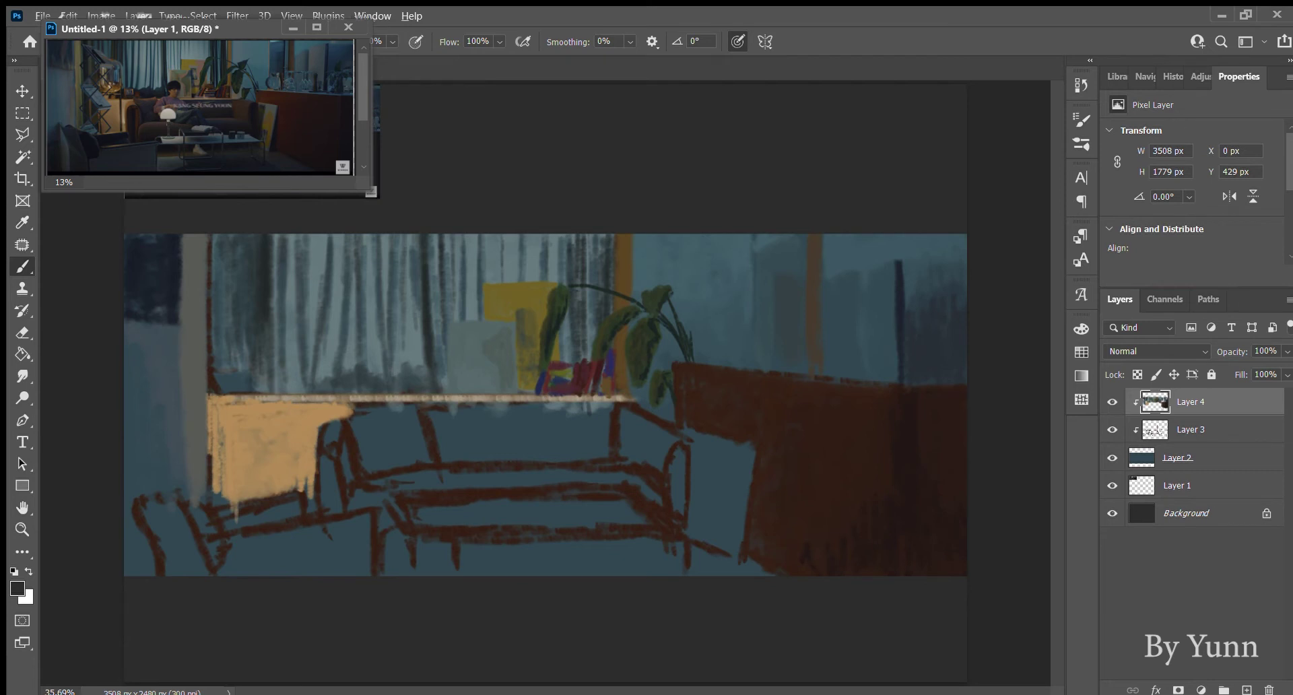
Paint a pale grey-blue panel at the cabinet's left edge and mark it with an orange stroke.
mouse_move(759, 469)
left_mouse_down()
mouse_move(753, 447)
mouse_move(739, 528)
mouse_move(755, 461)
mouse_move(696, 431)
mouse_move(746, 448)
mouse_move(696, 508)
mouse_move(701, 519)
mouse_move(730, 450)
mouse_move(732, 561)
left_mouse_up()
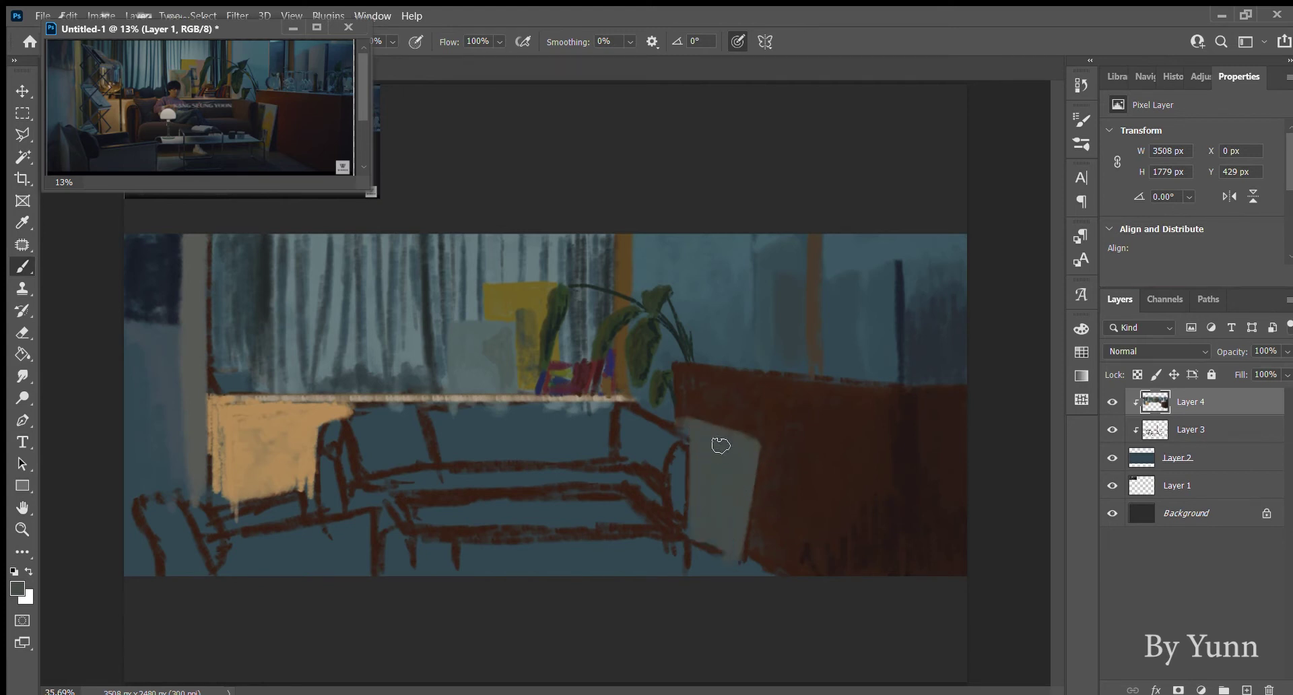
left_click_drag(716, 447, 693, 537)
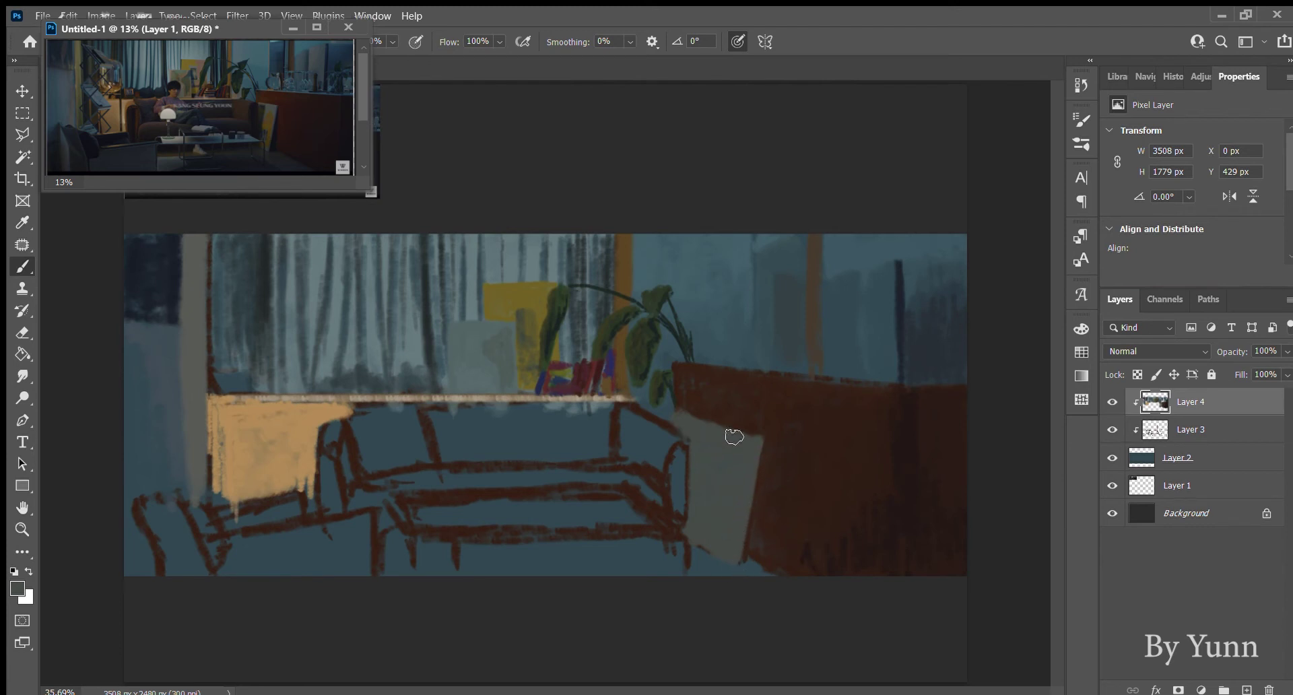
left_click(715, 412, "alt")
mouse_move(739, 472)
left_mouse_down()
mouse_move(742, 513)
mouse_move(696, 497)
mouse_move(715, 516)
left_mouse_up()
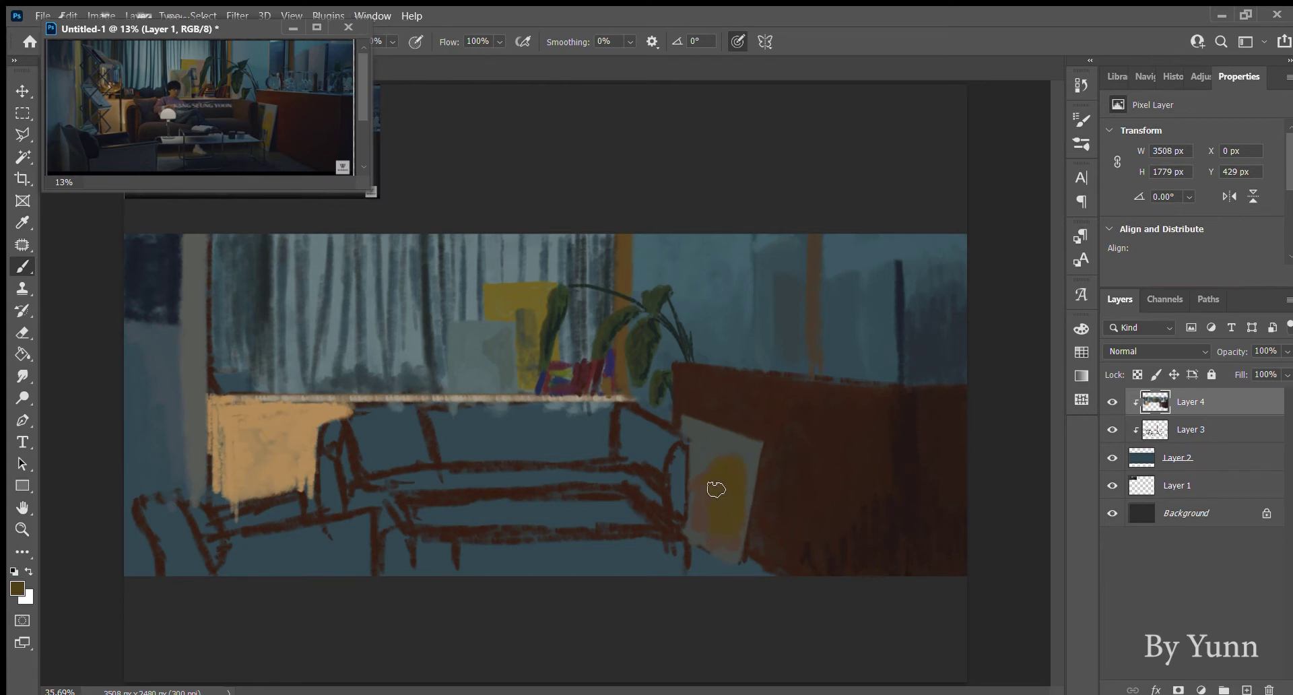
Retouch the tan patch on the panel with sampled tan and darker tones.
left_click(297, 439, "alt")
left_click_drag(735, 473, 716, 489)
left_click(726, 471, "alt")
left_click_drag(730, 475, 742, 484)
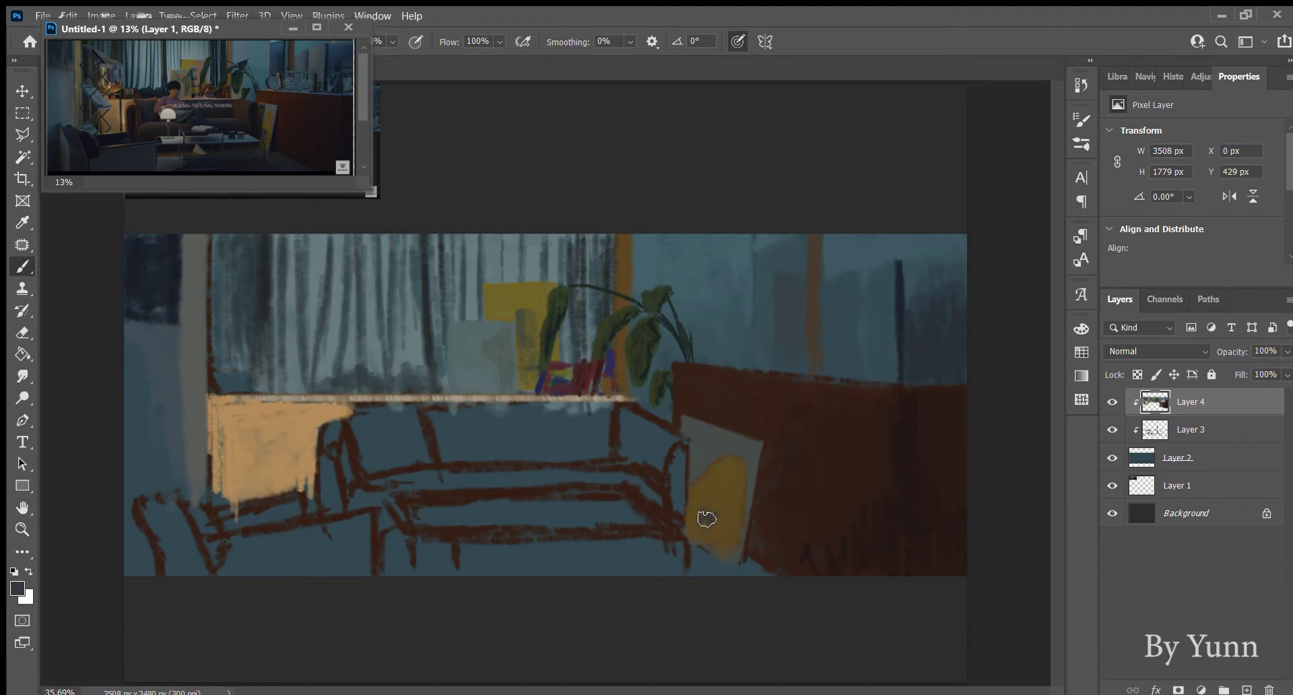
left_click_drag(706, 519, 721, 529)
Darken the panel's edge and the cabinet's bottom edge with the cabinet's dark brown.
left_click(890, 518, "alt")
left_click_drag(768, 449, 749, 555)
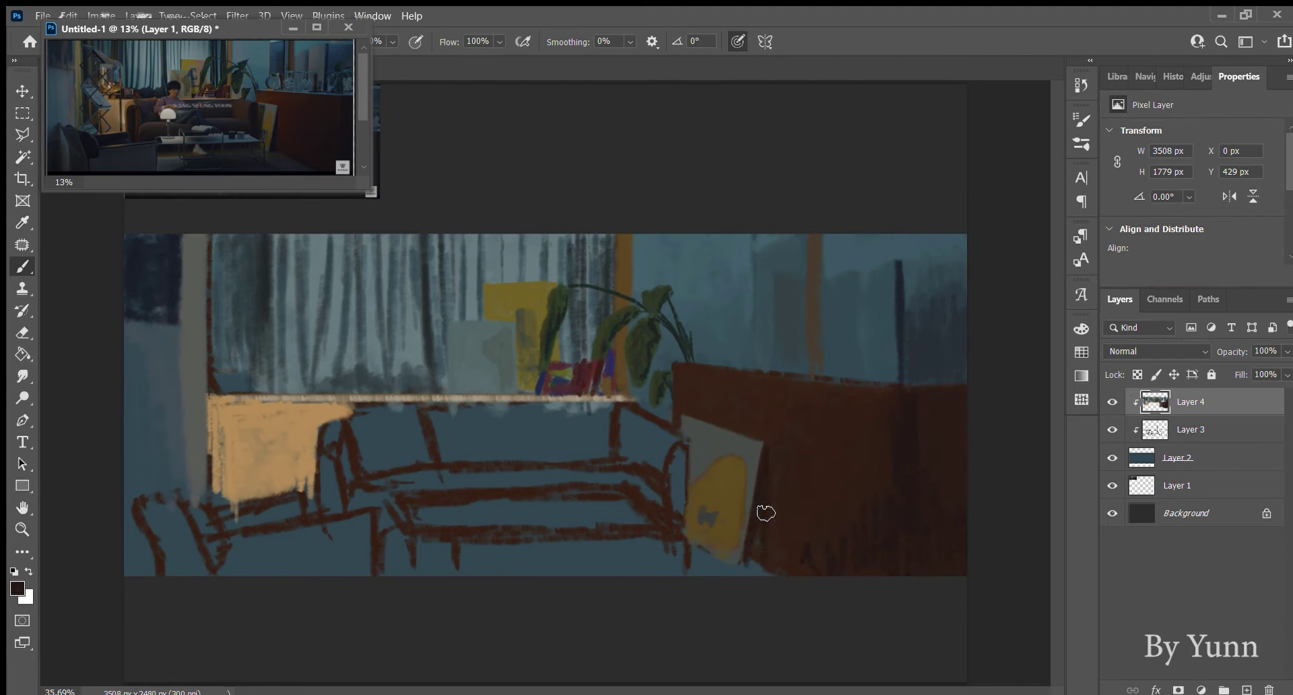
mouse_move(759, 560)
left_mouse_down()
mouse_move(814, 580)
mouse_move(759, 578)
mouse_move(771, 586)
mouse_move(699, 563)
left_mouse_up()
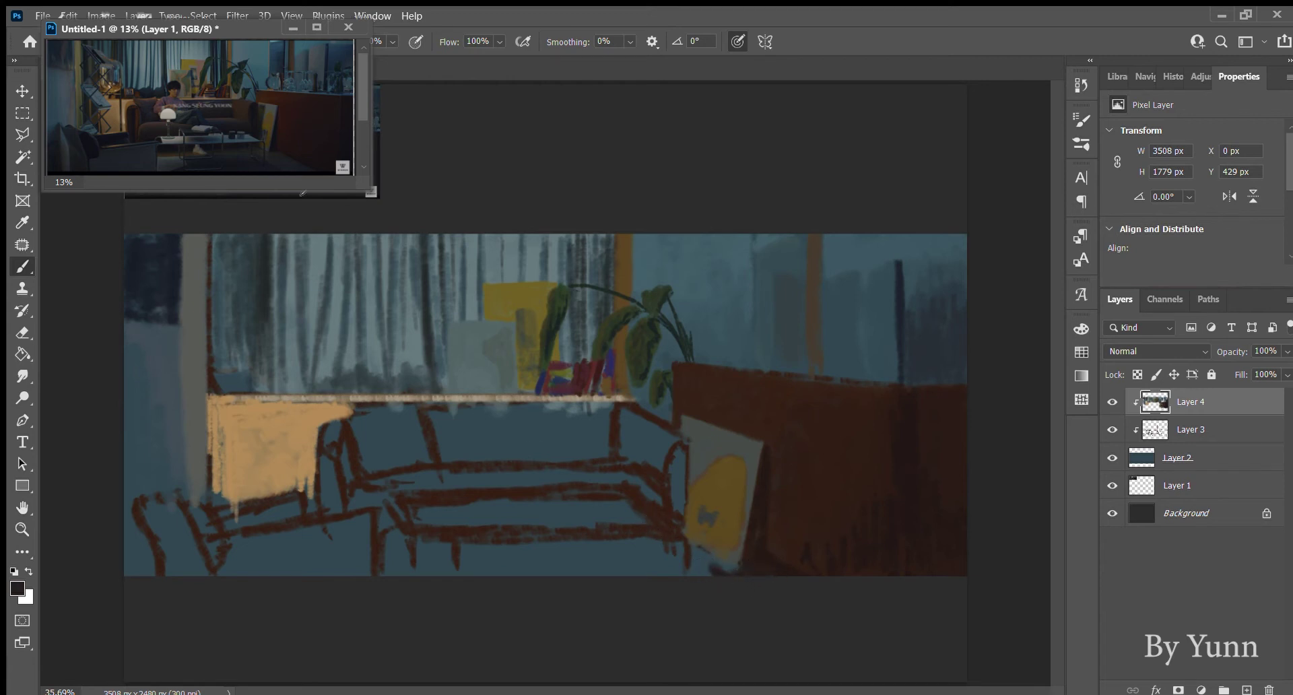
Paint dark blue and light grey bands along the sofa's base.
mouse_move(693, 563)
left_mouse_down()
mouse_move(739, 583)
mouse_move(693, 566)
mouse_move(693, 589)
mouse_move(642, 567)
mouse_move(613, 573)
left_mouse_up()
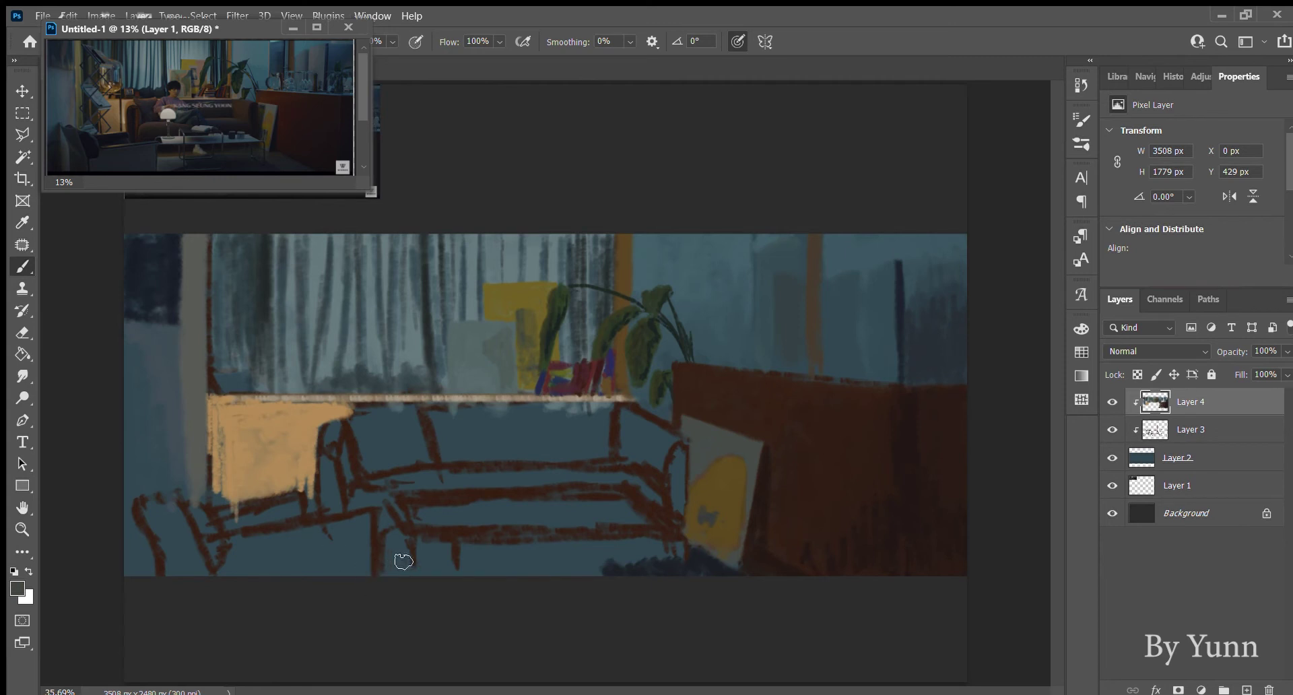
mouse_move(390, 572)
left_mouse_down()
mouse_move(393, 549)
mouse_move(435, 557)
mouse_move(462, 587)
mouse_move(546, 552)
mouse_move(537, 566)
mouse_move(612, 571)
mouse_move(645, 553)
left_mouse_up()
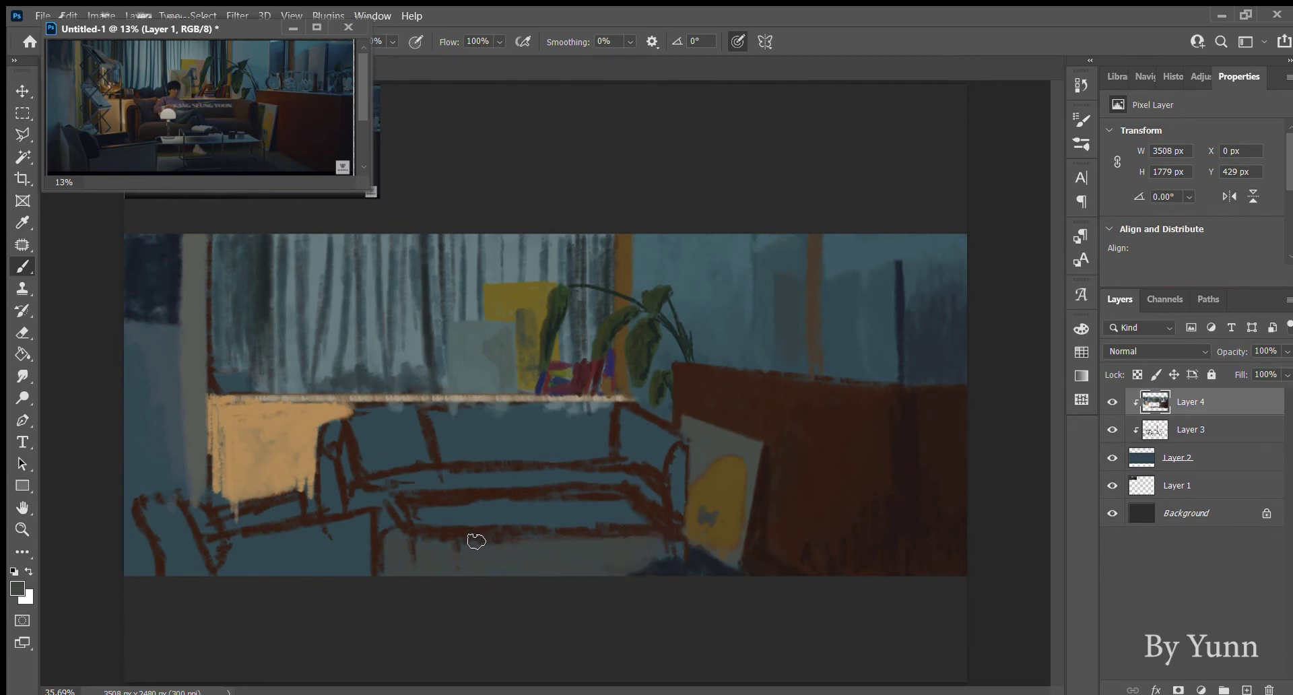
mouse_move(413, 528)
left_mouse_down()
mouse_move(613, 537)
mouse_move(540, 523)
mouse_move(626, 525)
mouse_move(583, 534)
left_mouse_up()
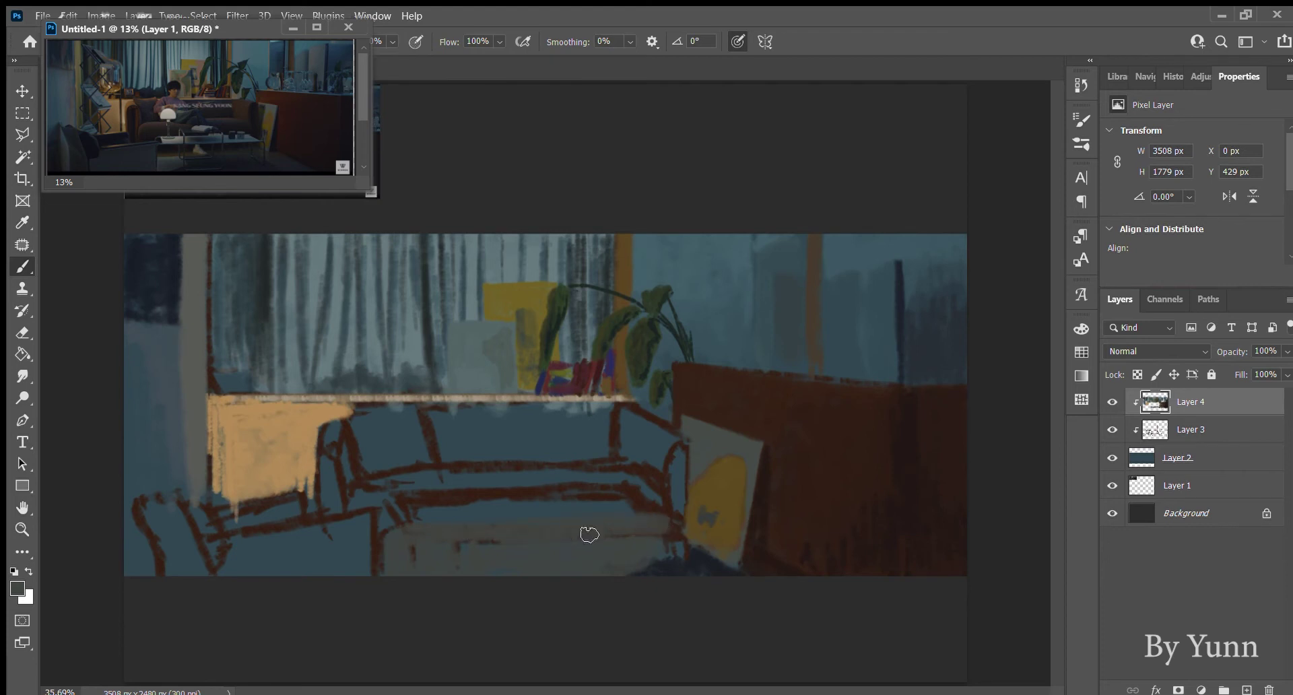
Paint a dark navy rug band under the sofa, undoing one stray stroke.
left_click(669, 565, "alt")
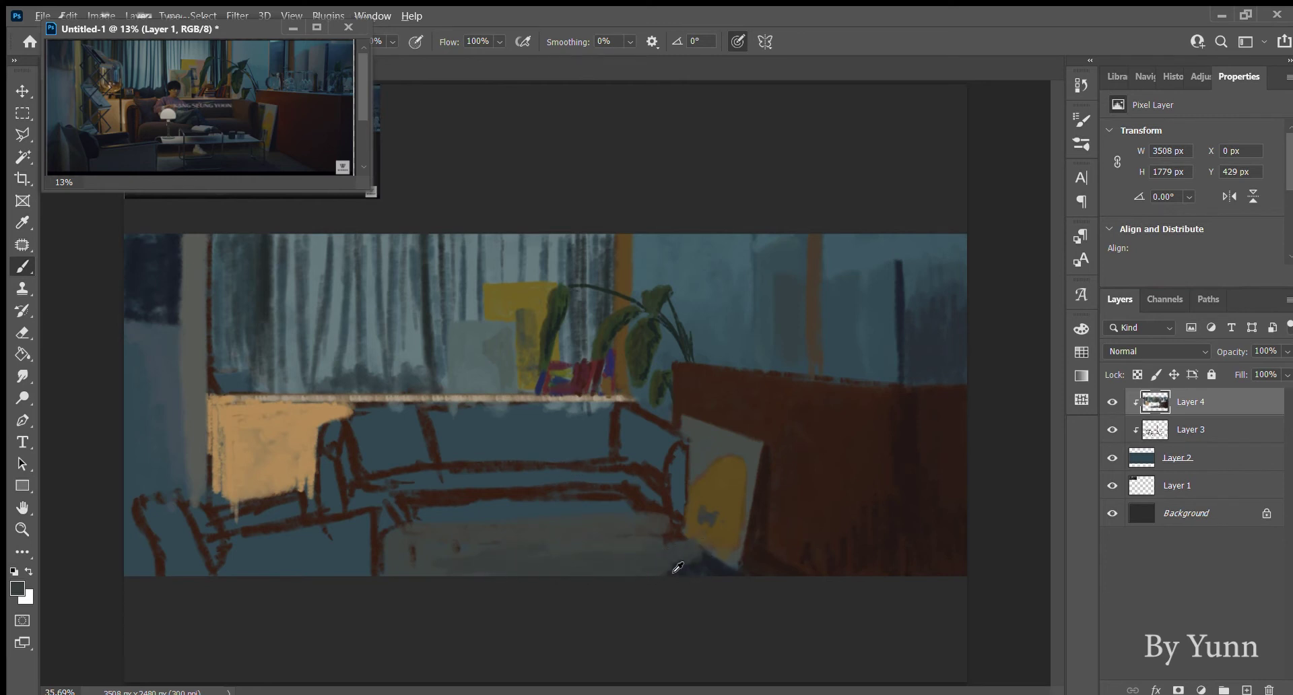
left_click(680, 567, "alt")
mouse_move(653, 561)
left_mouse_down()
mouse_move(638, 577)
mouse_move(687, 566)
mouse_move(612, 583)
mouse_move(632, 571)
mouse_move(491, 577)
mouse_move(638, 556)
mouse_move(422, 573)
mouse_move(572, 559)
left_mouse_up()
left_click(701, 566, "alt")
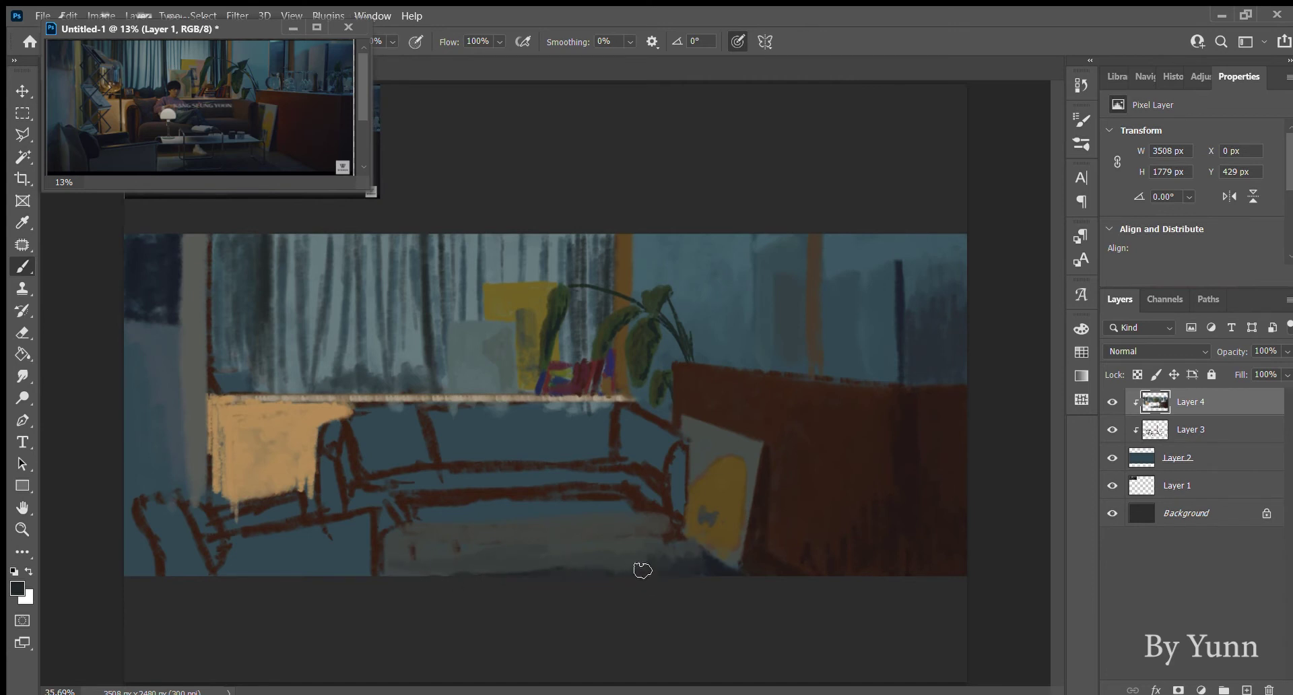
left_click_drag(632, 548, 518, 545)
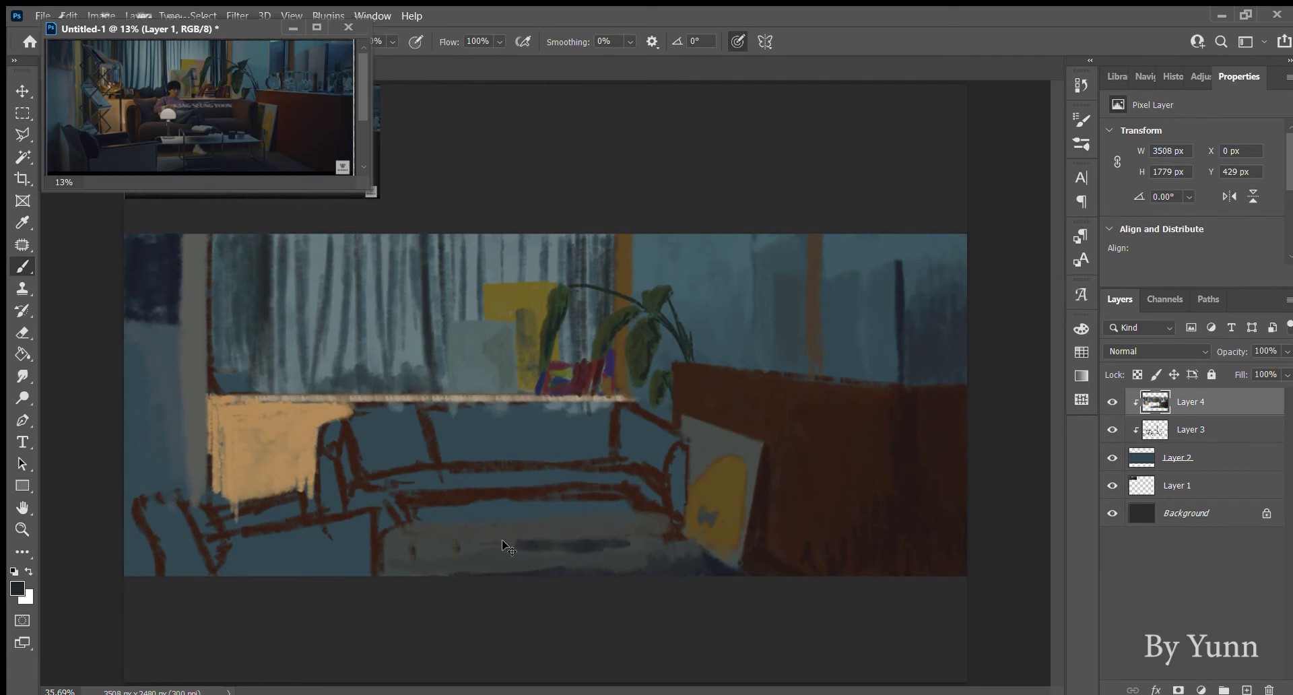
key("ctrl+z")
mouse_move(444, 560)
left_mouse_down()
mouse_move(485, 560)
mouse_move(474, 572)
mouse_move(502, 557)
mouse_move(532, 575)
mouse_move(548, 572)
mouse_move(491, 549)
mouse_move(620, 539)
mouse_move(667, 557)
mouse_move(563, 563)
mouse_move(698, 556)
mouse_move(676, 542)
mouse_move(703, 586)
left_mouse_up()
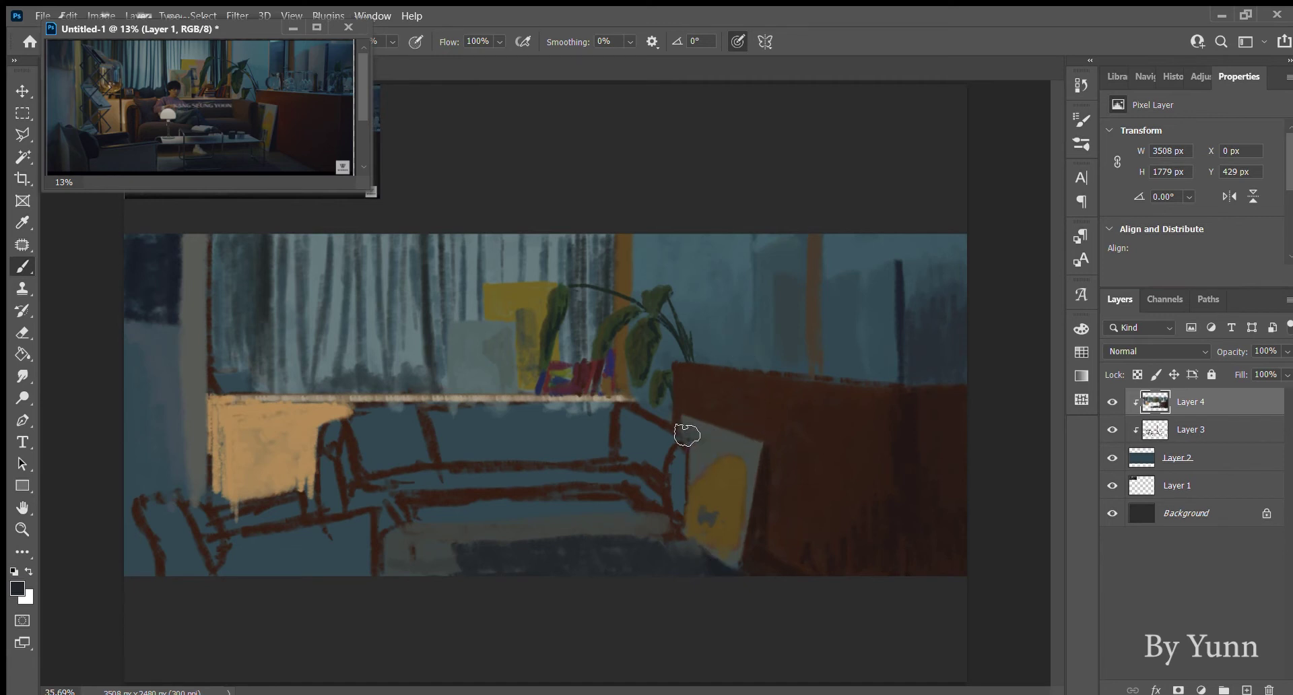
Round the yellow shape's left edge and cover the red-brown diagonal with blue-grey.
left_click_drag(684, 435, 701, 442)
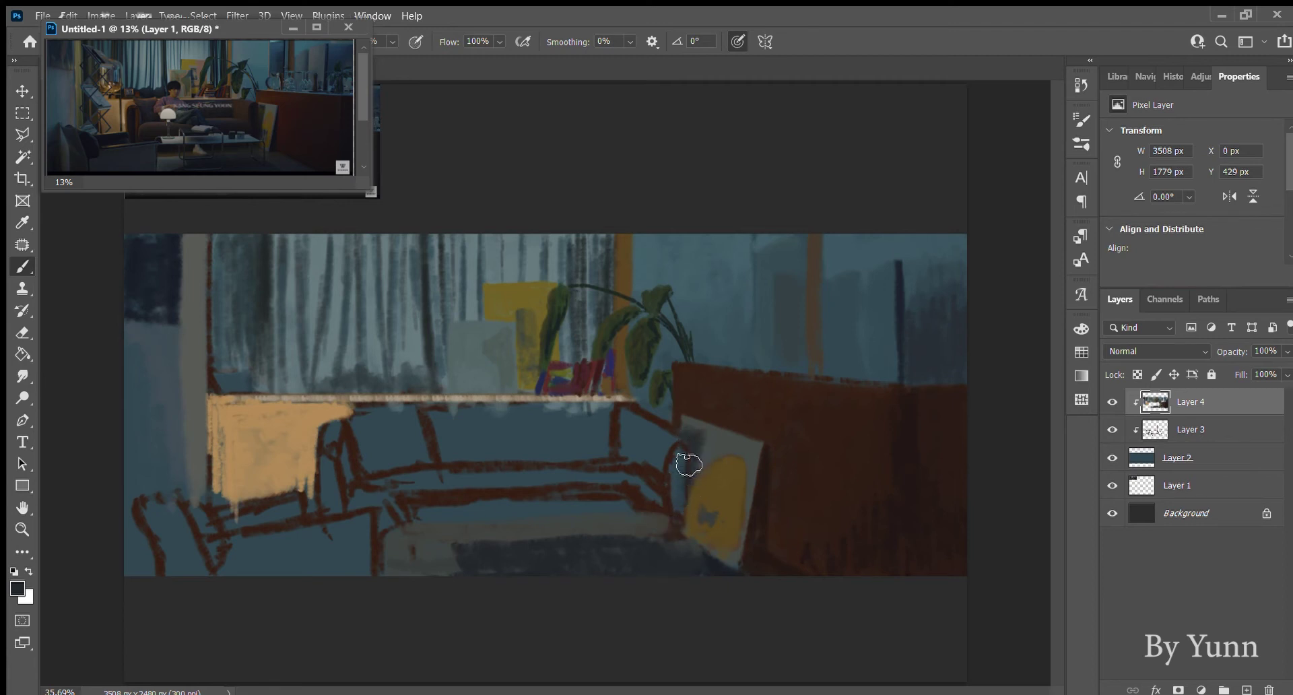
left_click_drag(704, 475, 697, 483)
mouse_move(637, 433)
left_mouse_down()
mouse_move(629, 427)
mouse_move(627, 453)
mouse_move(629, 419)
mouse_move(652, 459)
mouse_move(664, 430)
mouse_move(670, 456)
mouse_move(663, 426)
mouse_move(635, 411)
mouse_move(675, 434)
left_mouse_up()
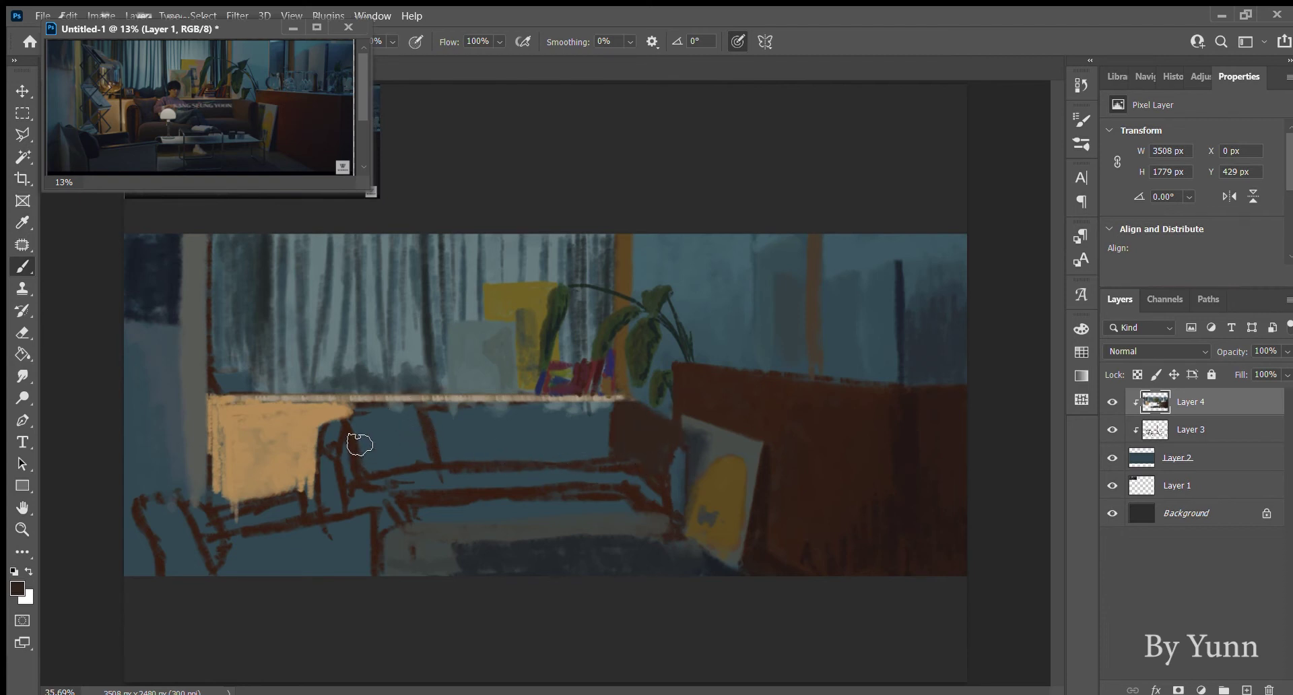
Cover the sofa's back and both arms in dark red-brown over the blue.
mouse_move(335, 438)
left_mouse_down()
mouse_move(337, 427)
mouse_move(355, 443)
mouse_move(381, 497)
mouse_move(361, 514)
mouse_move(379, 490)
mouse_move(438, 470)
mouse_move(413, 476)
mouse_move(650, 465)
left_mouse_up()
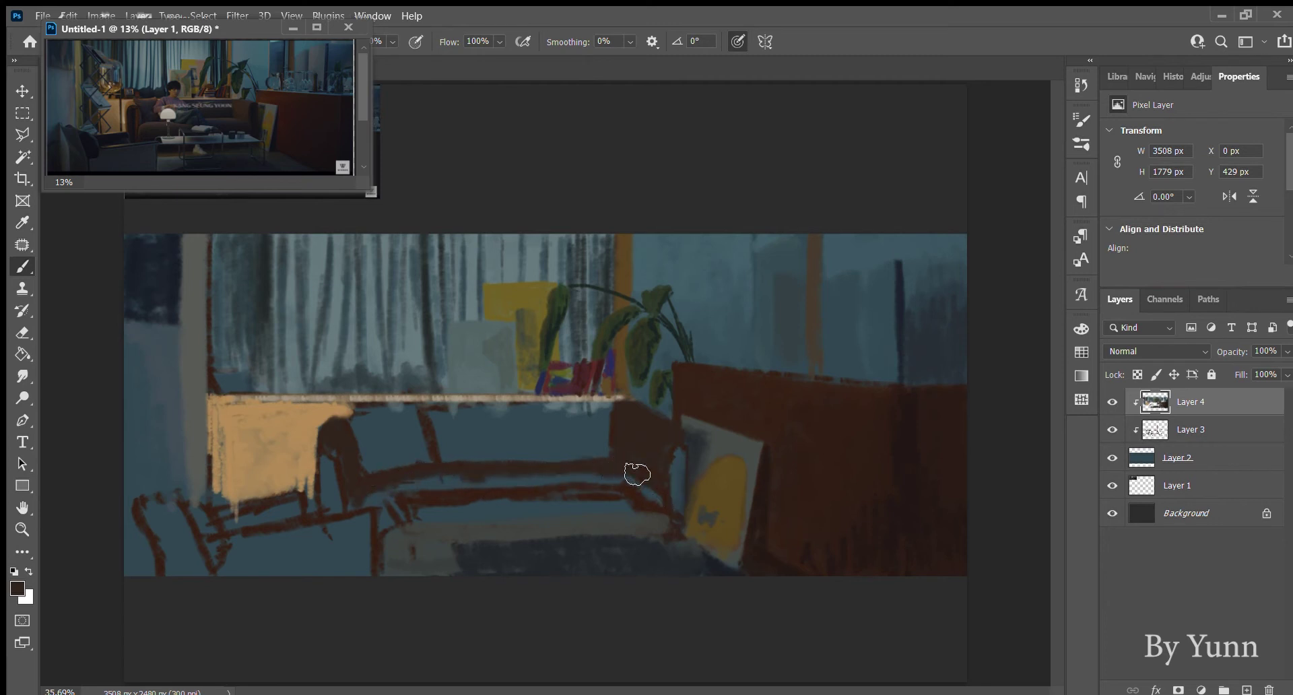
mouse_move(606, 413)
left_mouse_down()
mouse_move(601, 453)
mouse_move(580, 424)
left_mouse_up()
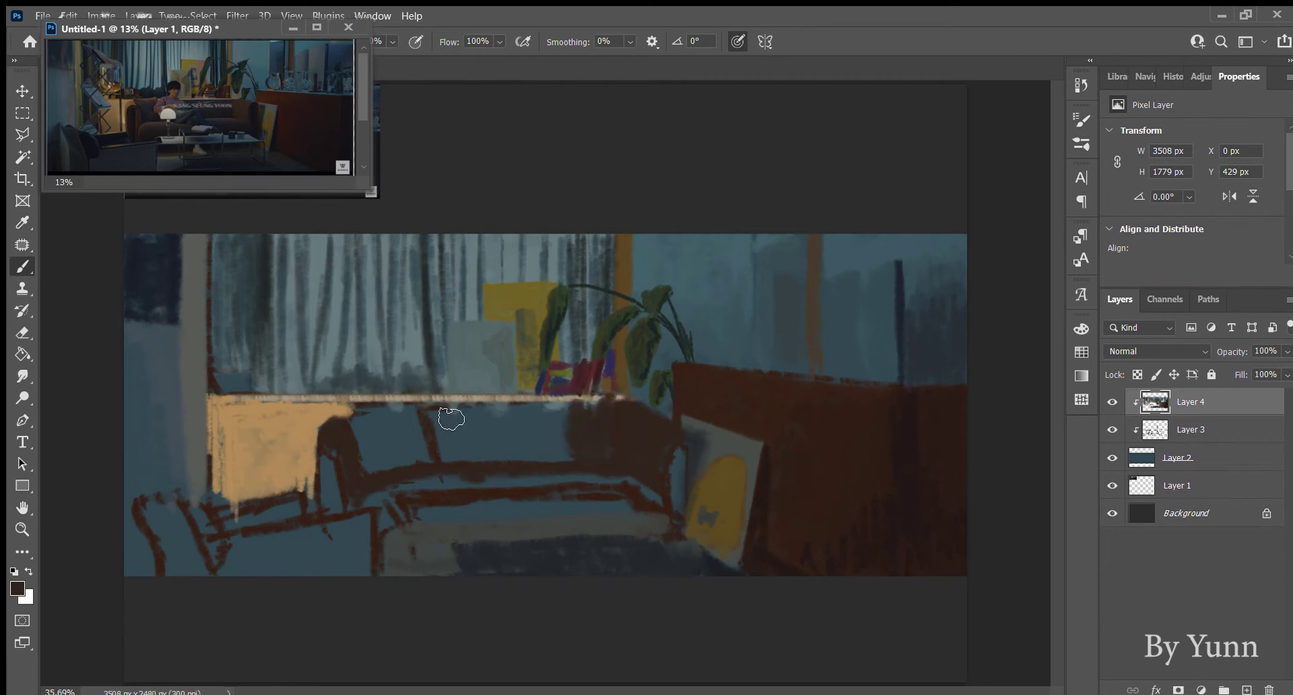
left_click_drag(443, 419, 568, 412)
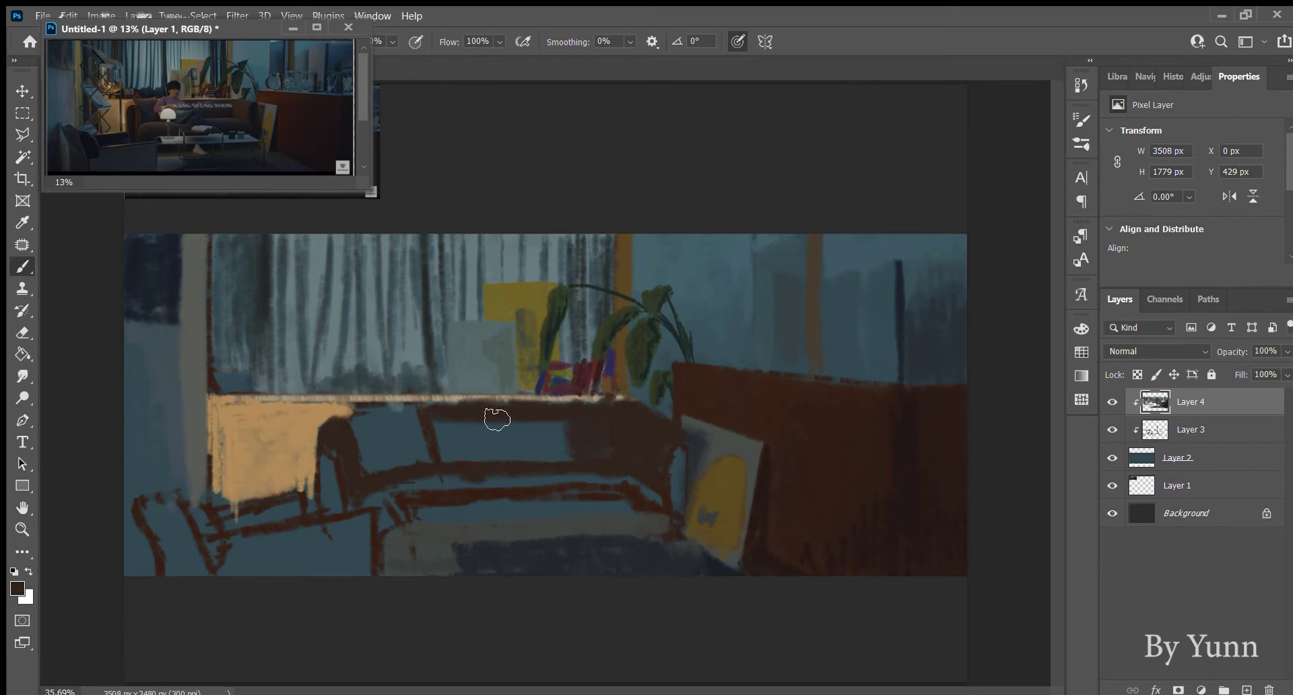
mouse_move(462, 456)
left_mouse_down()
mouse_move(485, 442)
mouse_move(482, 424)
mouse_move(557, 427)
mouse_move(491, 437)
mouse_move(519, 461)
mouse_move(508, 439)
mouse_move(607, 445)
left_mouse_up()
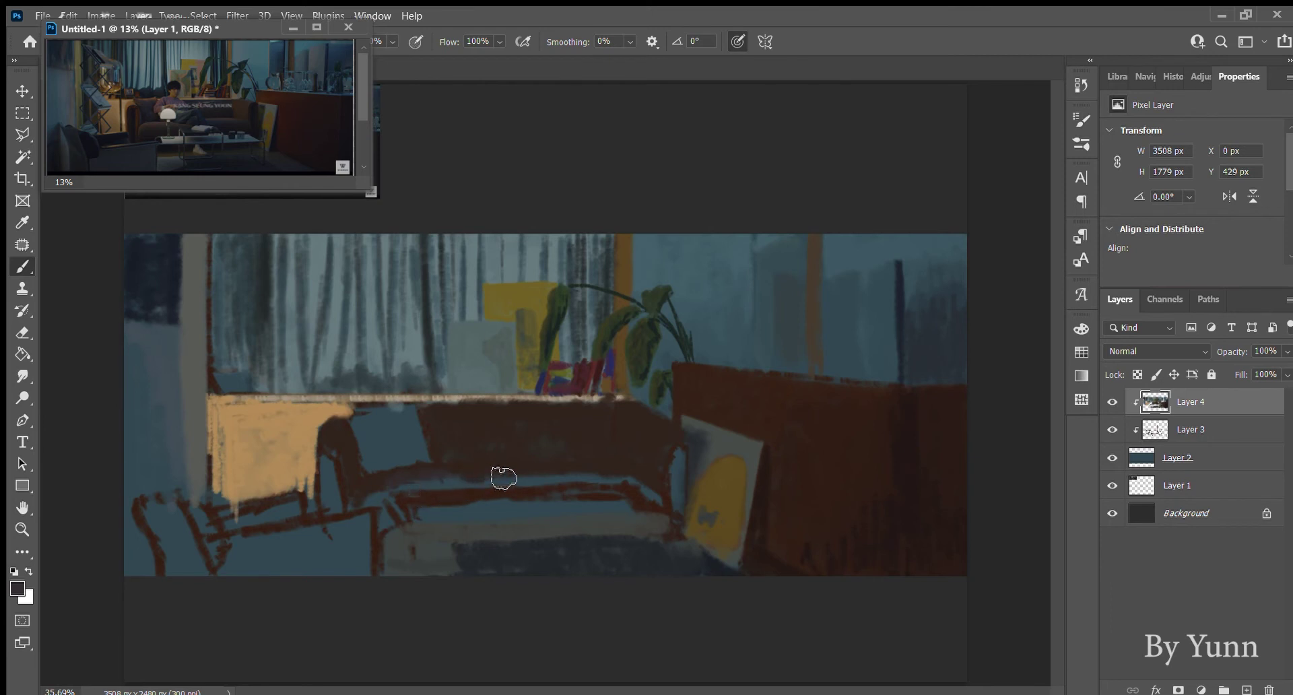
left_click_drag(503, 476, 412, 467)
mouse_move(583, 474)
left_mouse_down()
mouse_move(598, 471)
mouse_move(547, 470)
left_mouse_up()
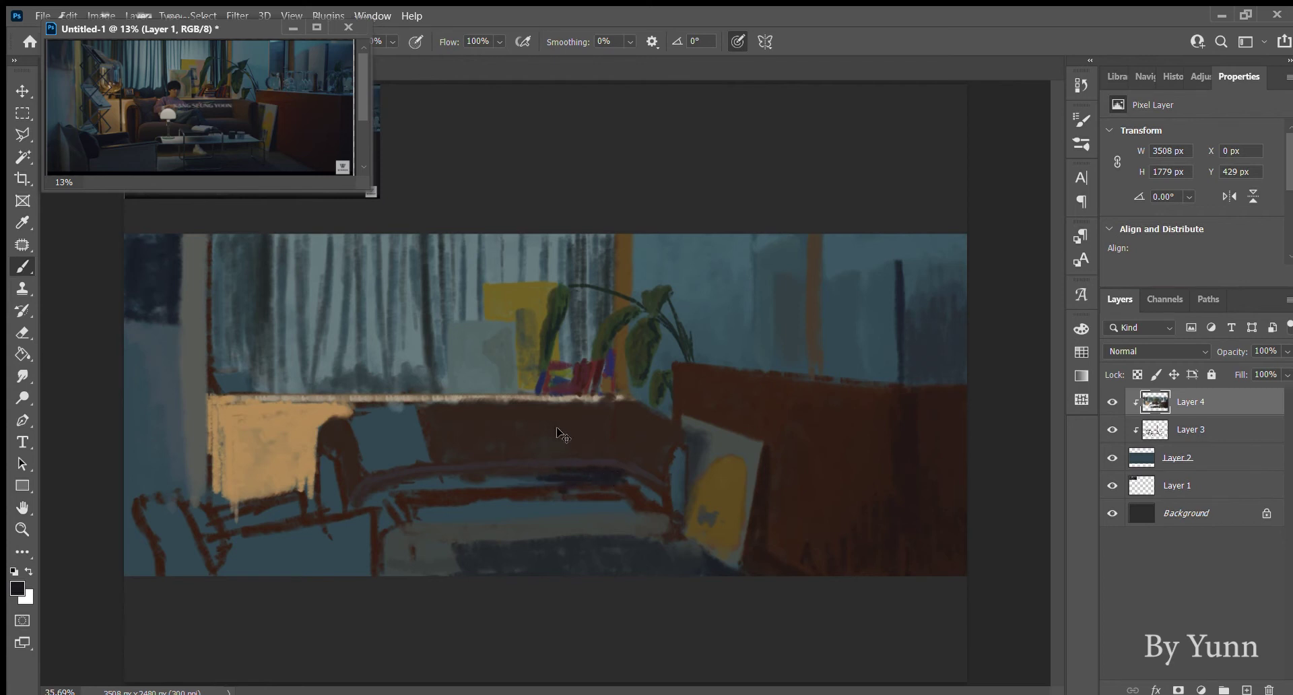
Remove the last sofa-back line and shade the left arm and right edge in dark navy.
key("ctrl+z")
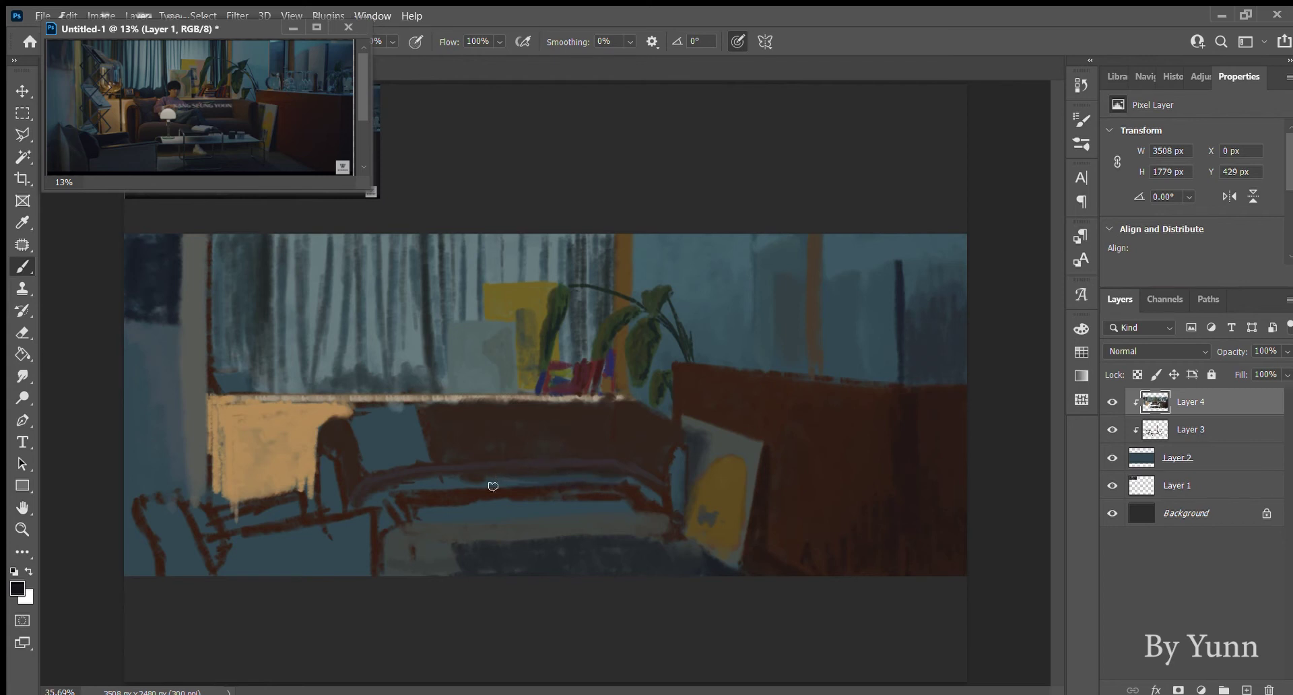
mouse_move(338, 493)
left_mouse_down()
mouse_move(327, 461)
mouse_move(326, 506)
mouse_move(328, 452)
left_mouse_up()
left_click_drag(326, 497, 325, 468)
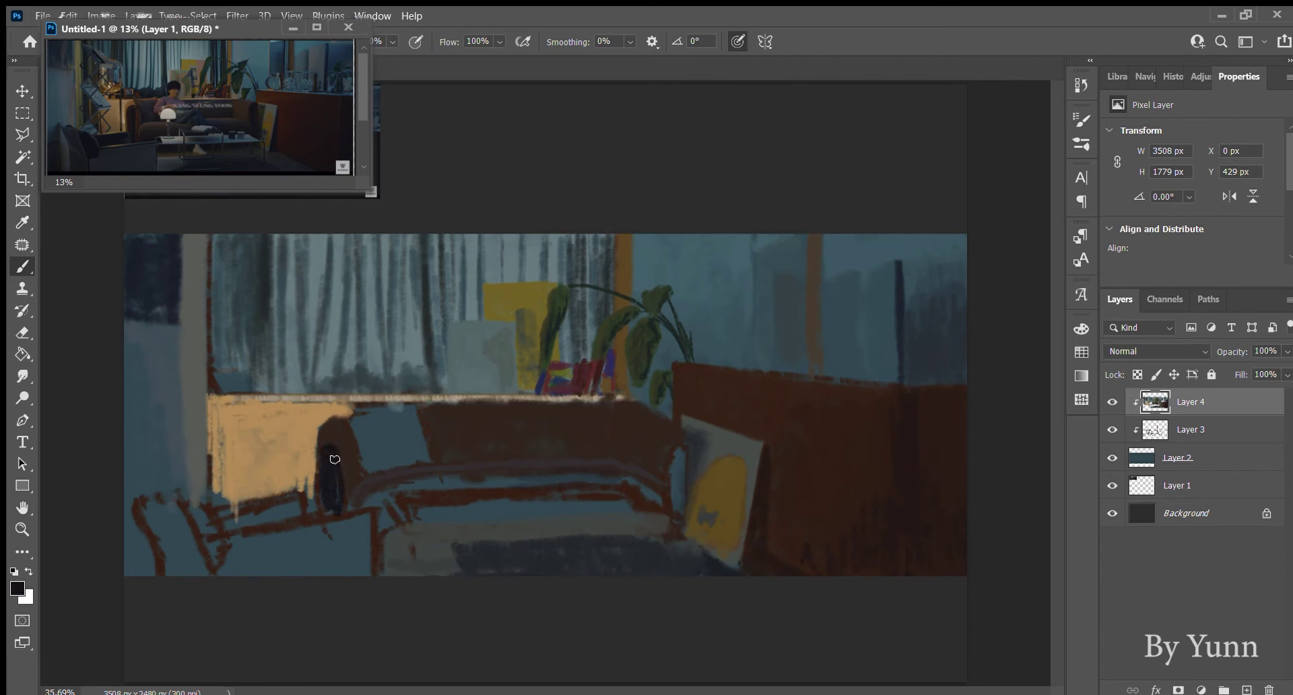
left_click_drag(331, 459, 337, 499)
left_click_drag(673, 445, 666, 506)
left_click_drag(680, 441, 681, 505)
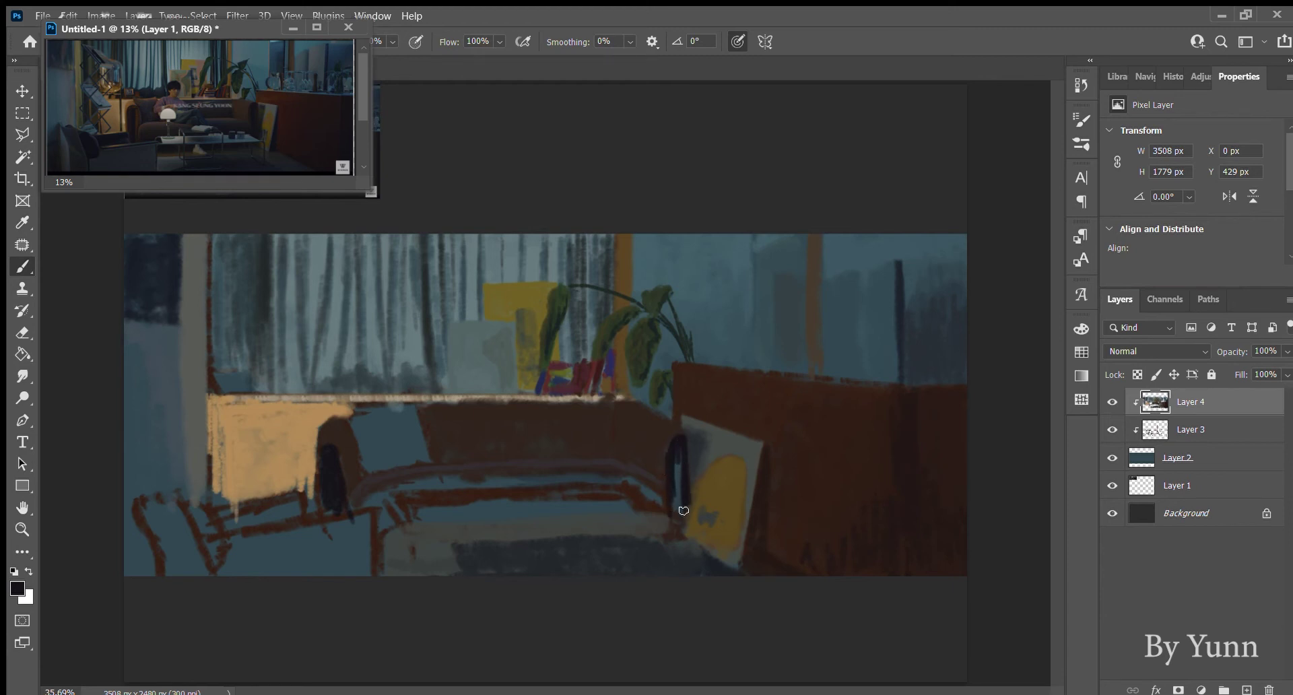
left_click_drag(676, 458, 678, 492)
Draw dark navy lines along the seat, a sofa leg, and straight lines along the base.
left_click_drag(445, 503, 646, 500)
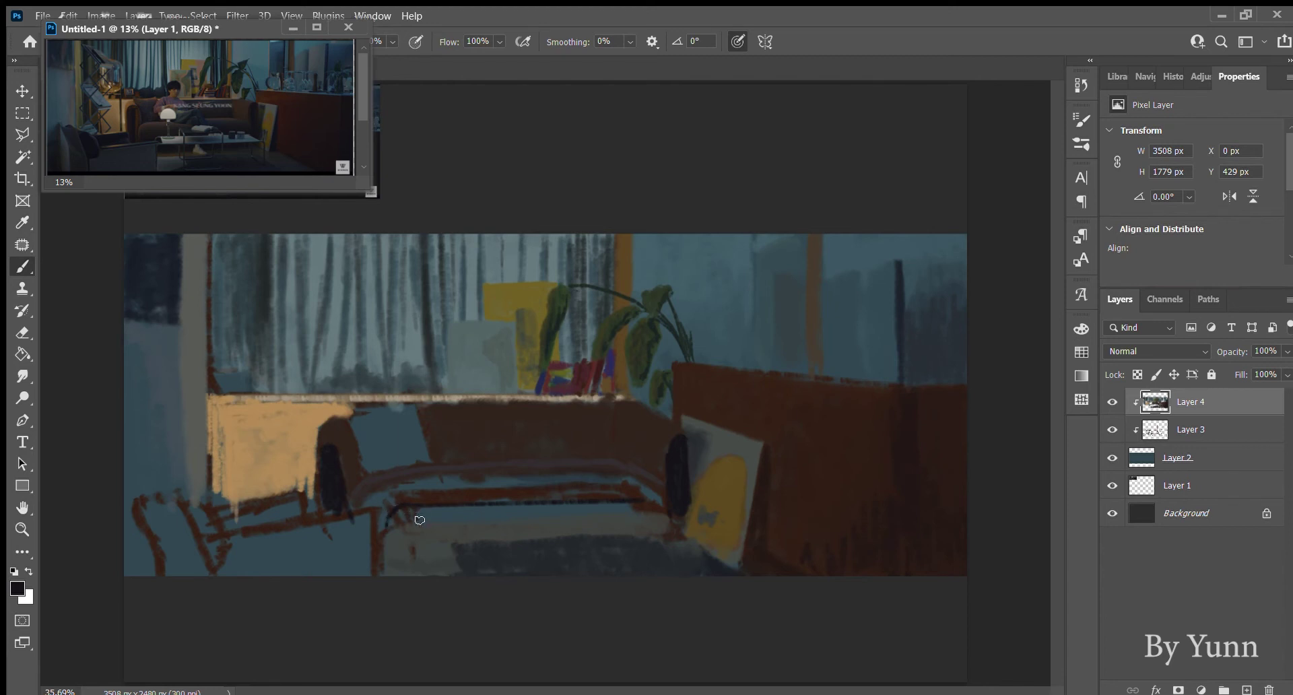
left_click_drag(406, 509, 406, 516)
left_click_drag(380, 505, 384, 572)
left_click_drag(414, 534, 676, 533)
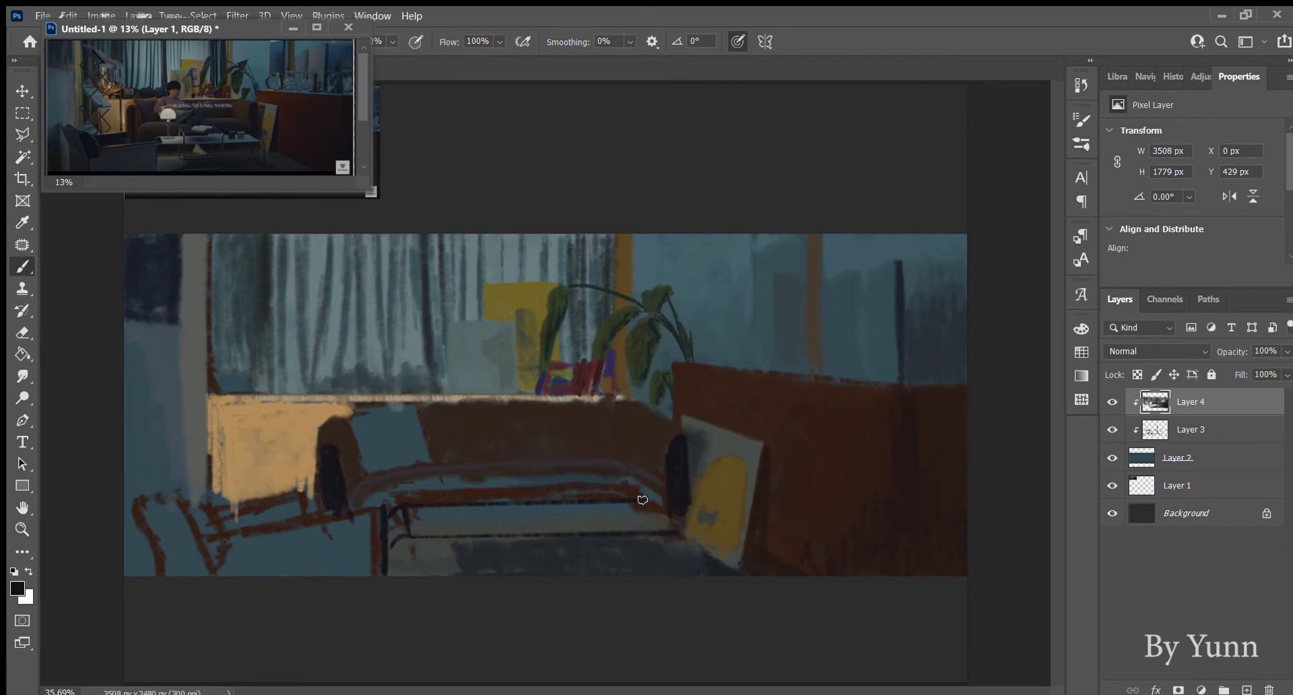
left_click(675, 529, "shift")
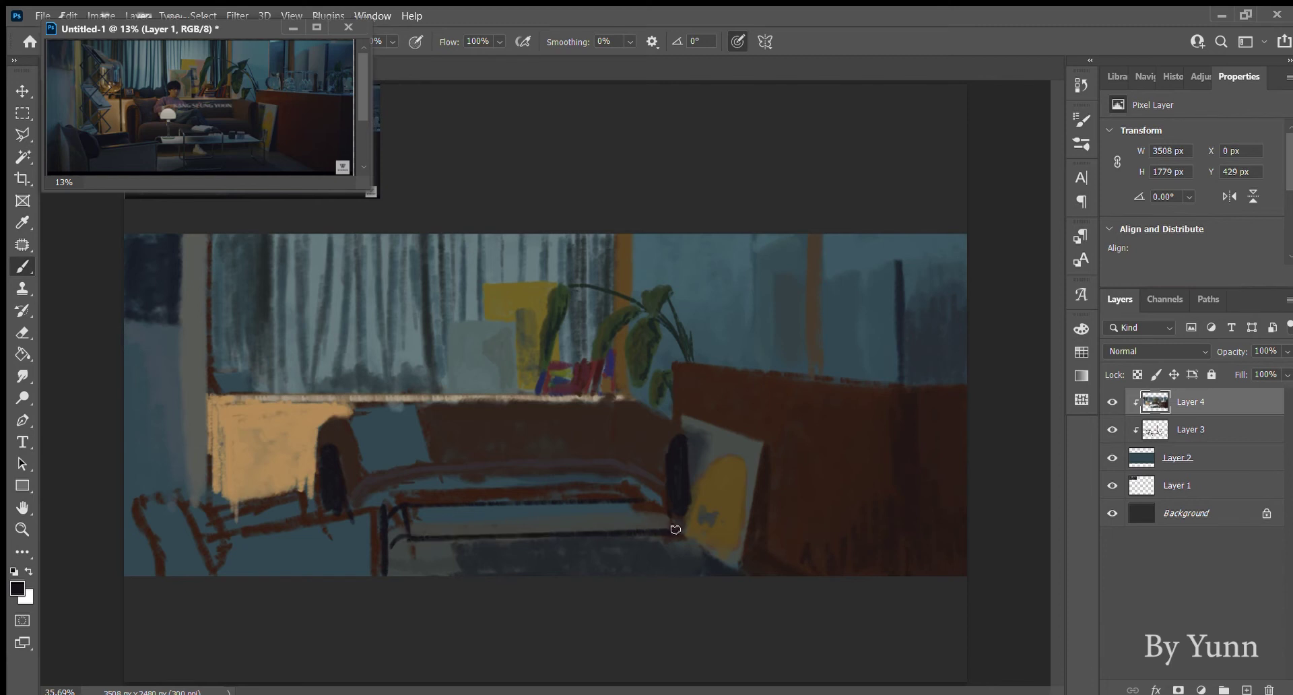
left_click(635, 503, "shift")
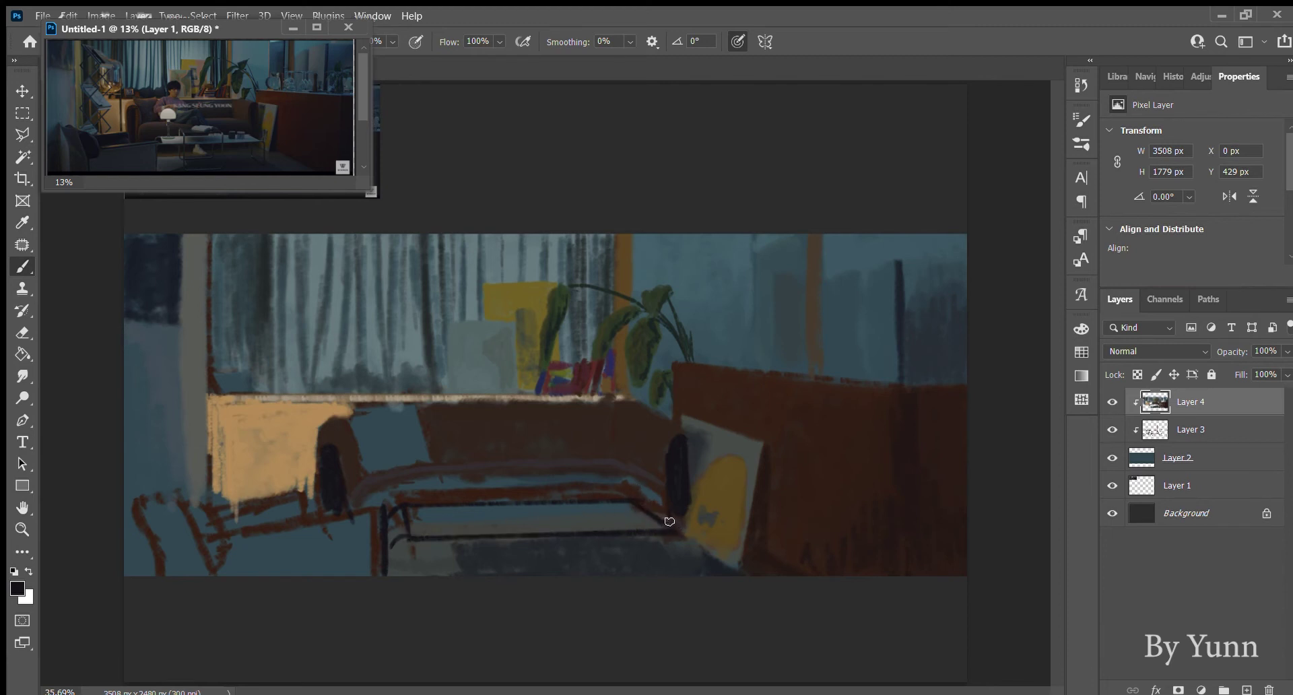
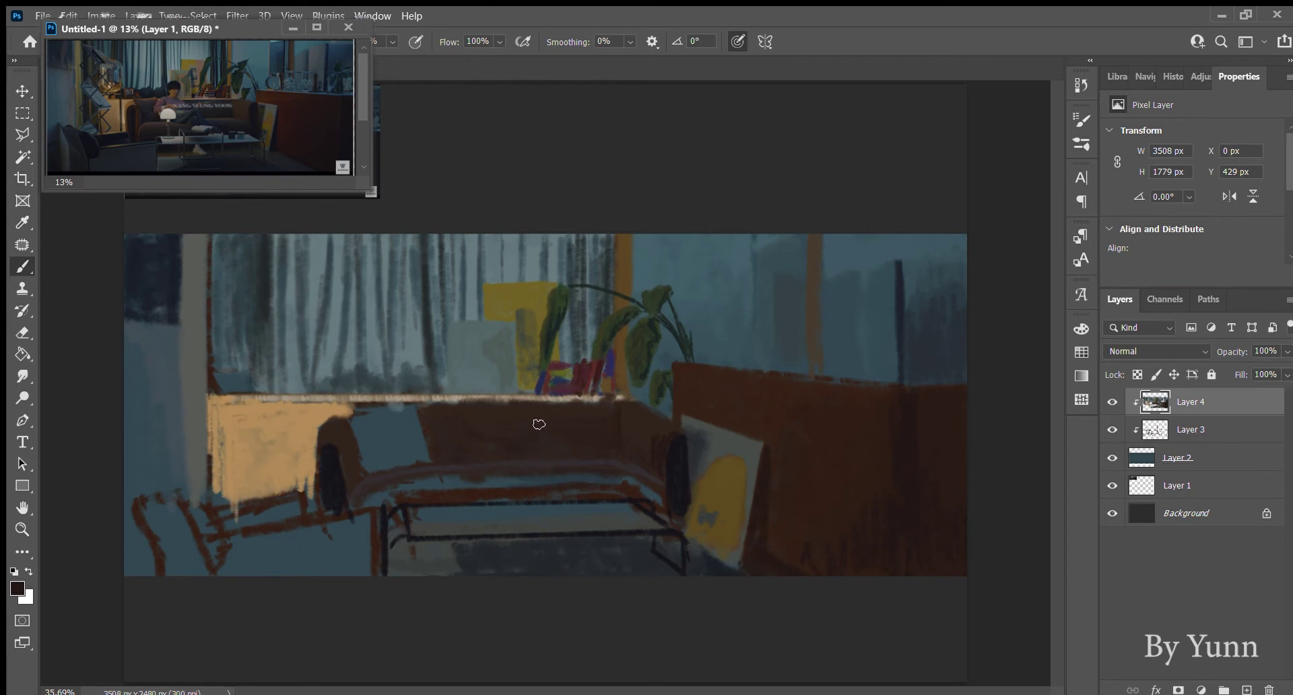
Enlarge the brush and paint brown over the dark blob on the left armrest and cushion top.
key("bracketright")
key("bracketright")
mouse_move(340, 453)
left_mouse_down()
mouse_move(330, 428)
mouse_move(351, 495)
mouse_move(344, 439)
left_mouse_up()
left_click(301, 445, "alt")
left_click(328, 433, "alt")
left_click_drag(332, 425, 330, 443)
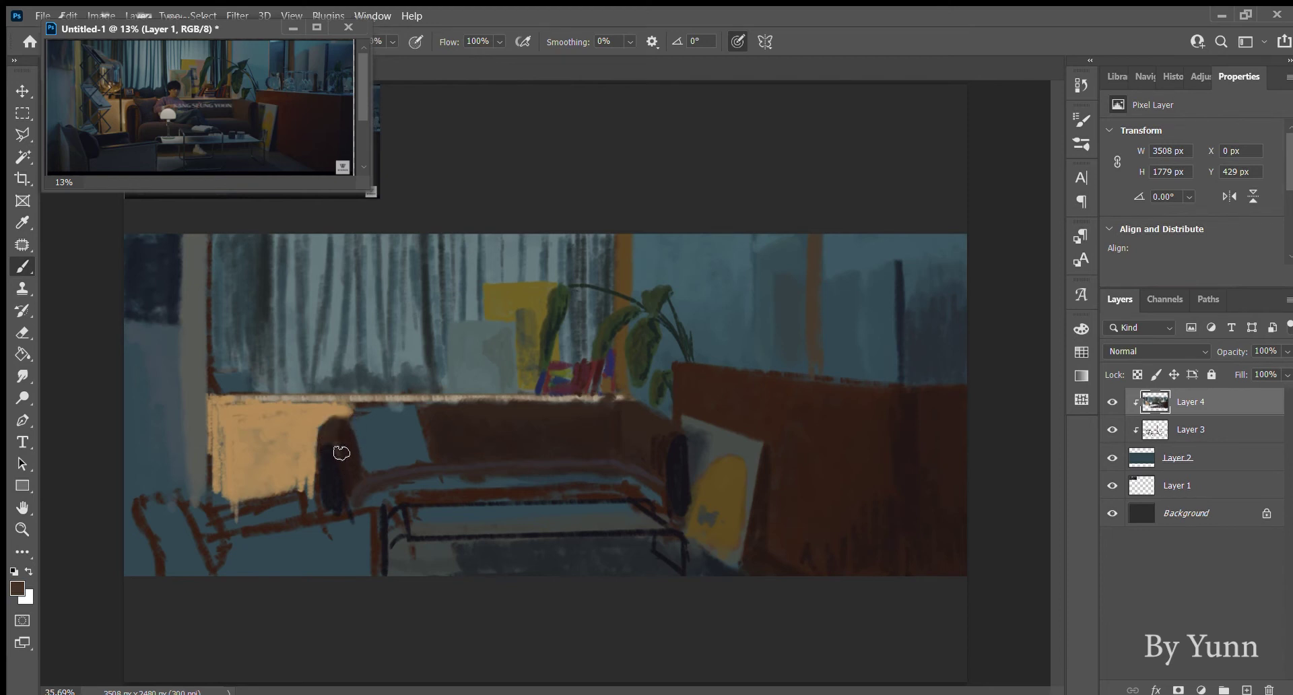
Outline the cushion edges in brown, thicken the seat-back band, and darken the armrest curve.
left_click_drag(337, 444, 344, 505)
left_click_drag(321, 448, 313, 507)
mouse_move(340, 433)
left_mouse_down()
mouse_move(359, 481)
mouse_move(375, 467)
left_mouse_up()
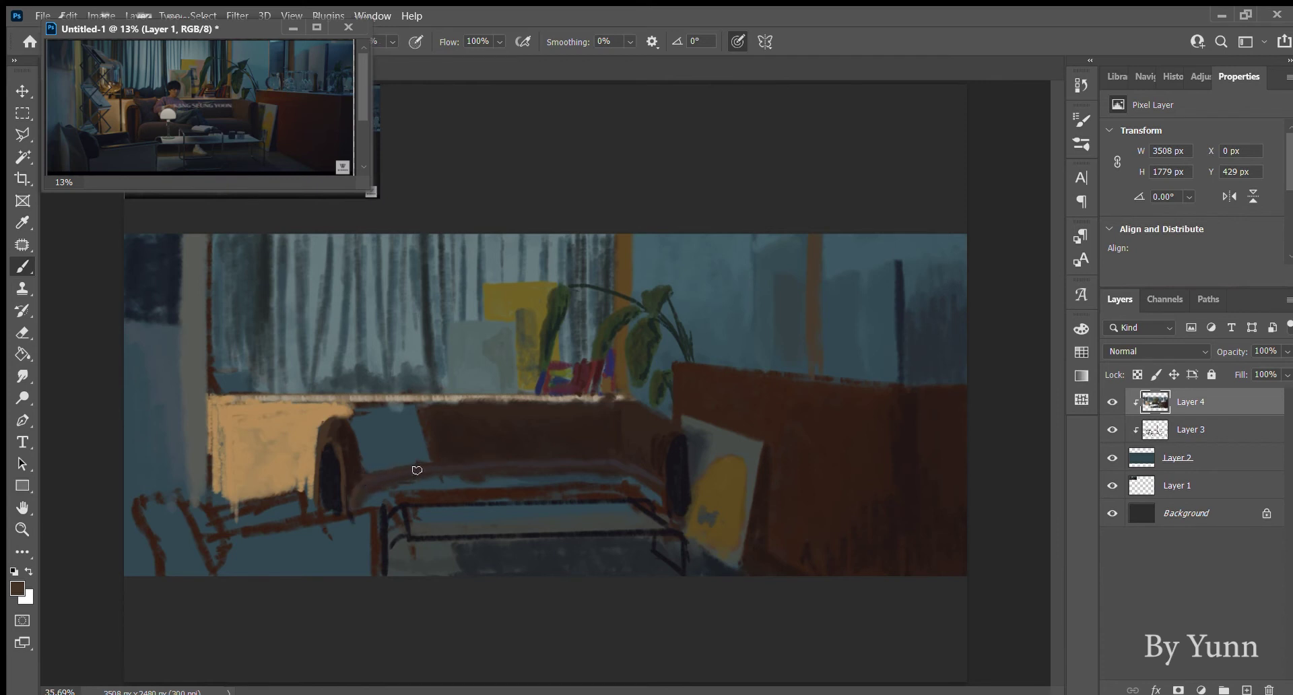
left_click_drag(418, 471, 543, 460)
left_click(356, 463, "alt")
mouse_move(367, 501)
left_mouse_down()
mouse_move(397, 482)
mouse_move(626, 491)
mouse_move(398, 488)
mouse_move(599, 477)
left_mouse_up()
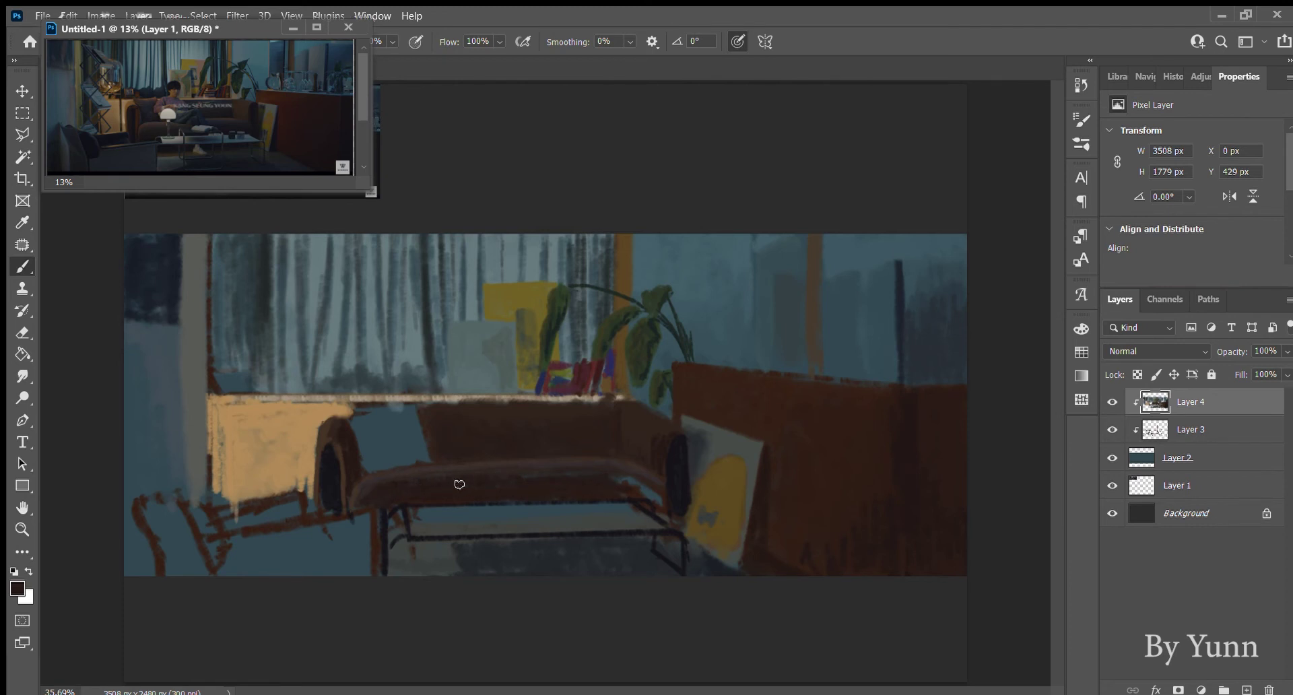
Touch up the seat's front edge, brush sofa browns over the blue gap, and extend the back leftward.
mouse_move(557, 479)
left_mouse_down()
mouse_move(509, 476)
mouse_move(640, 491)
mouse_move(649, 462)
mouse_move(640, 493)
mouse_move(658, 511)
left_mouse_up()
left_click(460, 470, "alt")
left_click(558, 494, "alt")
mouse_move(370, 458)
left_mouse_down()
mouse_move(358, 433)
mouse_move(410, 460)
mouse_move(364, 441)
mouse_move(367, 452)
mouse_move(430, 452)
left_mouse_up()
left_click(471, 425, "alt")
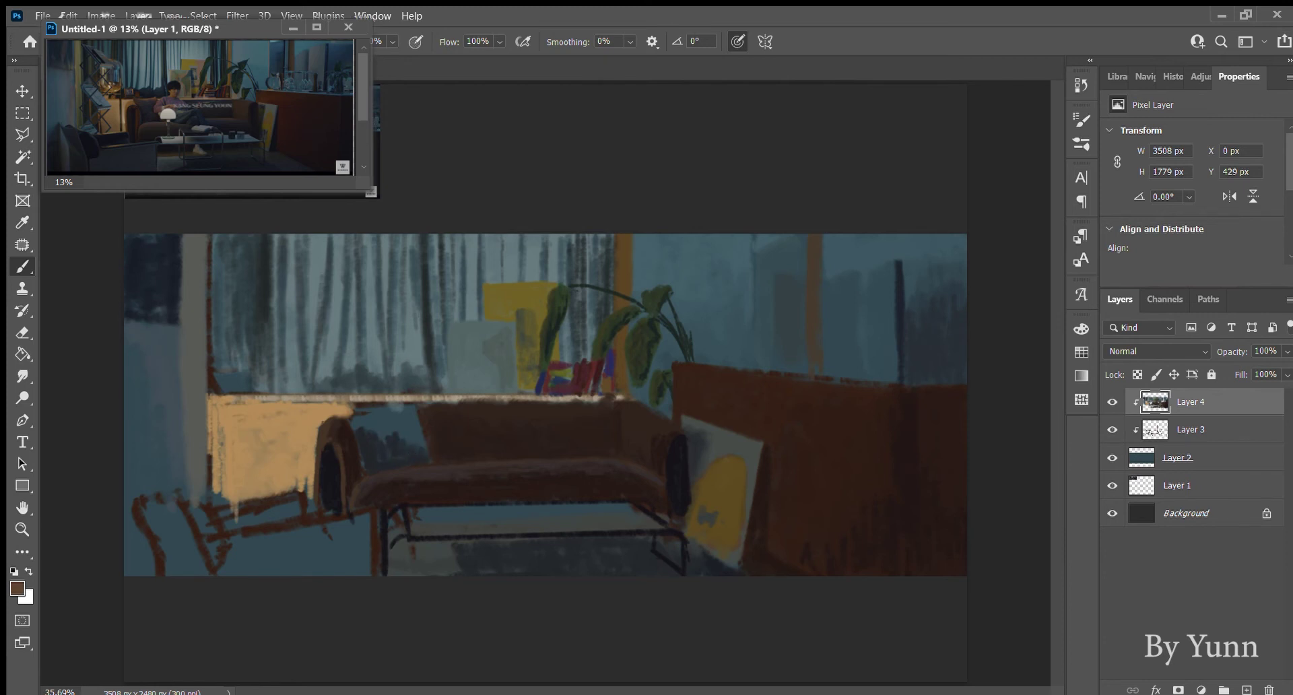
mouse_move(411, 403)
left_mouse_down()
mouse_move(353, 411)
mouse_move(386, 404)
left_mouse_up()
left_click_drag(347, 409, 357, 410)
Sample near-black and brown sofa tones and darken the sofa's light top edge.
left_click(407, 444, "alt")
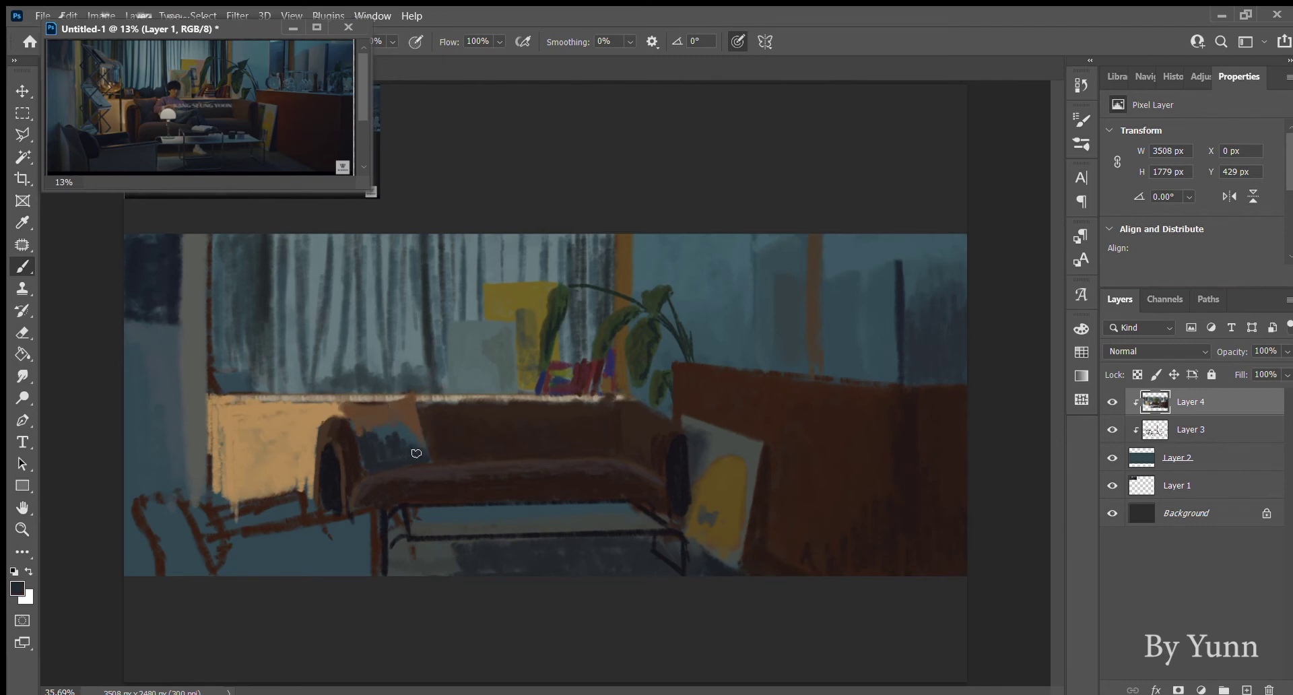
left_click(413, 431, "alt")
left_click(415, 426, "alt")
left_click(364, 451, "alt")
left_click(364, 433, "alt")
left_click(368, 455, "alt")
left_click(416, 447, "alt")
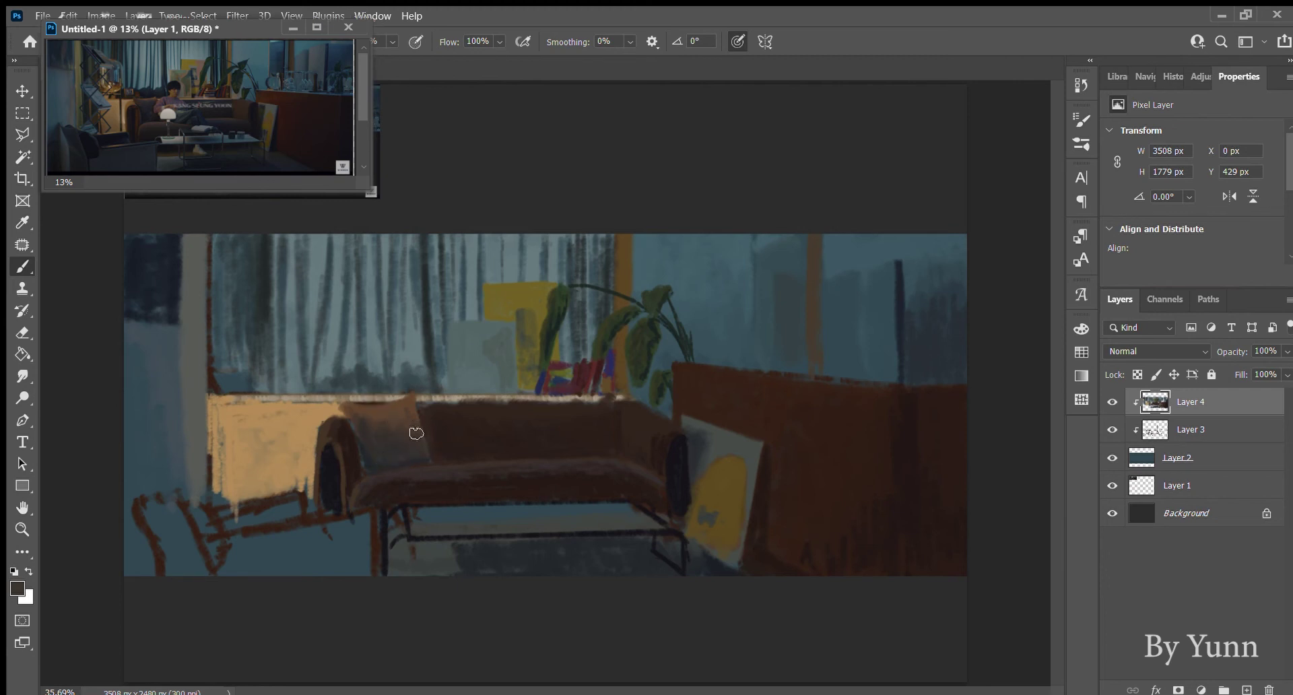
left_click(395, 420, "alt")
left_click(430, 415, "alt")
left_click(432, 418, "alt")
left_click_drag(555, 404, 593, 400)
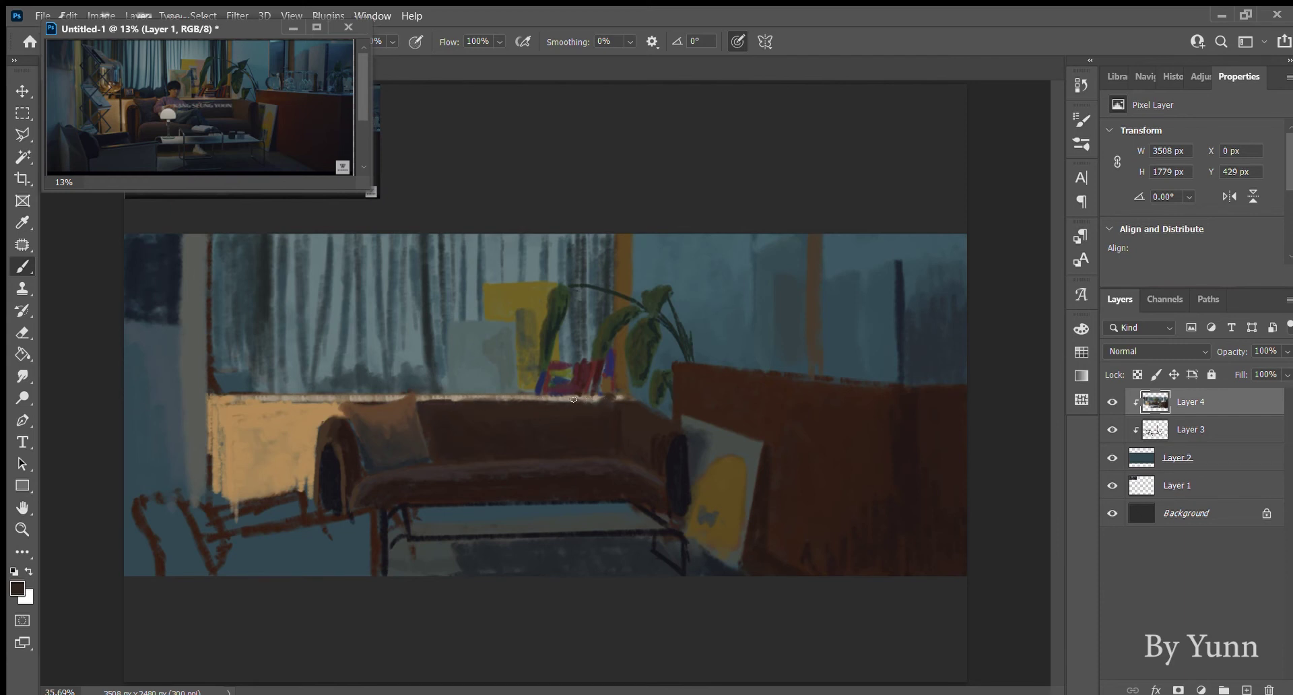
left_click_drag(497, 400, 606, 400)
Brighten the sofa's top edge with light tan and repaint the left cushion's top edge.
left_click(536, 404, "alt")
left_click(532, 401, "alt")
left_click(558, 402, "alt")
left_click_drag(579, 394, 597, 395)
left_click(412, 411, "alt")
left_click(348, 410, "alt")
left_click_drag(337, 396, 351, 403)
Dab a tan highlight sampled from the left panel onto the cushion's top-left corner, then pick a very dark brown.
left_click(311, 412, "alt")
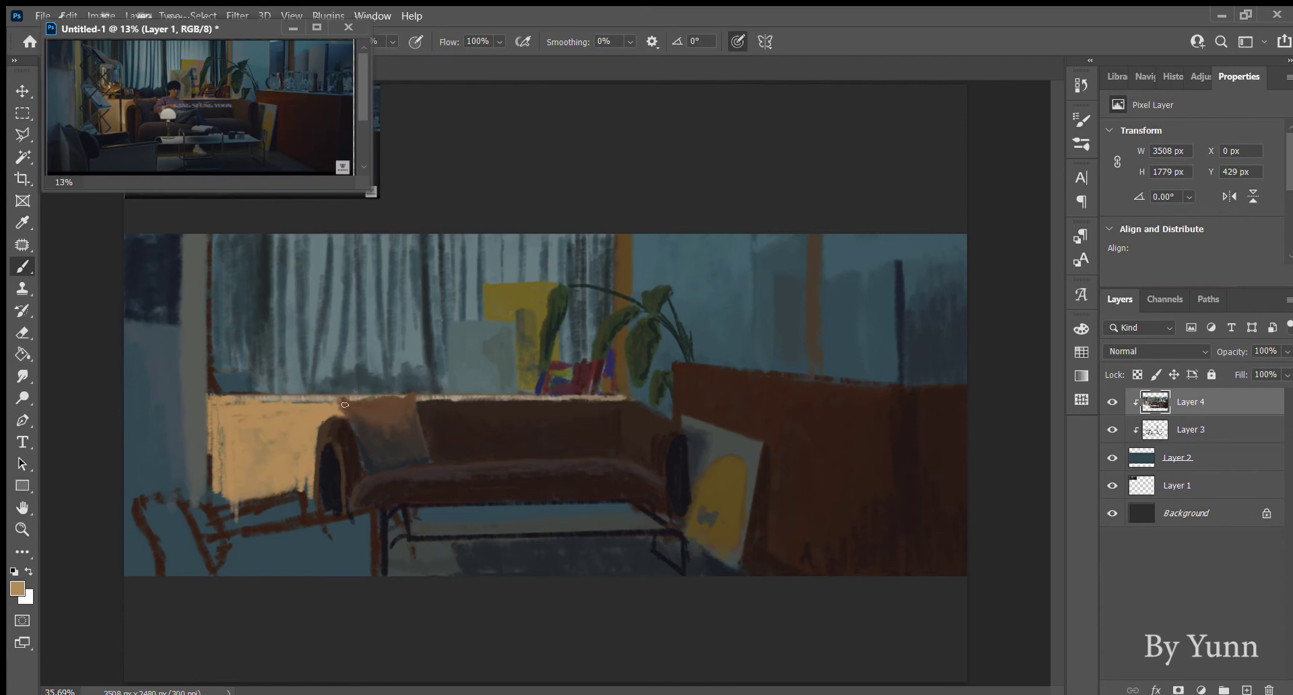
left_click_drag(344, 405, 349, 398)
left_click(377, 436, "alt")
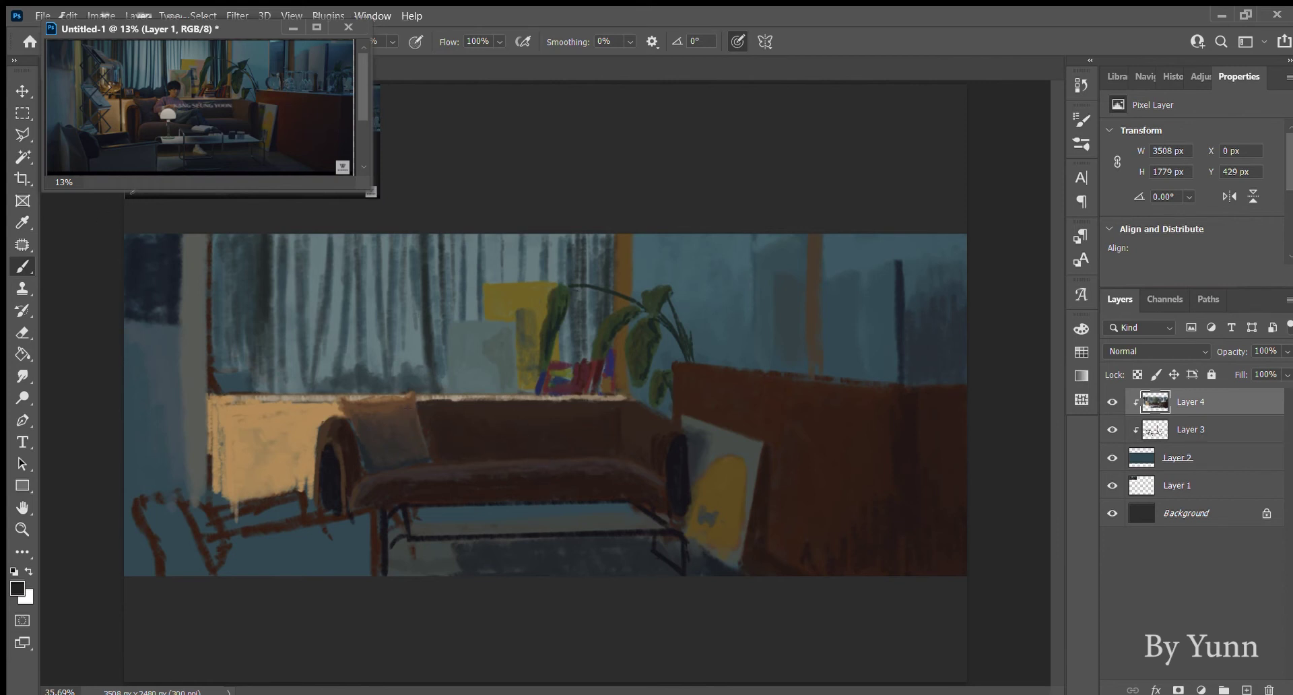
left_click(362, 539)
Paint the sofa's dark front-left leg, the floor beneath it, and a dark navy bottom-left rug patch.
left_click_drag(361, 536, 375, 592)
left_click_drag(372, 524, 340, 569)
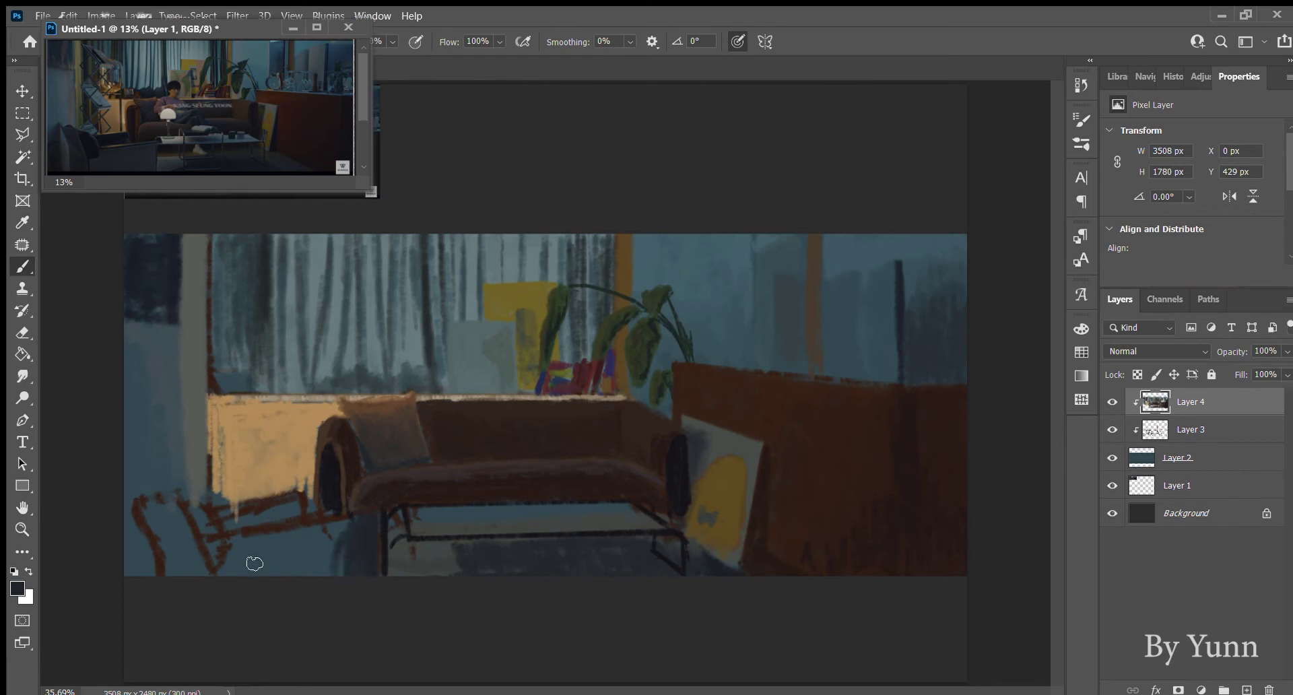
mouse_move(241, 562)
left_mouse_down()
mouse_move(226, 564)
mouse_move(248, 542)
mouse_move(250, 570)
mouse_move(265, 577)
mouse_move(256, 534)
mouse_move(278, 544)
mouse_move(272, 563)
mouse_move(341, 557)
mouse_move(306, 575)
mouse_move(324, 550)
left_mouse_up()
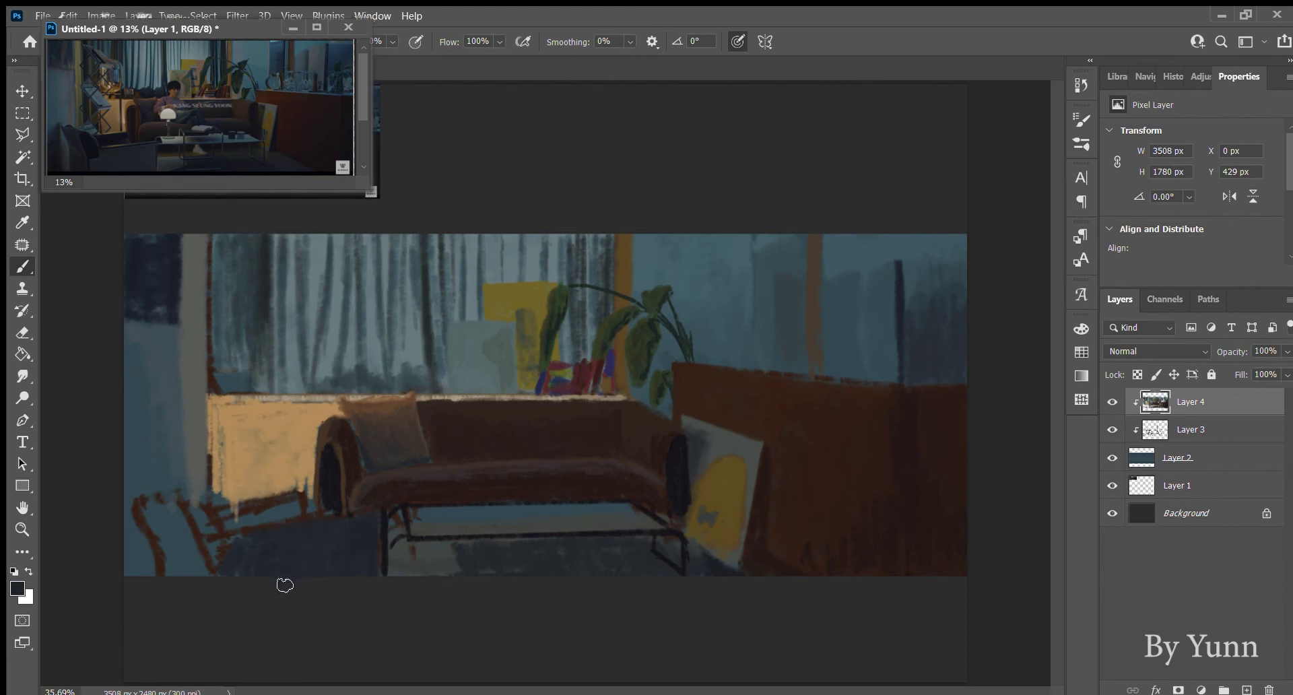
left_click(328, 496, "alt")
left_click(327, 537, "alt")
left_click(330, 494, "alt")
key("ctrl+z")
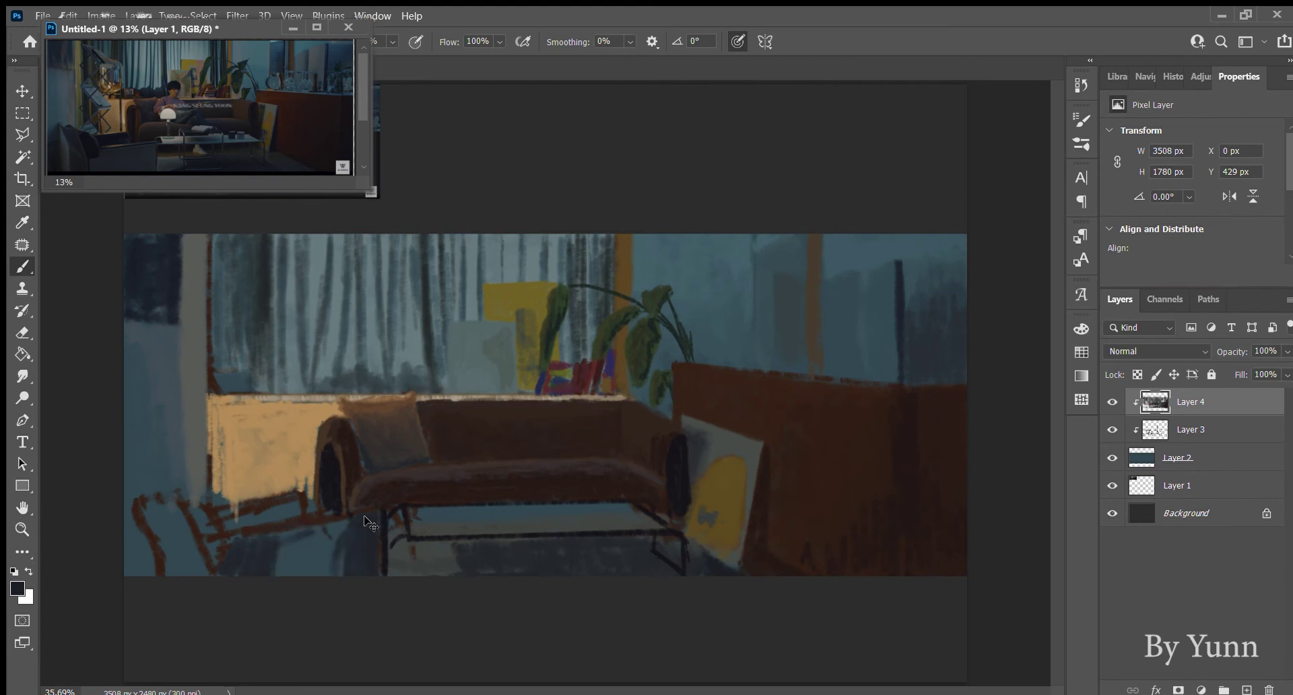
key("ctrl+shift+z")
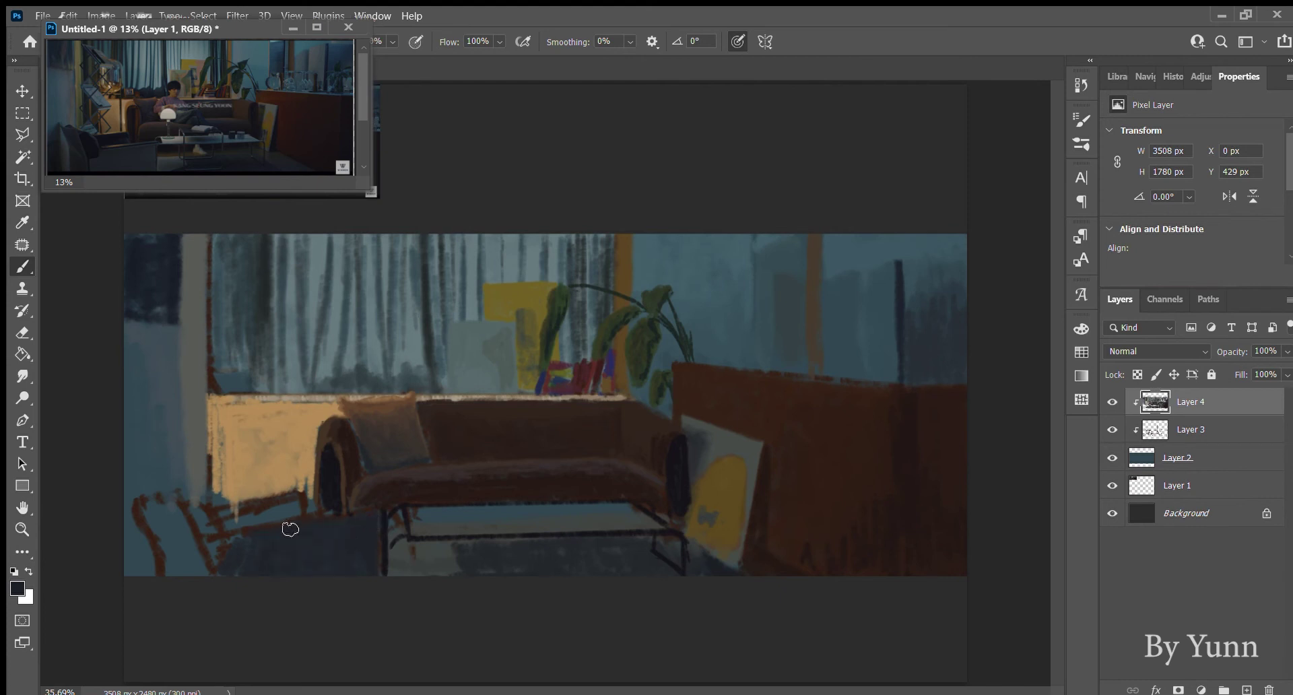
mouse_move(232, 517)
left_mouse_down()
mouse_move(323, 502)
mouse_move(228, 526)
left_mouse_up()
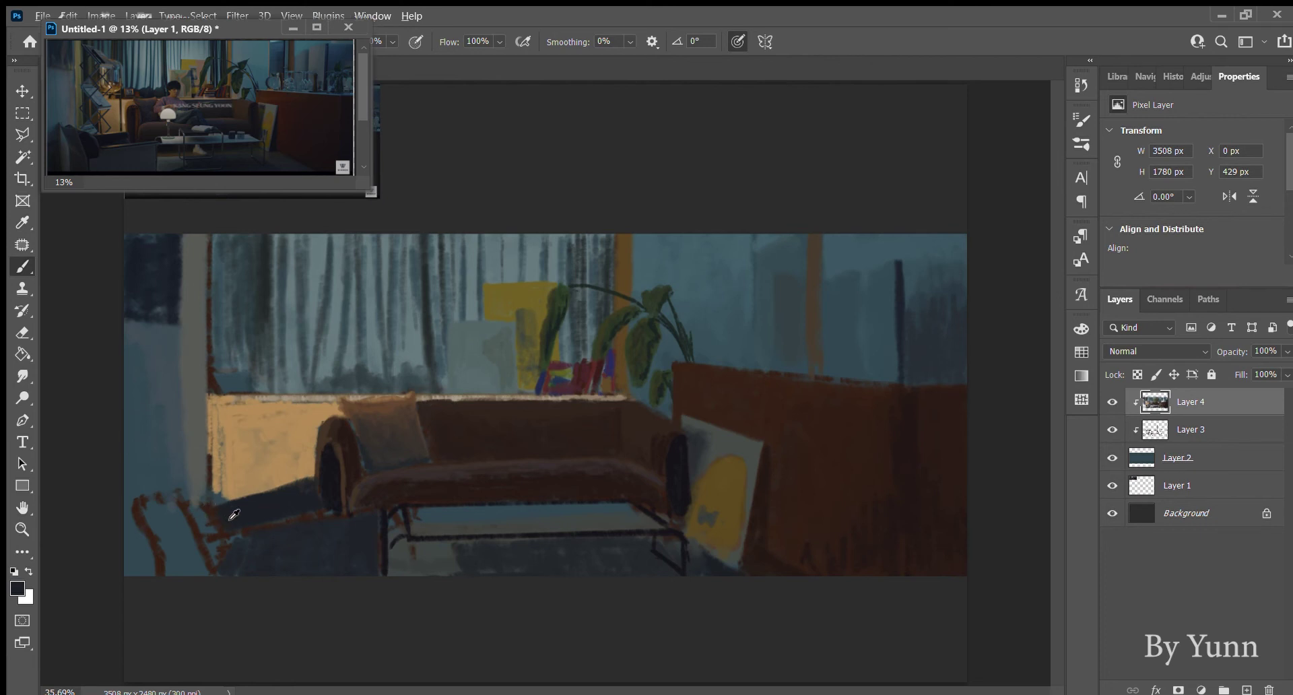
Shape the foreground chair back with dark and grey-blue strokes and a near-black left edge.
left_click(330, 485, "alt")
mouse_move(213, 522)
left_mouse_down()
mouse_move(197, 512)
mouse_move(220, 519)
mouse_move(232, 545)
mouse_move(212, 547)
mouse_move(211, 526)
mouse_move(219, 544)
mouse_move(196, 523)
mouse_move(251, 540)
mouse_move(226, 571)
mouse_move(210, 566)
mouse_move(246, 569)
mouse_move(251, 548)
left_mouse_up()
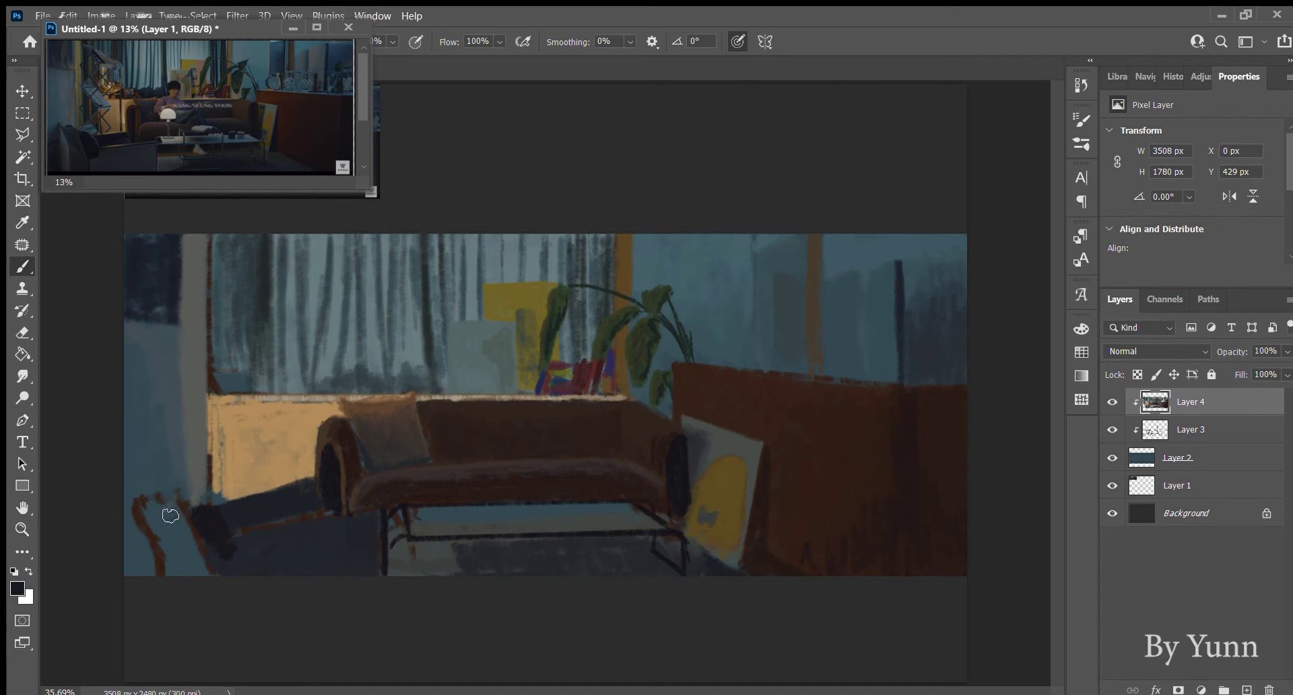
mouse_move(167, 505)
left_mouse_down()
mouse_move(182, 571)
mouse_move(154, 488)
mouse_move(199, 550)
mouse_move(188, 539)
mouse_move(188, 572)
left_mouse_up()
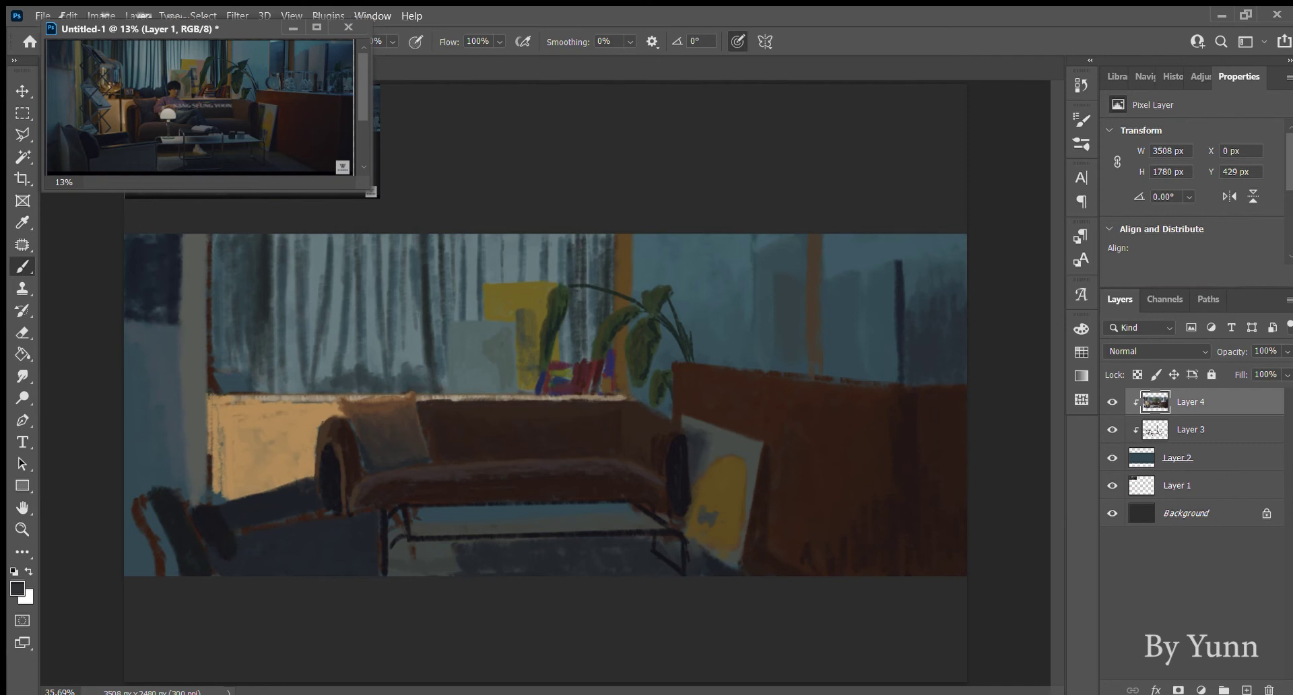
left_click_drag(157, 513, 168, 583)
left_click_drag(144, 518, 153, 556)
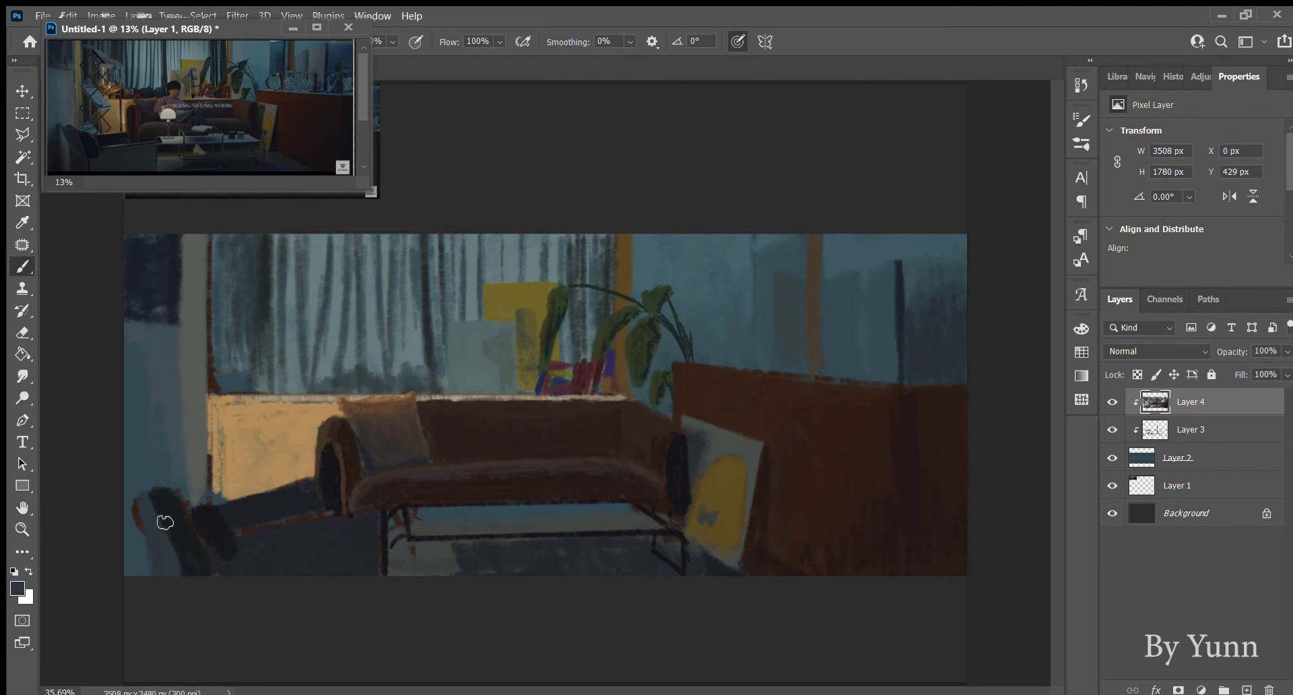
key("d")
mouse_move(154, 548)
left_mouse_down()
mouse_move(135, 493)
mouse_move(139, 563)
mouse_move(127, 549)
mouse_move(150, 578)
mouse_move(126, 497)
left_mouse_up()
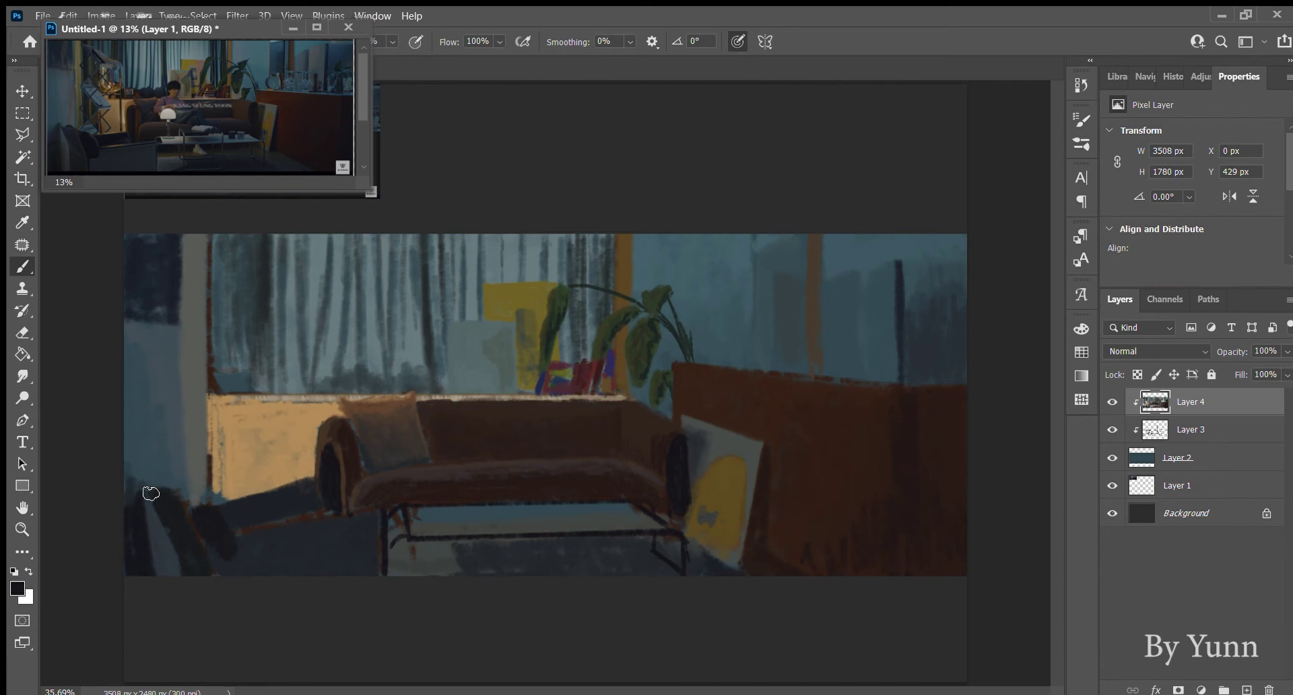
Darken the chair top and dab blue-grey wall-colour highlights around it.
left_click_drag(164, 497, 144, 508)
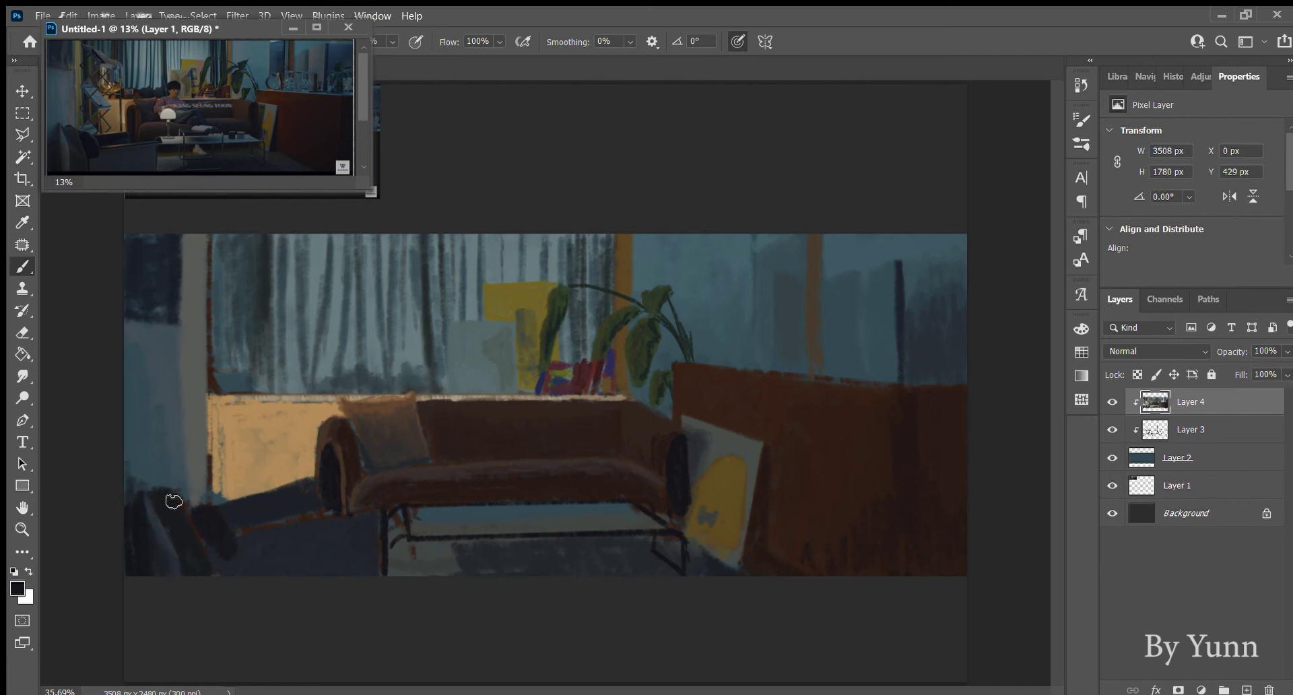
left_click_drag(165, 497, 190, 522)
left_click(239, 471, "alt")
left_click(177, 442, "alt")
mouse_move(194, 523)
left_mouse_down()
mouse_move(187, 500)
mouse_move(170, 495)
left_mouse_up()
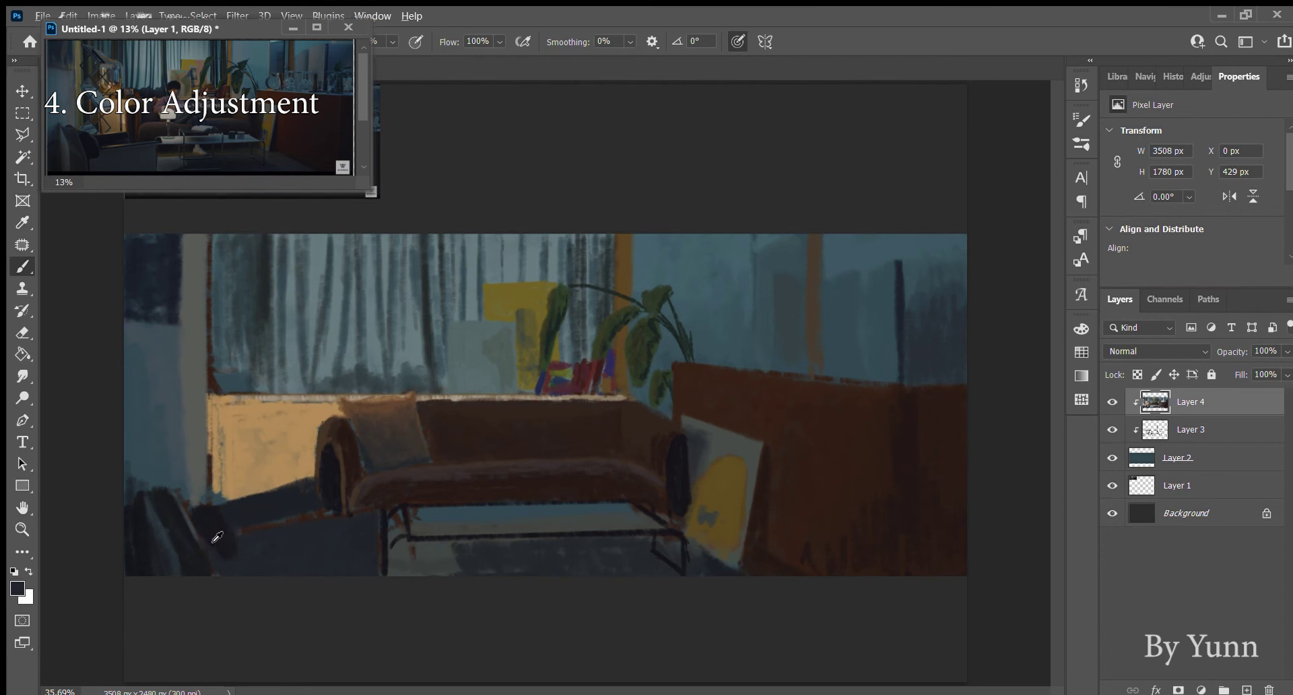
Repaint the floor edge under the sofa arm and beside the chair with dark strokes and a lighter blue-grey rim.
left_click(169, 460, "alt")
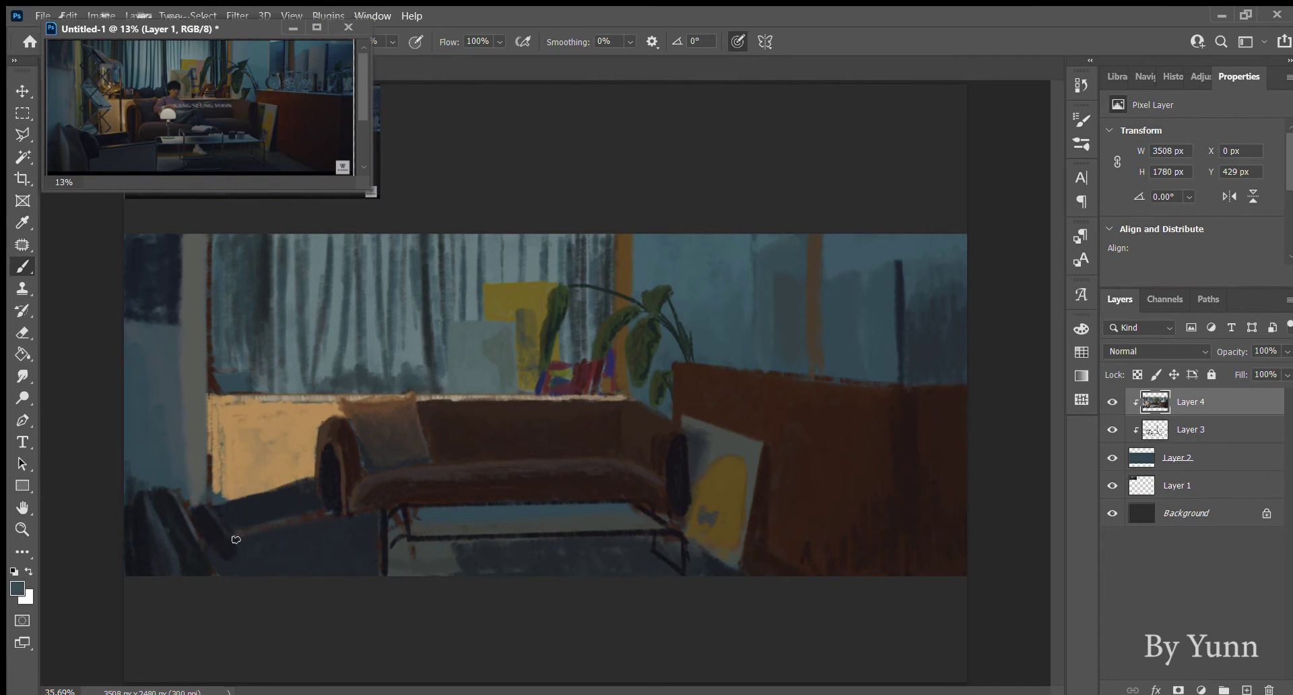
left_click_drag(319, 516, 335, 512)
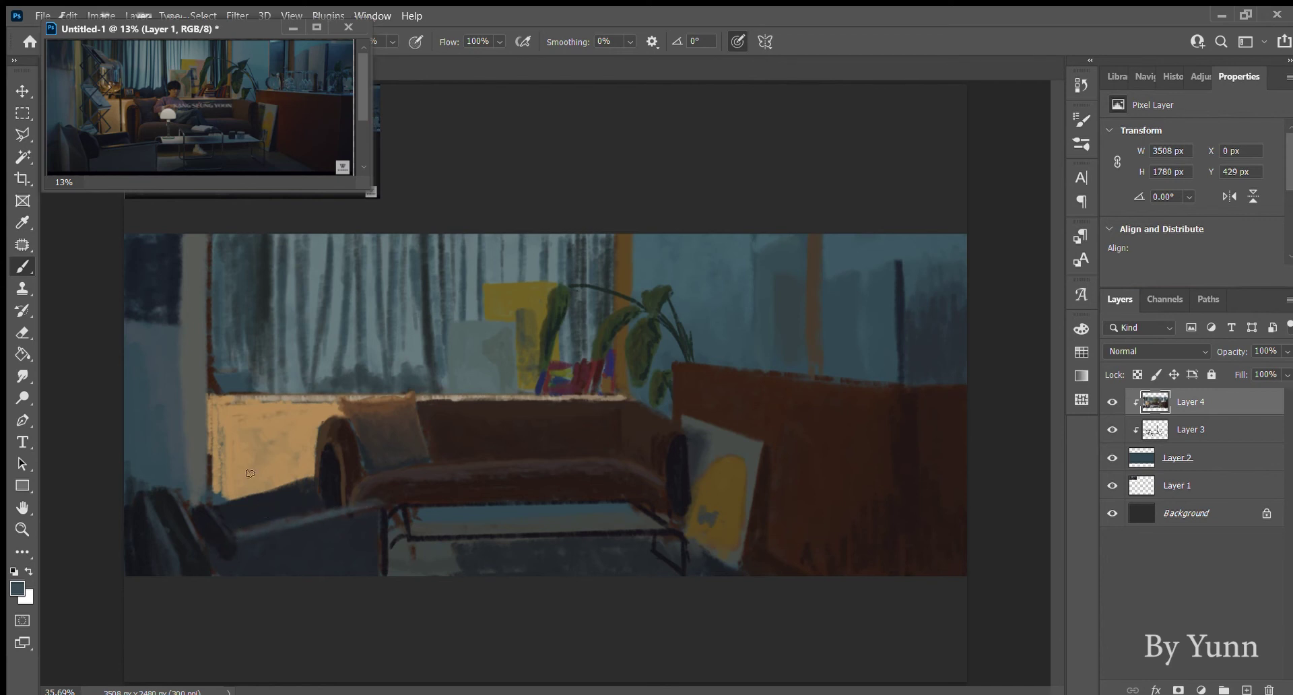
mouse_move(207, 504)
left_mouse_down()
mouse_move(288, 480)
mouse_move(276, 482)
left_mouse_up()
left_click_drag(210, 505, 302, 475)
left_click(262, 459, "alt")
Warm the light floor strip with tan and extend table-leg near-black toward the canvas bottom.
left_click_drag(284, 523, 330, 509)
left_click(385, 538, "alt")
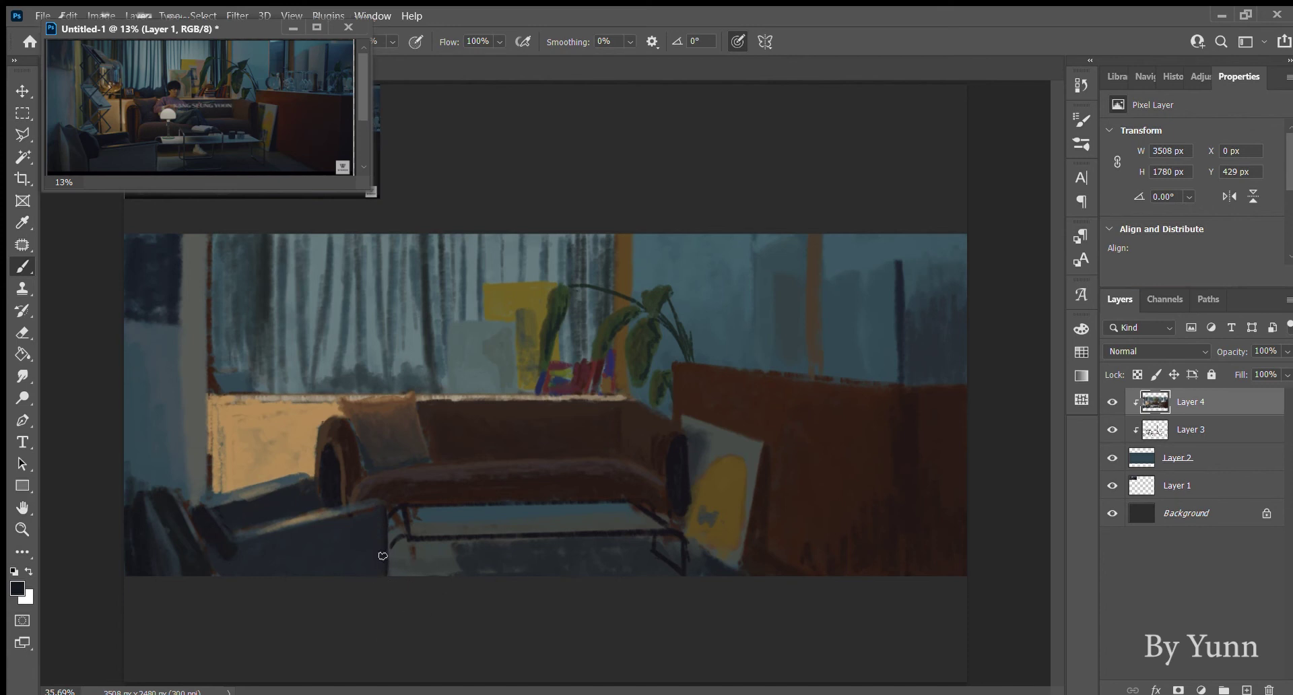
left_click_drag(383, 556, 387, 630)
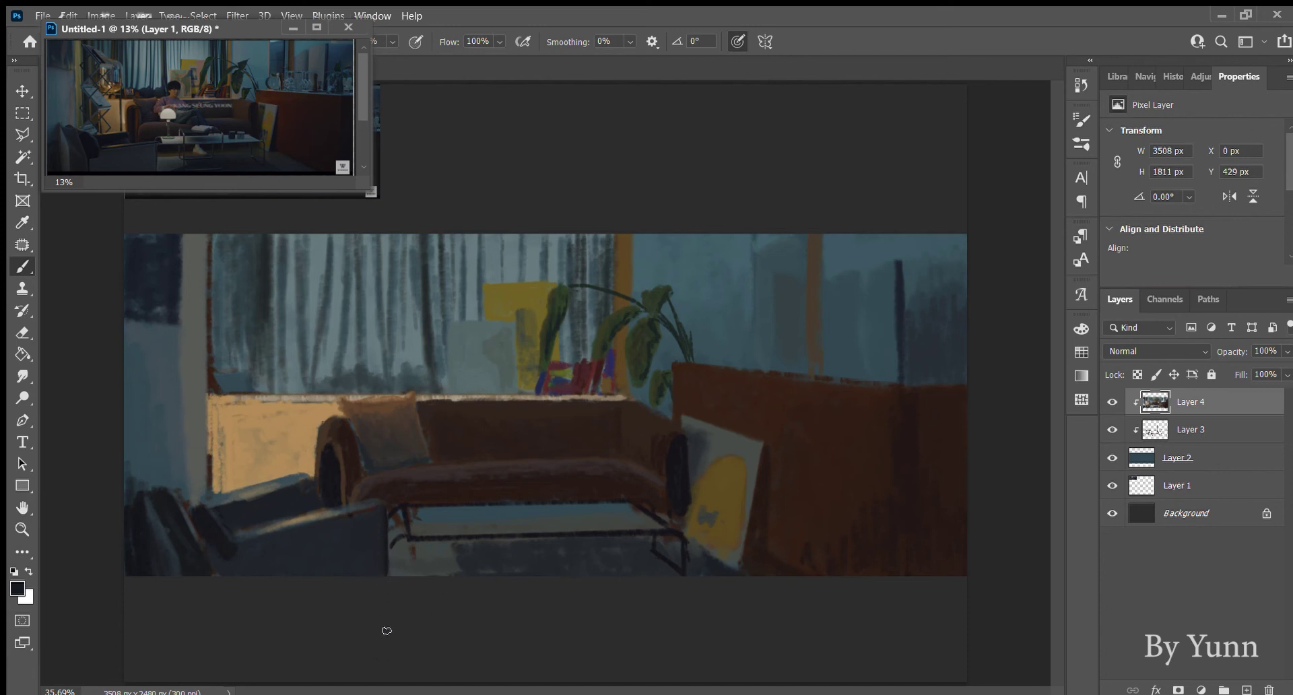
left_click(450, 549, "alt")
Paint dark and grey strokes under the coffee table and along its lower edge and the sofa arm's end.
left_click(663, 516, "shift")
key("ctrl+z")
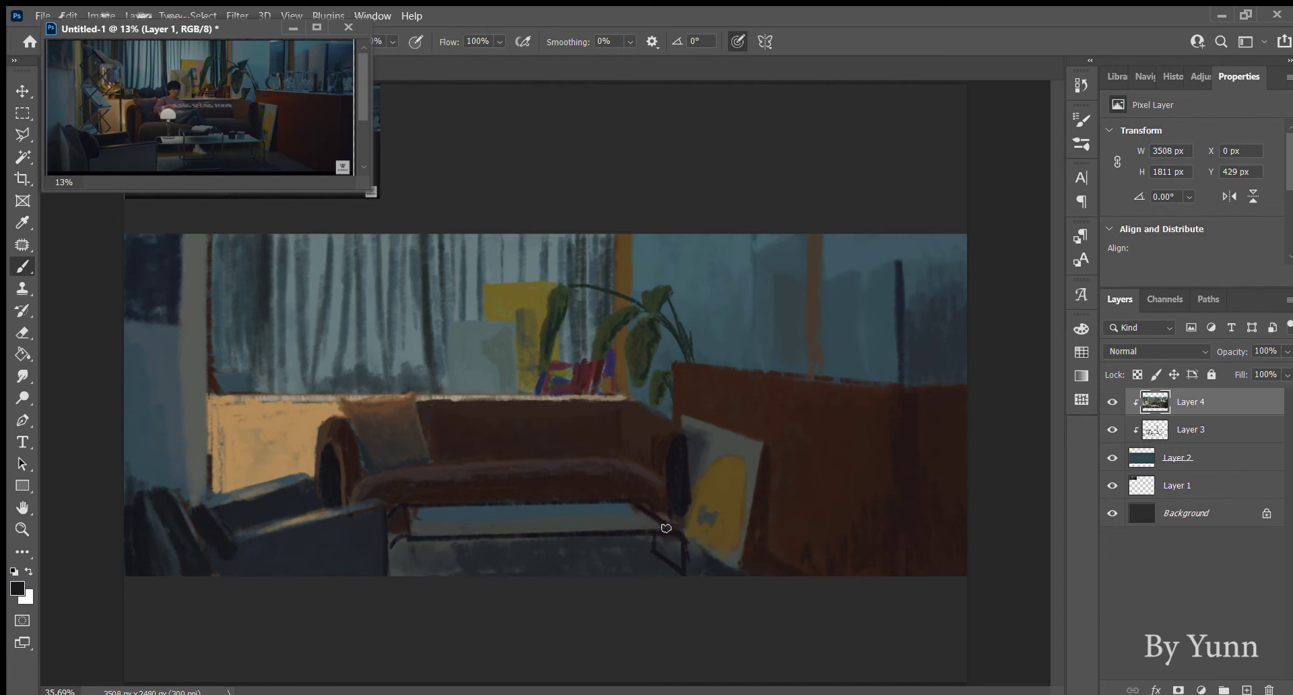
left_click(409, 528, "shift")
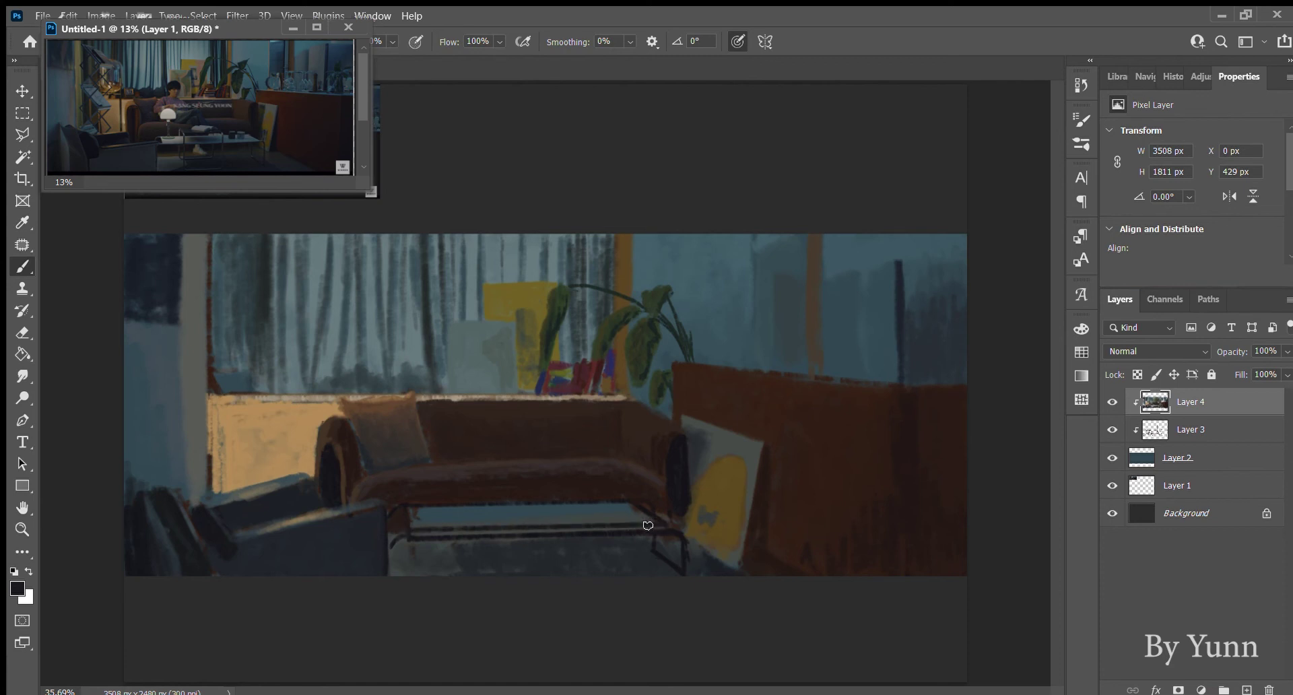
left_click(416, 556, "alt")
left_click_drag(411, 540, 645, 531)
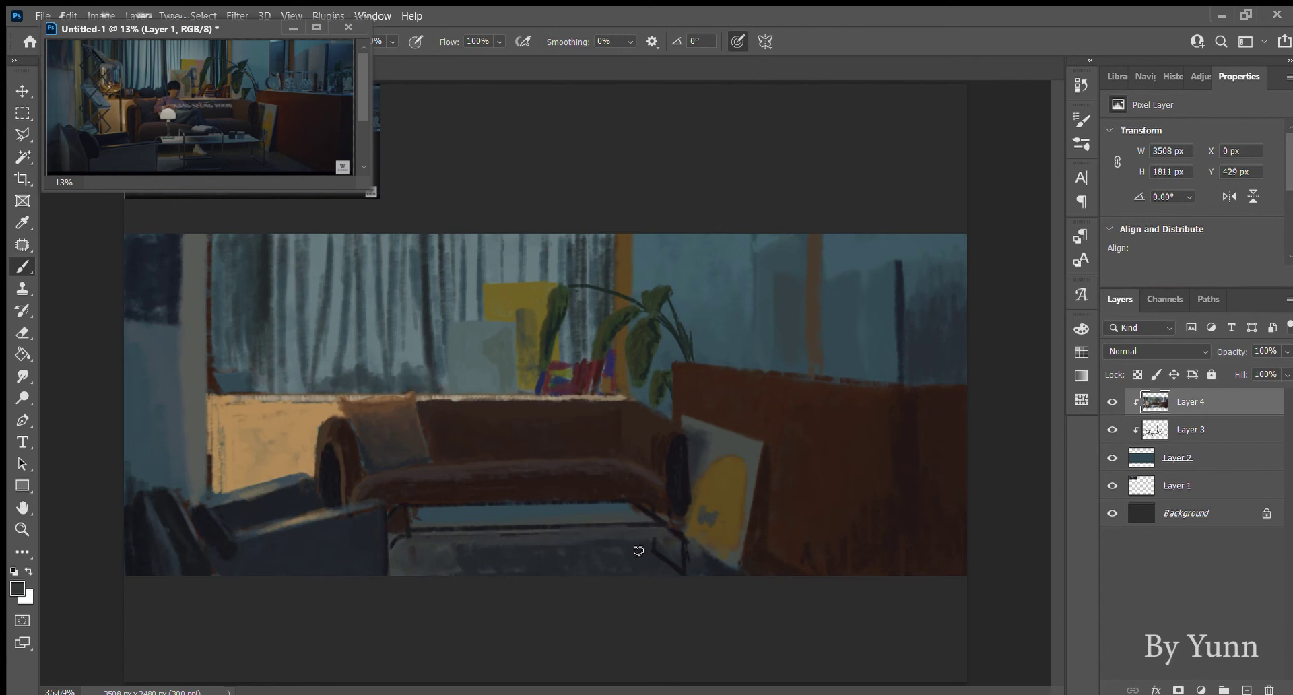
left_click(398, 527)
left_click_drag(396, 549, 457, 541)
left_click_drag(658, 536, 670, 533)
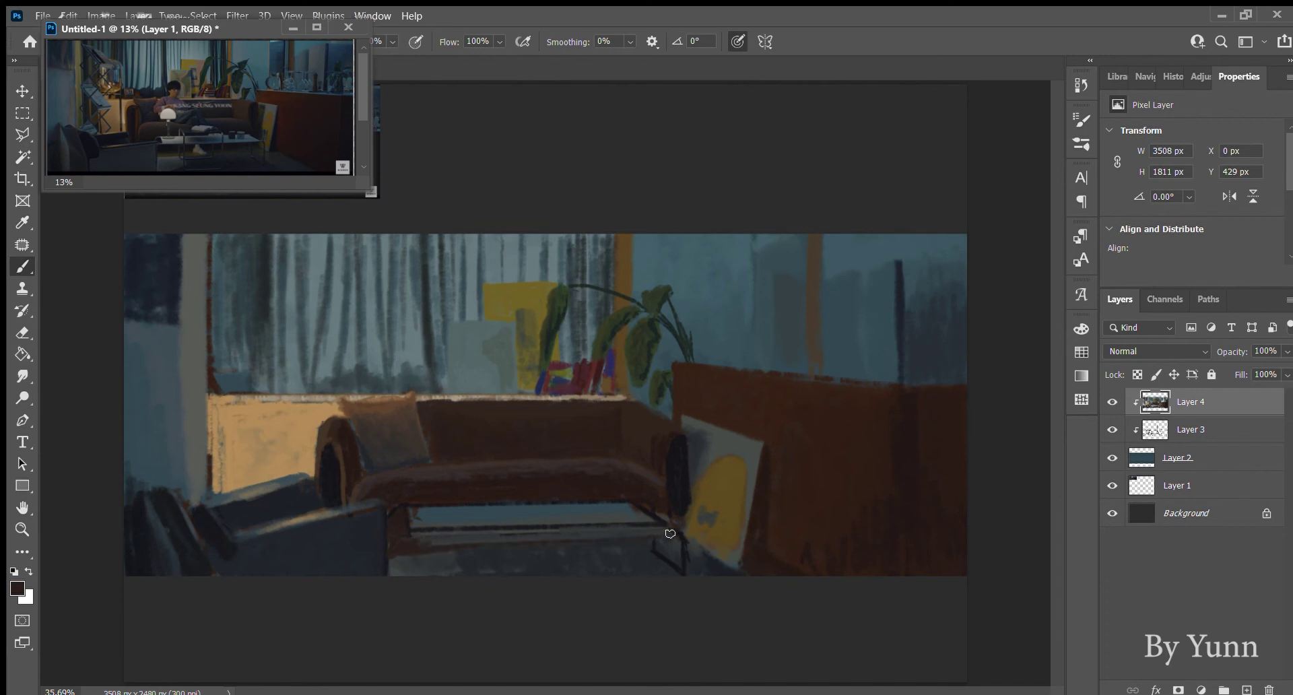
left_click(677, 505, "alt")
left_click_drag(681, 528, 684, 505)
mouse_move(441, 539)
left_mouse_down()
mouse_move(418, 526)
mouse_move(665, 536)
left_mouse_up()
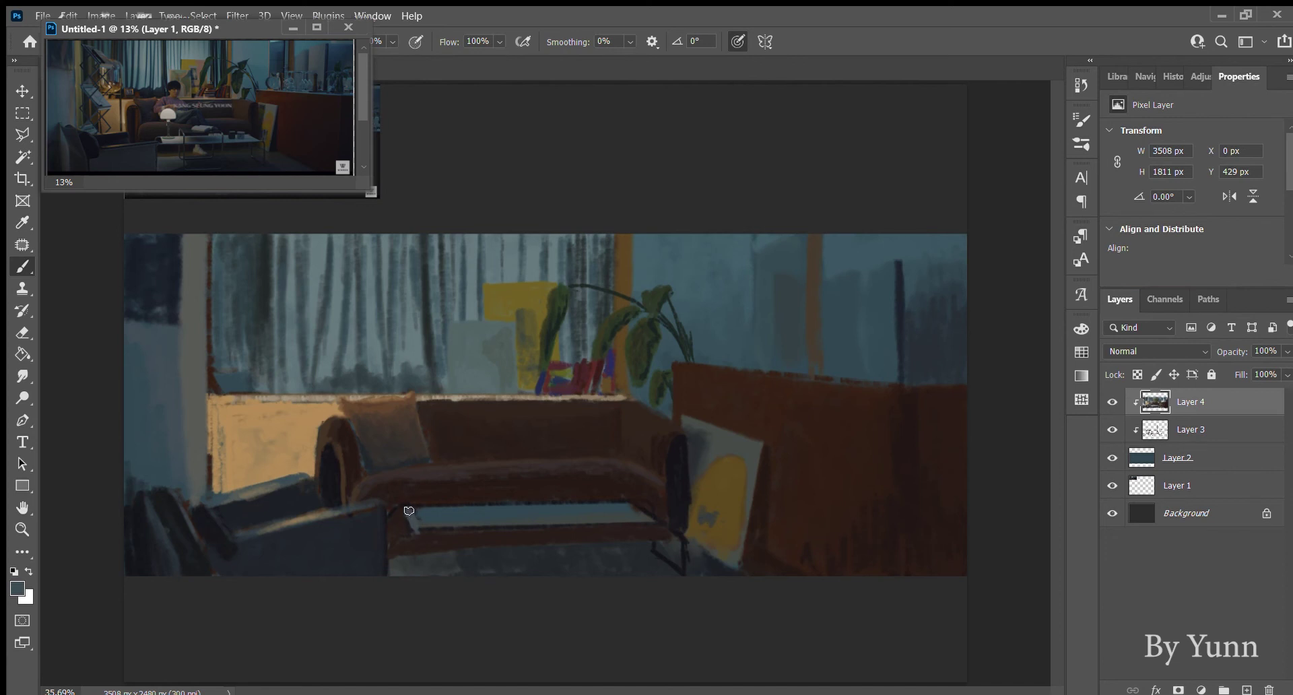
Add light strokes along the tabletop's edge, its right end, and the table's front edge.
left_click_drag(413, 517, 431, 507)
left_click_drag(412, 507, 635, 501)
left_click(407, 503, "shift")
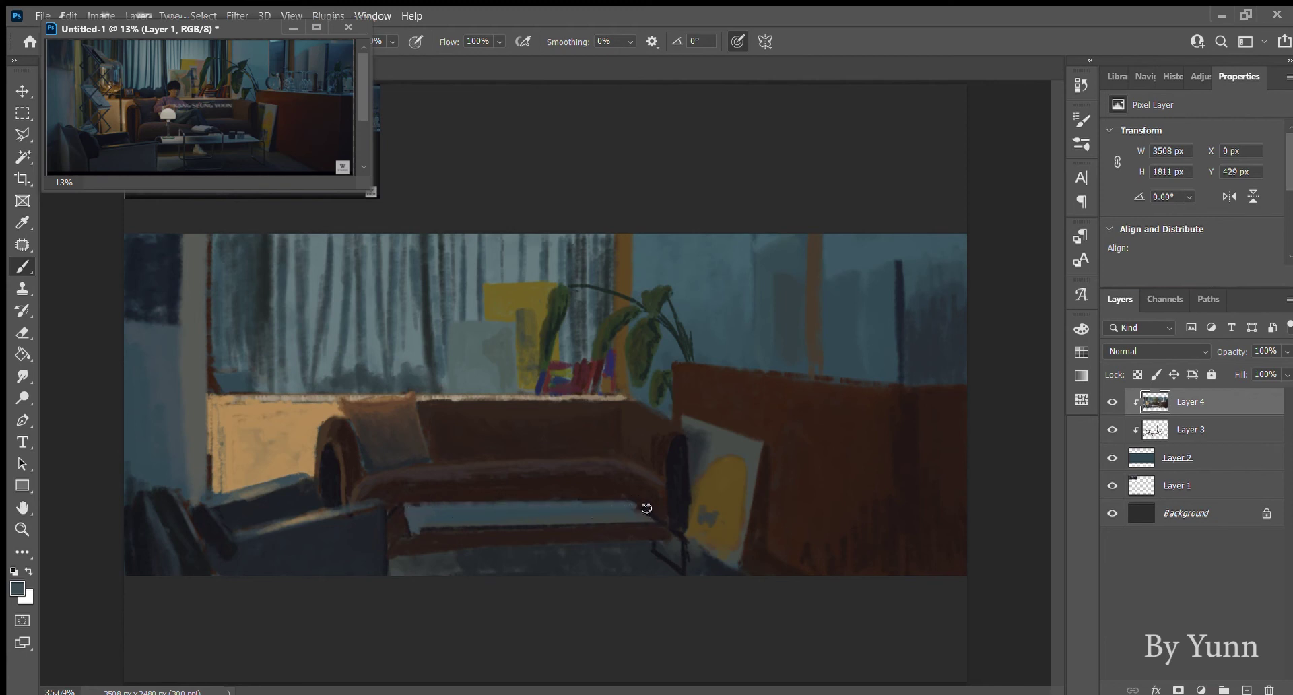
left_click_drag(651, 513, 635, 503)
left_click(421, 525, "shift")
left_click(421, 527, "shift")
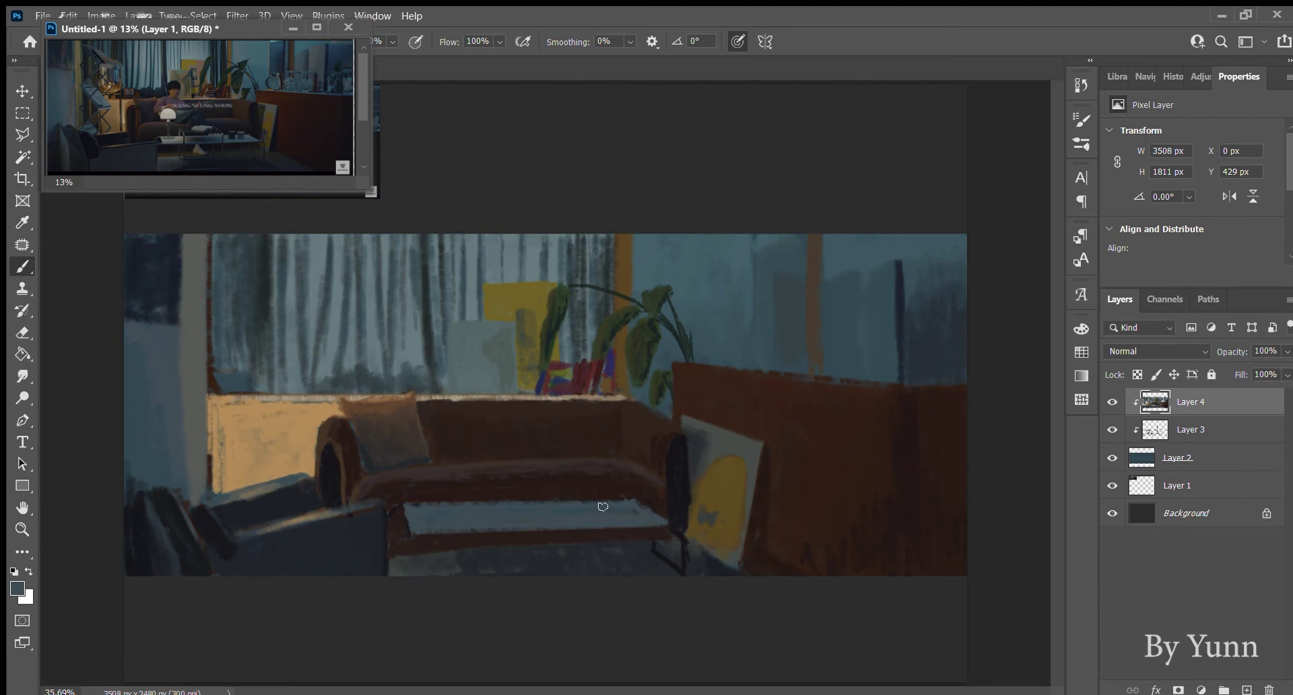
Paint two thin dark table legs and a dark edge along the coffee-table top.
left_click(682, 570, "alt")
left_click_drag(403, 527, 412, 532)
left_click_drag(491, 520, 494, 569)
left_click_drag(492, 506, 490, 537)
left_click_drag(571, 509, 572, 531)
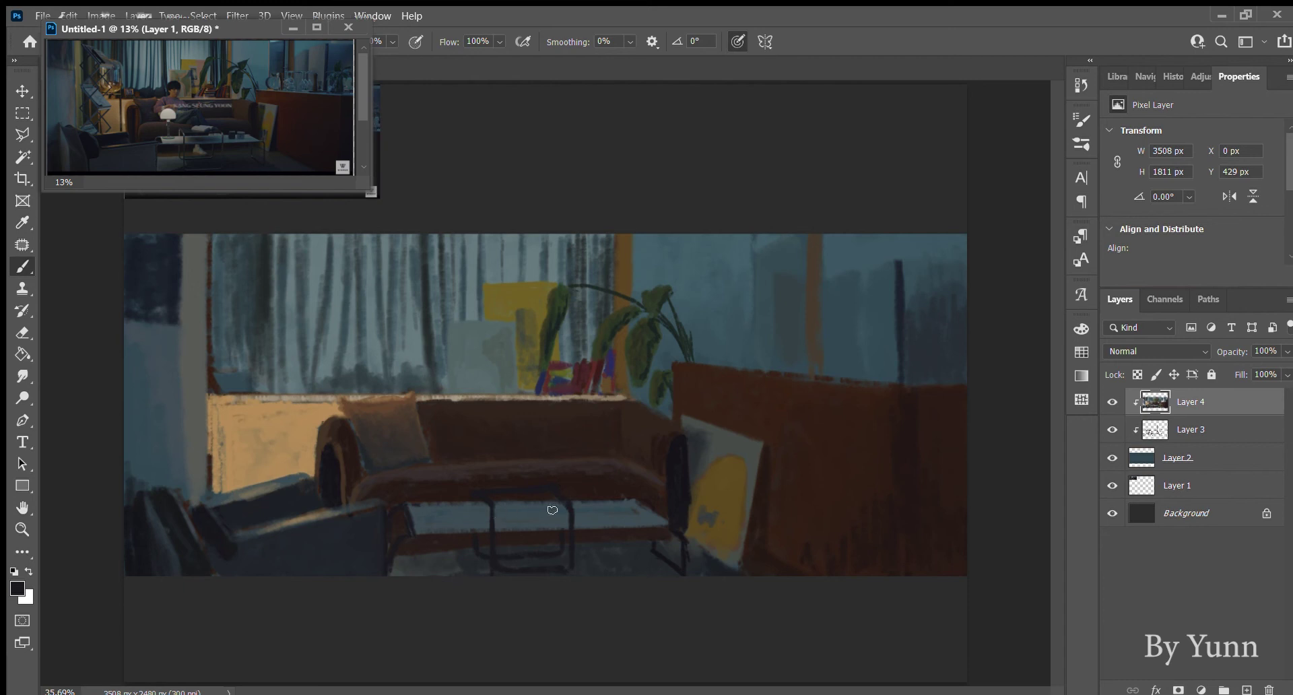
mouse_move(574, 510)
left_mouse_down()
mouse_move(500, 508)
mouse_move(567, 510)
mouse_move(526, 512)
left_mouse_up()
Lighten the tabletop grey, paint a white cloth with a shadow, and add a small dark object.
left_click(321, 269, "alt")
mouse_move(506, 499)
left_mouse_down()
mouse_move(532, 503)
mouse_move(514, 493)
left_mouse_up()
left_click_drag(547, 488, 545, 497)
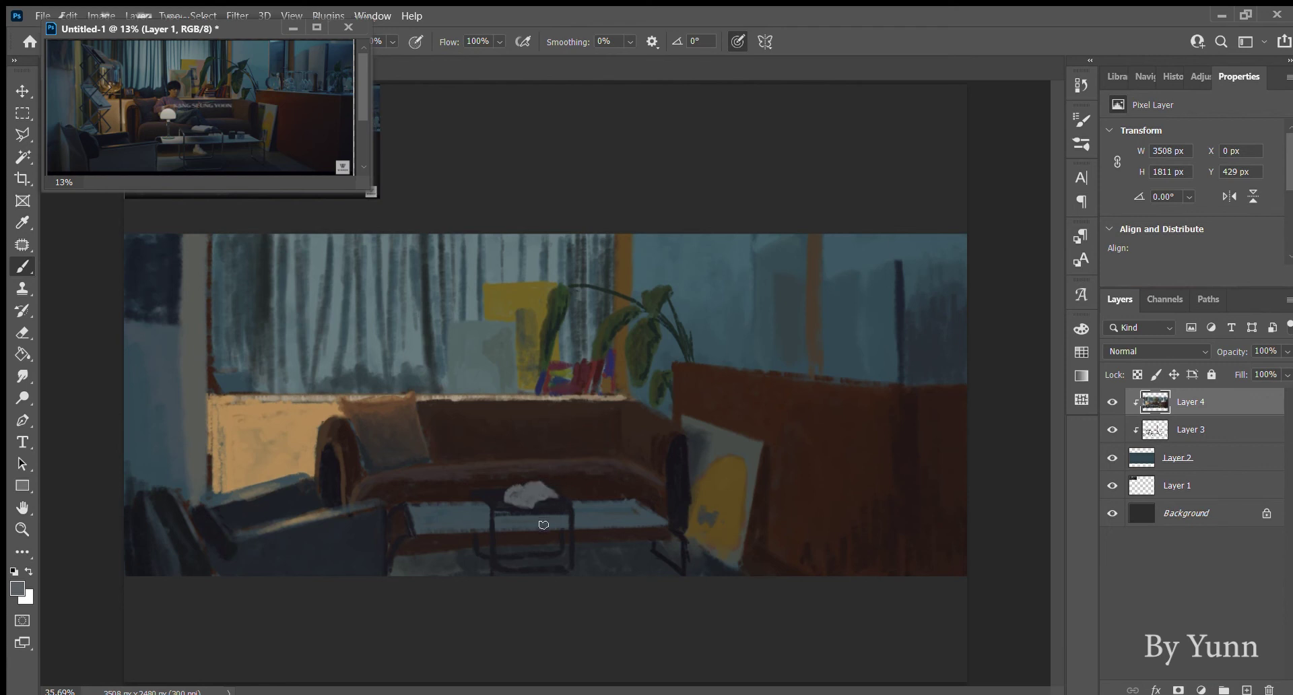
left_click(497, 510, "alt")
left_click_drag(538, 521, 560, 516)
left_click_drag(595, 505, 600, 515)
Add a second dark object beside the first and paint a pale rounded shape over the sofa.
left_click(557, 524, "alt")
left_click(605, 518, "alt")
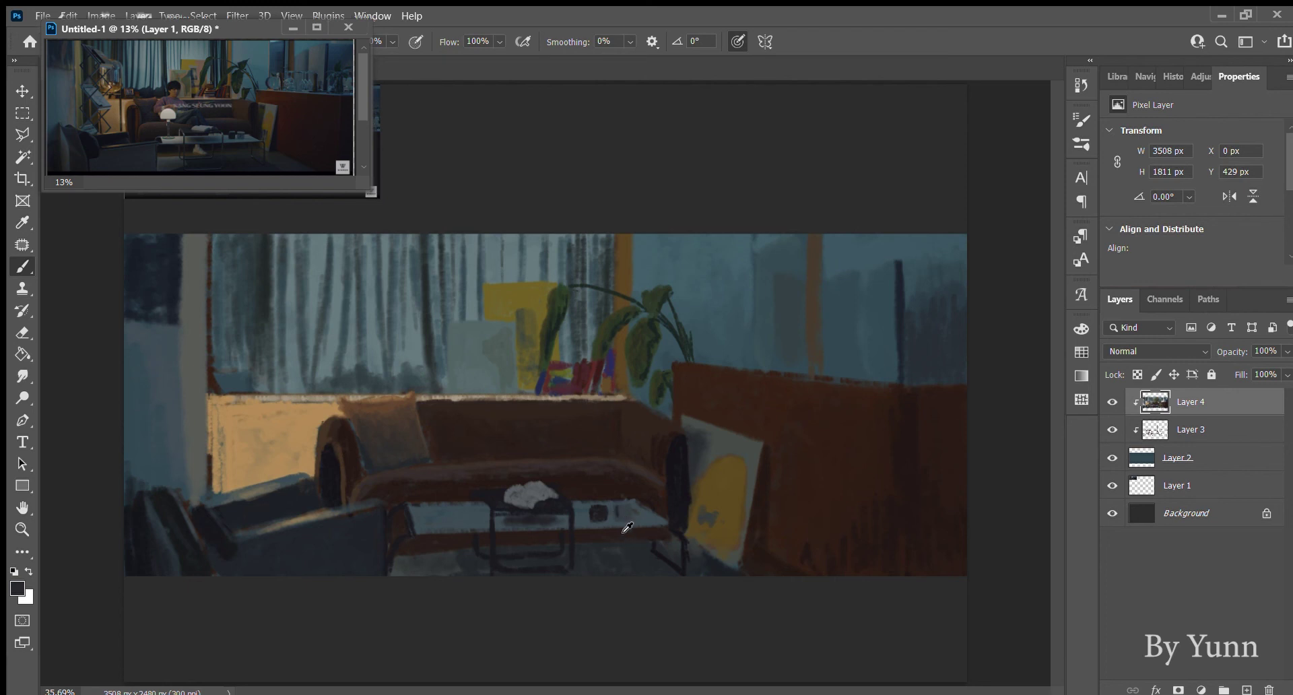
left_click_drag(617, 510, 626, 512)
left_click(631, 504, "alt")
mouse_move(433, 437)
left_mouse_down()
mouse_move(418, 452)
mouse_move(459, 464)
mouse_move(445, 439)
left_mouse_up()
left_click_drag(433, 439, 430, 447)
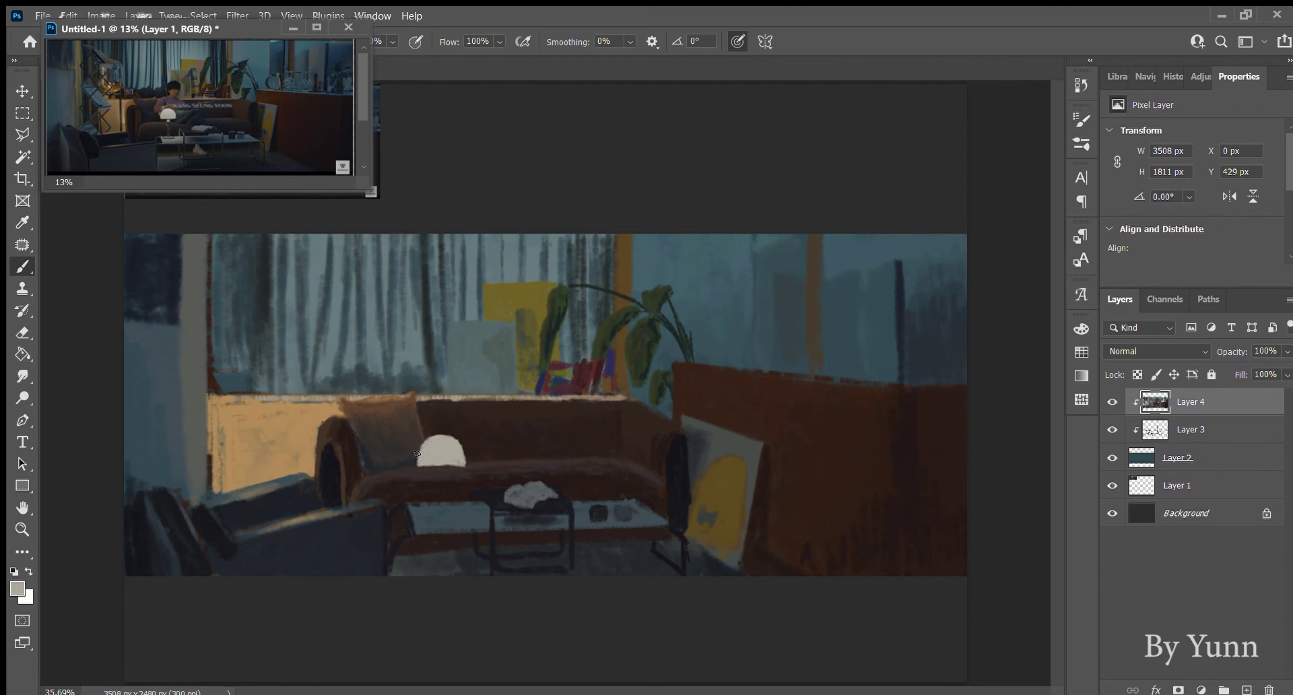
Refine the lamp shade's top and bottom and paint a dark, highlighted stem beneath it.
left_click_drag(423, 441, 450, 438)
left_click_drag(439, 466, 434, 463)
left_click(456, 475, "alt")
left_click_drag(441, 487, 442, 469)
left_click(443, 467, "alt")
left_click_drag(438, 475, 438, 488)
left_click_drag(439, 504, 443, 508)
Paint the dark blue-grey lamp base and refine the shade with small strokes.
left_click(439, 509, "alt")
left_click_drag(438, 505, 441, 507)
left_click(488, 516, "alt")
left_click(441, 510, "alt")
left_click(445, 515, "alt")
left_click_drag(461, 462, 431, 463)
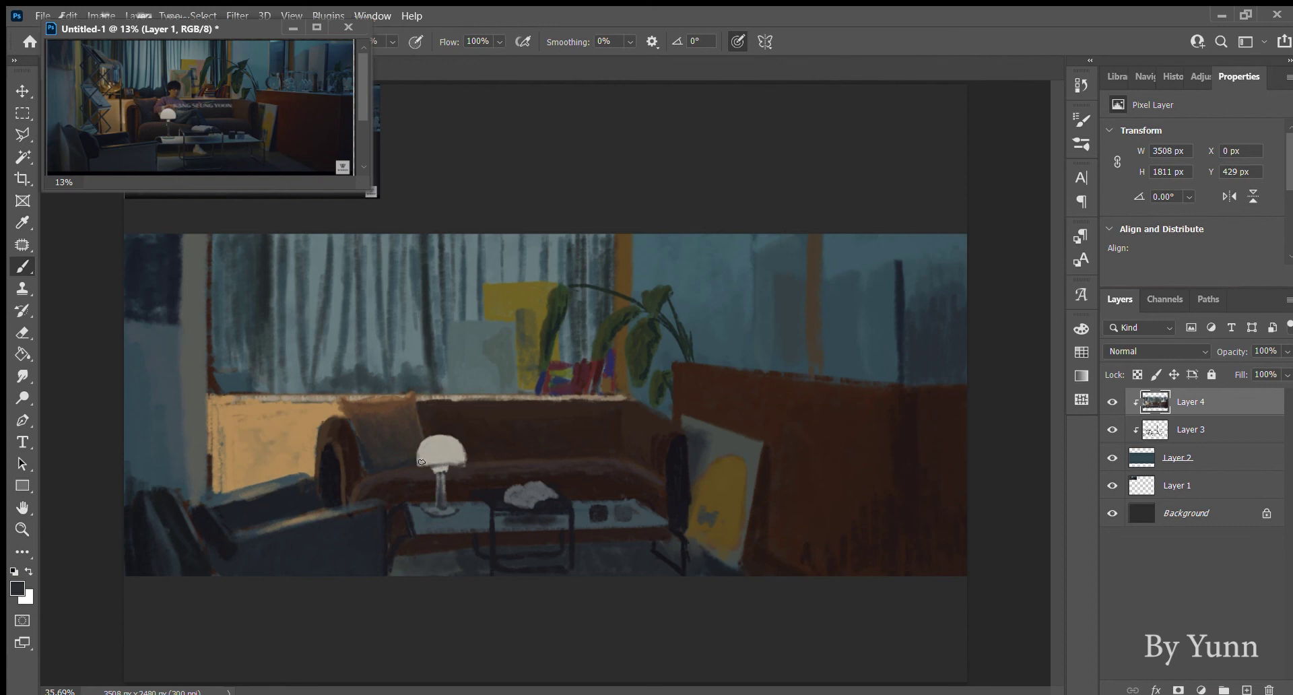
Sample tan, beige, grey and dark brown tones from the wall, lamp, stem, table and armchair.
left_click(315, 442, "alt")
left_click(456, 456, "alt")
left_click(415, 469, "alt")
left_click(461, 456, "alt")
left_click(441, 484, "alt")
left_click(444, 494, "alt")
left_click(452, 493, "alt")
left_click(446, 476, "alt")
left_click(420, 508, "alt")
left_click(313, 488, "alt")
Paint the lower near-black diagonals of the zigzag stand beside the armchair, undoing overlong strokes.
left_click(332, 481, "alt")
mouse_move(225, 477)
left_mouse_down()
mouse_move(212, 495)
mouse_move(239, 450)
left_mouse_up()
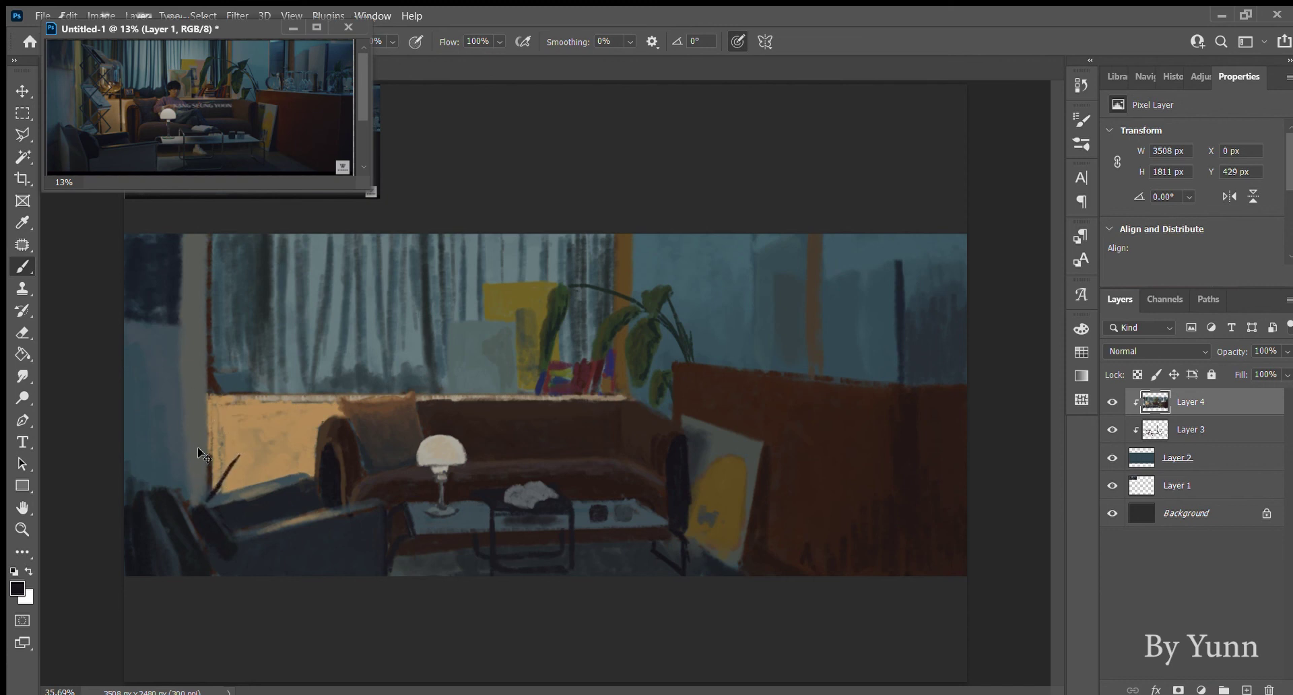
key("ctrl+z")
mouse_move(192, 453)
left_mouse_down()
mouse_move(237, 482)
mouse_move(230, 397)
left_mouse_up()
left_click_drag(186, 347, 229, 390)
key("ctrl+z")
mouse_move(224, 389)
left_mouse_down()
mouse_move(196, 359)
mouse_move(231, 394)
left_mouse_up()
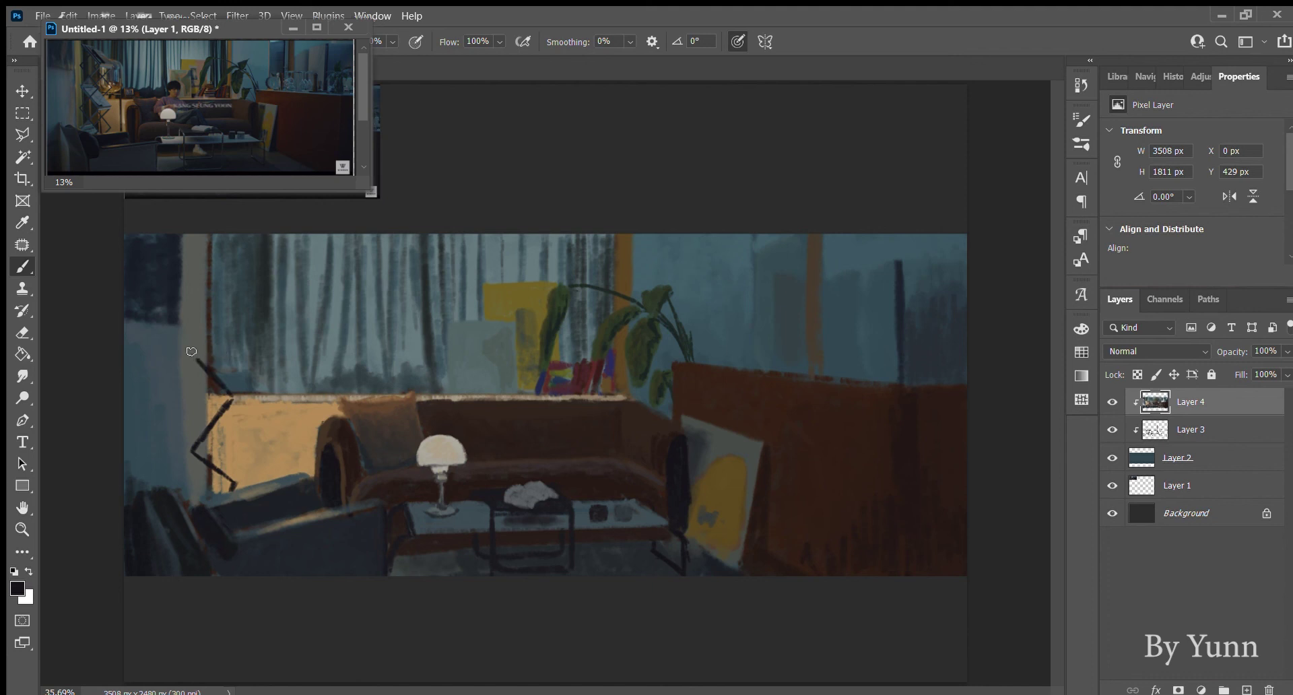
Extend the zigzag upward with its top segment and repaint the stroke toward its right corner.
left_click_drag(191, 352, 215, 311)
left_click_drag(218, 311, 254, 343)
left_click(265, 378, "alt")
key("d")
left_click_drag(251, 336, 225, 372)
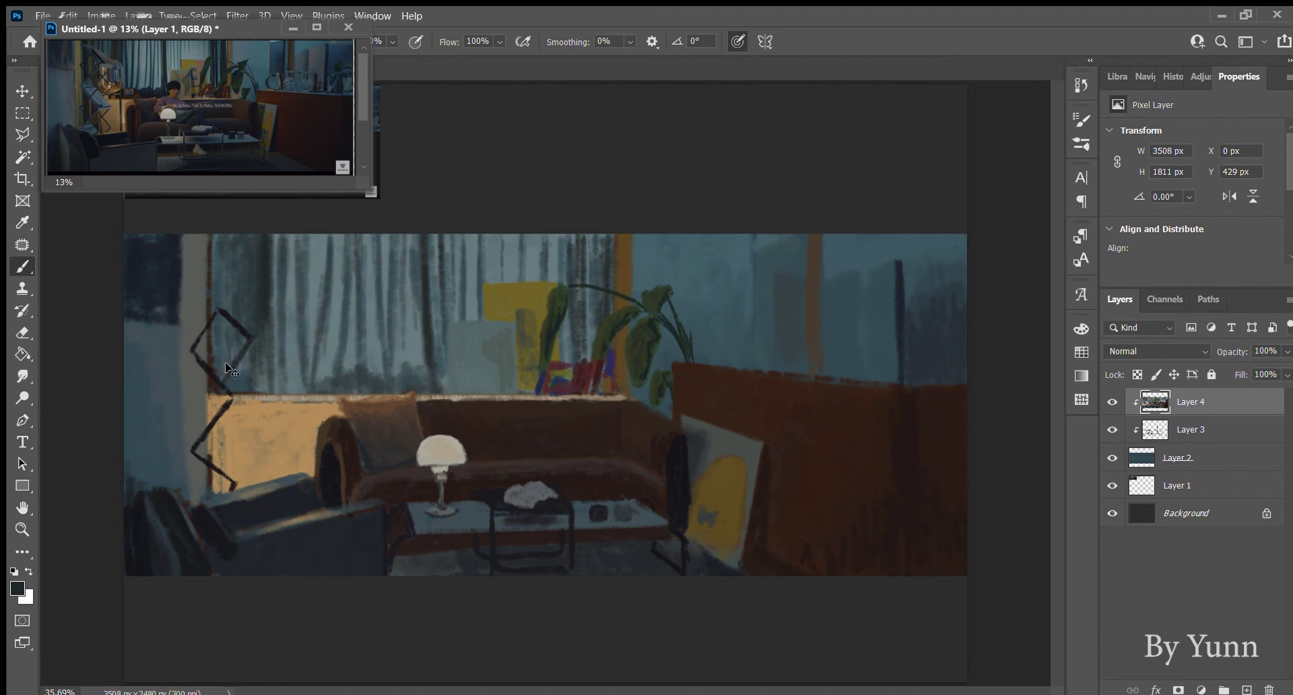
key("ctrl+z")
mouse_move(217, 369)
left_mouse_down()
mouse_move(245, 342)
mouse_move(189, 402)
mouse_move(209, 424)
left_mouse_up()
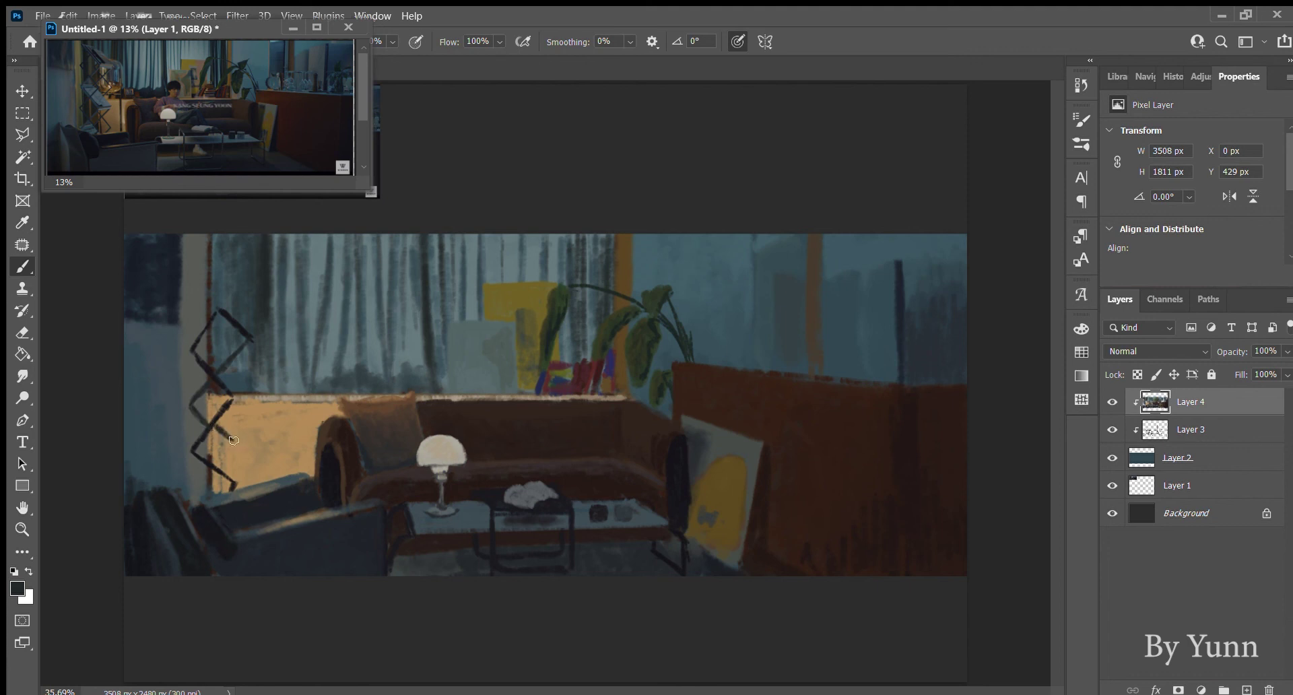
mouse_move(225, 442)
left_mouse_down()
mouse_move(210, 427)
mouse_move(234, 449)
left_mouse_up()
Try a blue-grey stroke beside the zigzag, undo it, and redraw a dark top segment.
left_click(271, 342, "alt")
left_click_drag(233, 450, 264, 441)
key("ctrl+z")
key("ctrl+z")
key("ctrl+z")
key("ctrl+z")
key("ctrl+z")
key("ctrl+z")
key("ctrl+z")
key("ctrl+z")
key("ctrl+z")
key("ctrl+z")
key("ctrl+z")
key("ctrl+z")
key("ctrl+z")
key("ctrl+z")
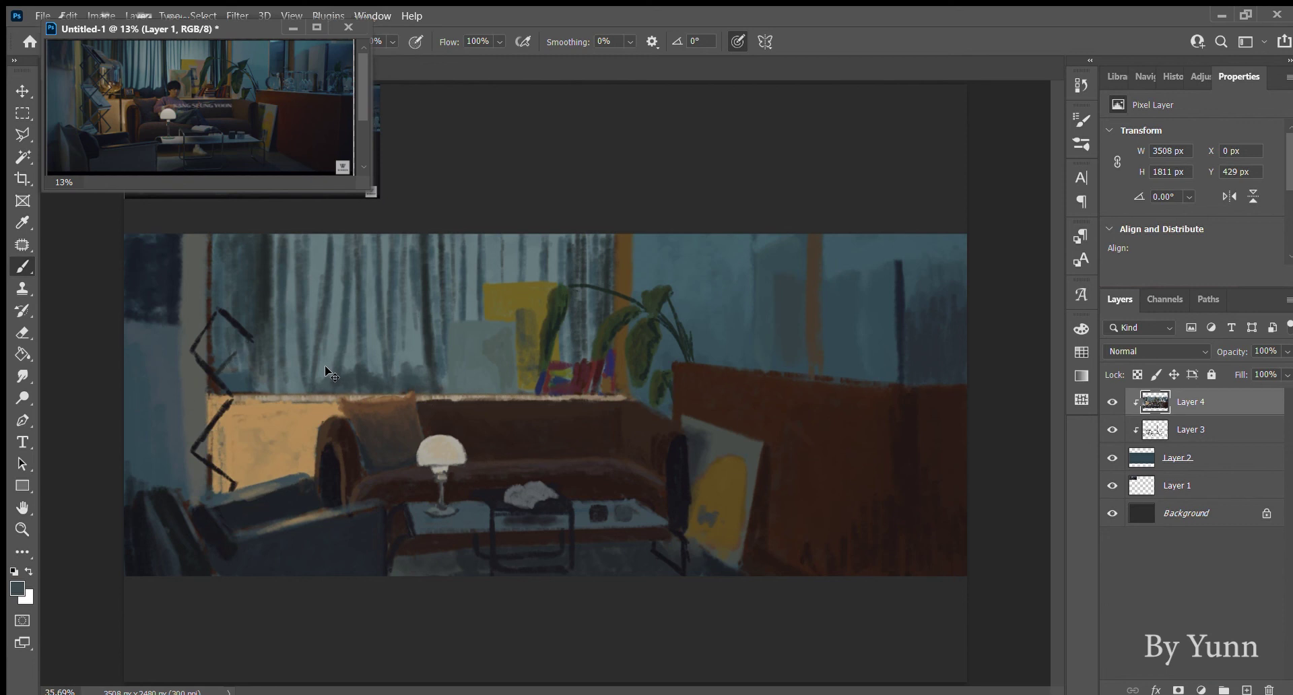
key("ctrl+z")
key("ctrl+z")
key("ctrl+z")
left_click(910, 379, "alt")
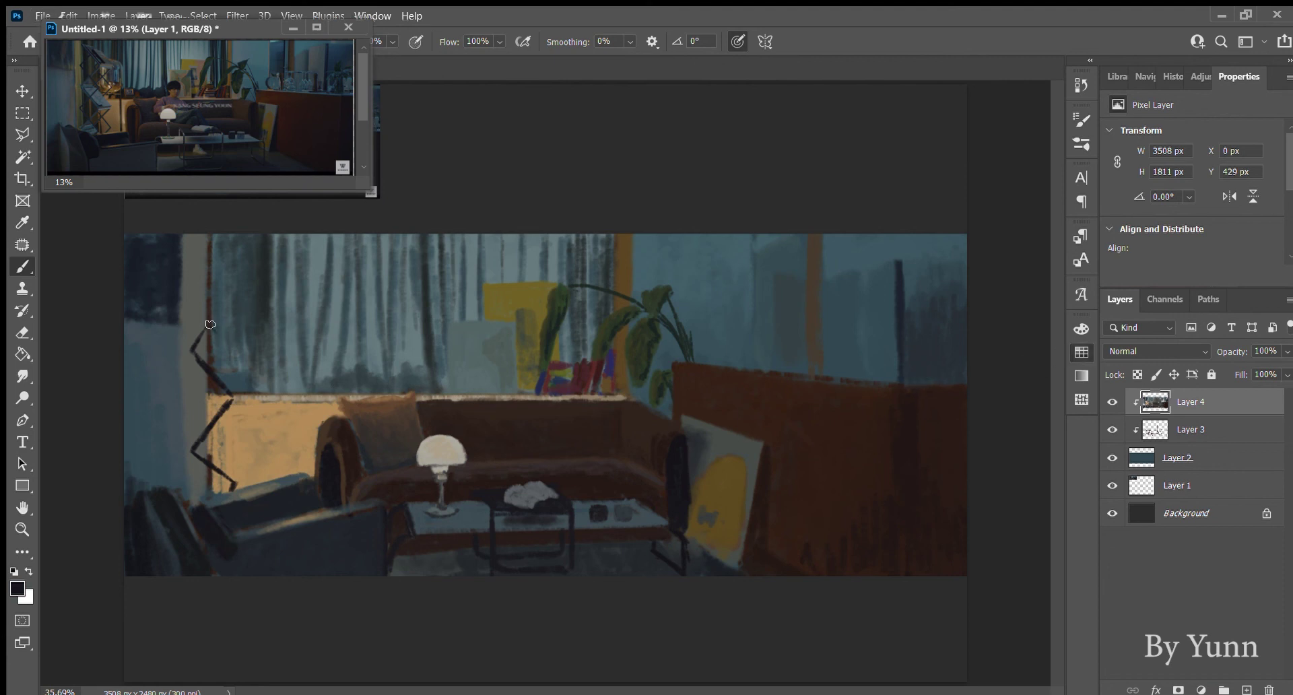
left_click_drag(208, 327, 230, 344)
Paint a long dark zigzag stroke down-left, a teal accent, and blue-grey in the lower diamond.
left_click(891, 379, "alt")
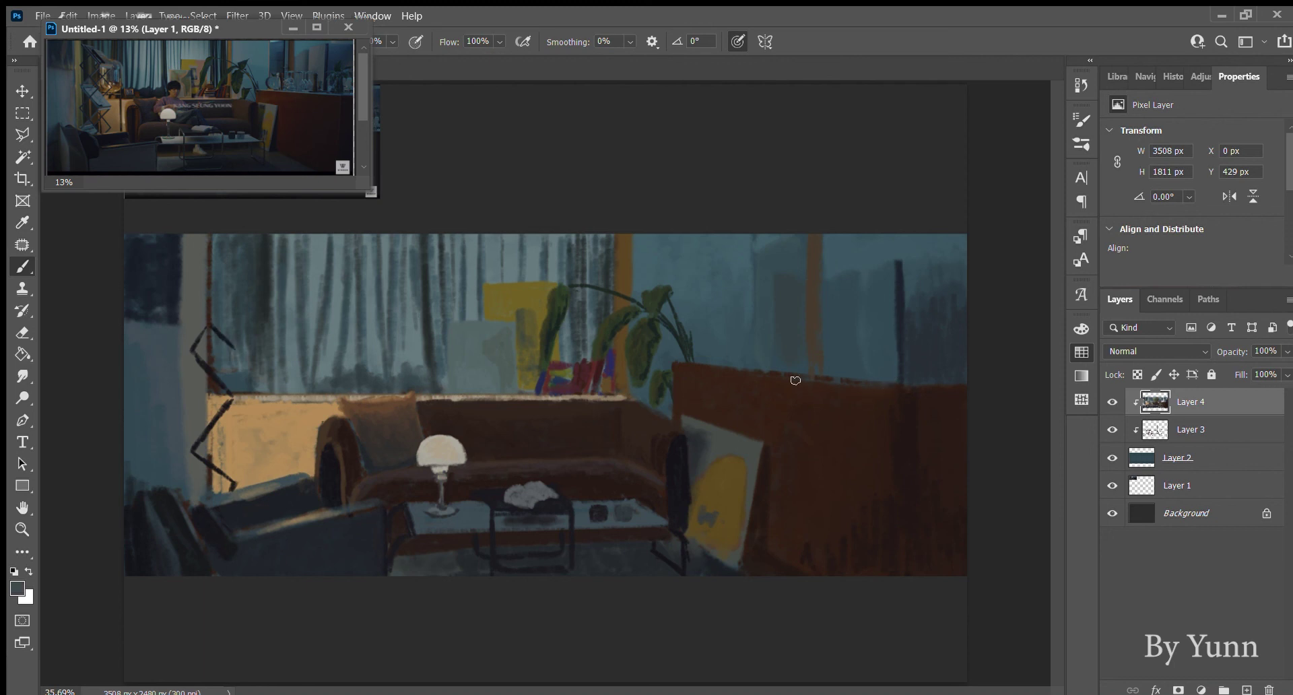
left_click(900, 376, "alt")
left_click(925, 364, "alt")
mouse_move(233, 347)
left_mouse_down()
mouse_move(199, 385)
mouse_move(235, 441)
mouse_move(195, 483)
left_mouse_up()
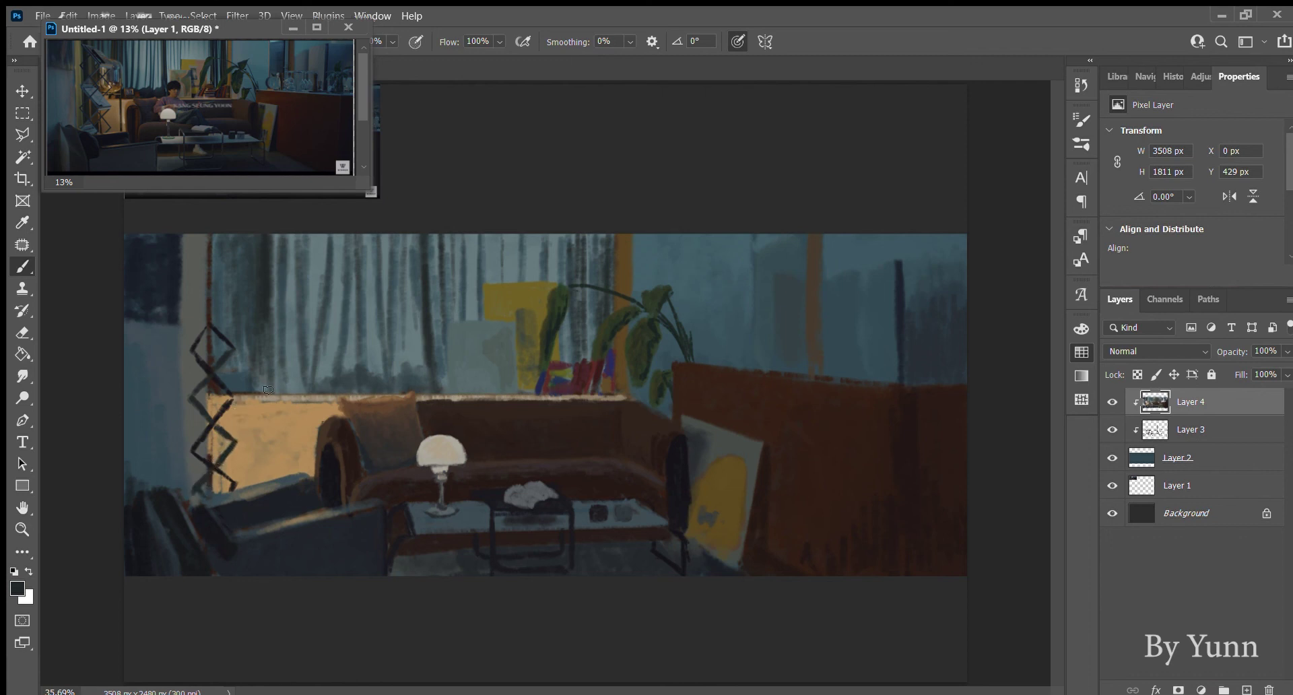
left_click(913, 387, "alt")
left_click(908, 376, "alt")
mouse_move(247, 447)
left_mouse_down()
mouse_move(268, 435)
mouse_move(252, 439)
left_mouse_up()
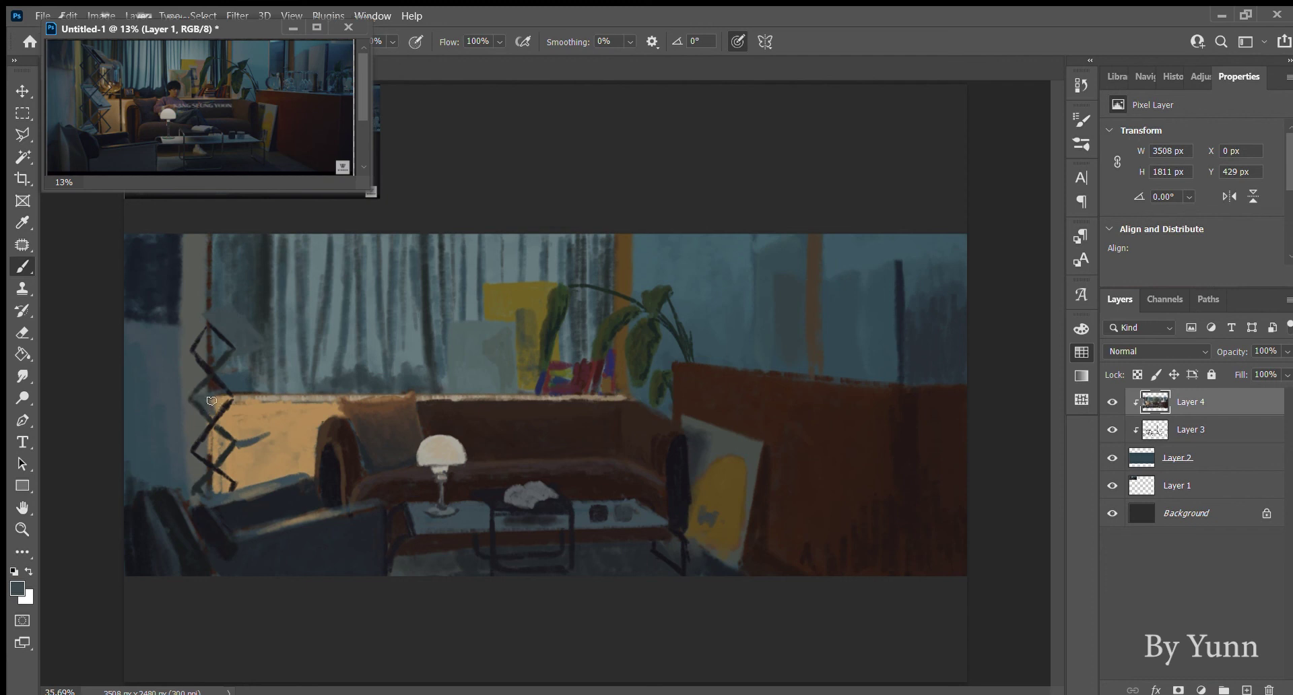
mouse_move(211, 401)
left_mouse_down()
mouse_move(236, 432)
mouse_move(228, 412)
mouse_move(246, 417)
left_mouse_up()
Cover the lower blue-grey patch with tan and add dark navy accents at the zigzag's lower end.
left_click(249, 459, "alt")
mouse_move(249, 458)
left_mouse_down()
mouse_move(233, 451)
mouse_move(277, 431)
left_mouse_up()
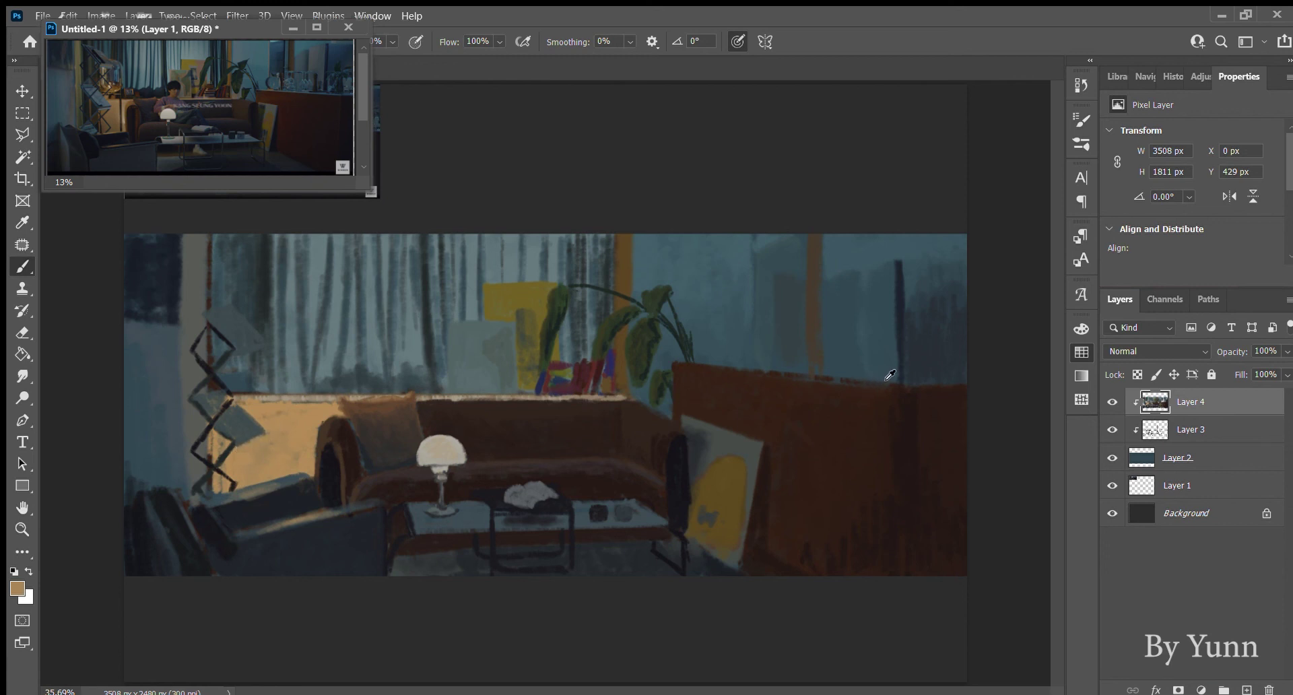
left_click(865, 369, "alt")
left_click_drag(204, 487, 217, 490)
left_click(206, 482, "alt")
left_click_drag(233, 450, 237, 475)
left_click_drag(256, 436, 228, 473)
Rework tan and slate-blue patches beside the zigzag, then add dark strokes along the chair edge and diamond.
left_click(275, 440, "alt")
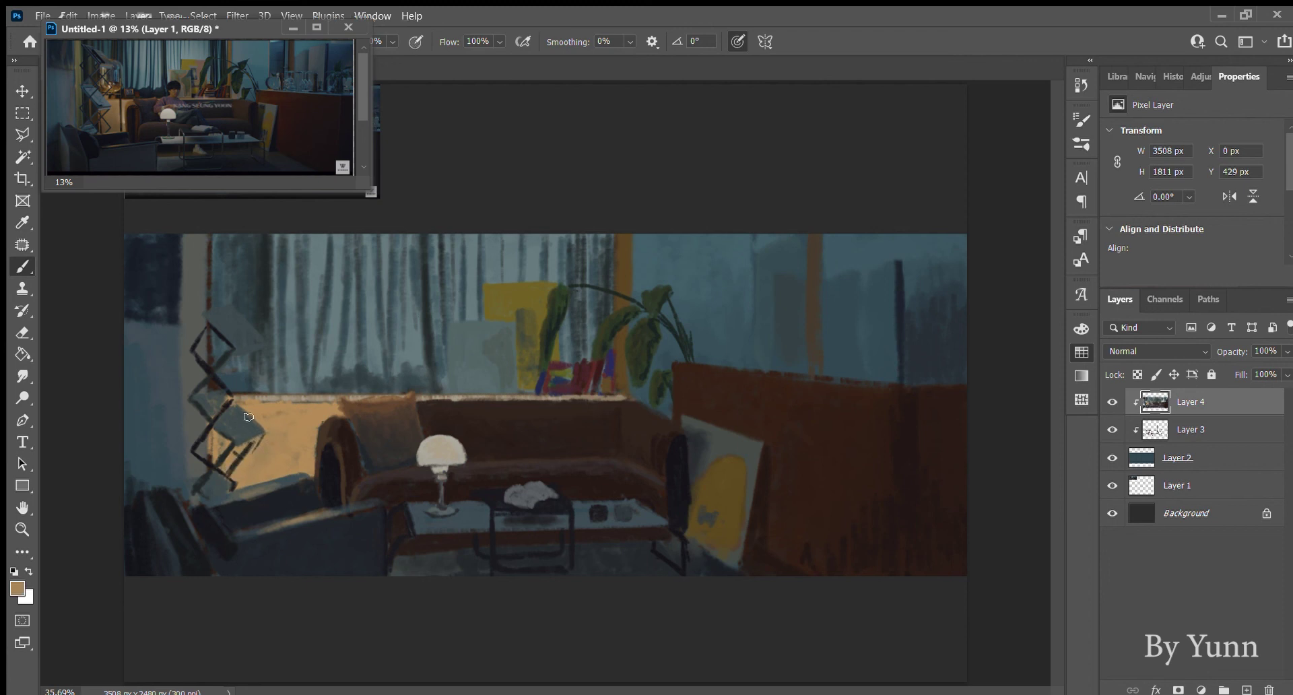
left_click_drag(266, 436, 243, 404)
left_click(237, 438, "alt")
left_click_drag(255, 436, 259, 445)
left_click(237, 461, "alt")
mouse_move(233, 450)
left_mouse_down()
mouse_move(260, 471)
mouse_move(246, 490)
left_mouse_up()
left_click_drag(242, 413, 267, 388)
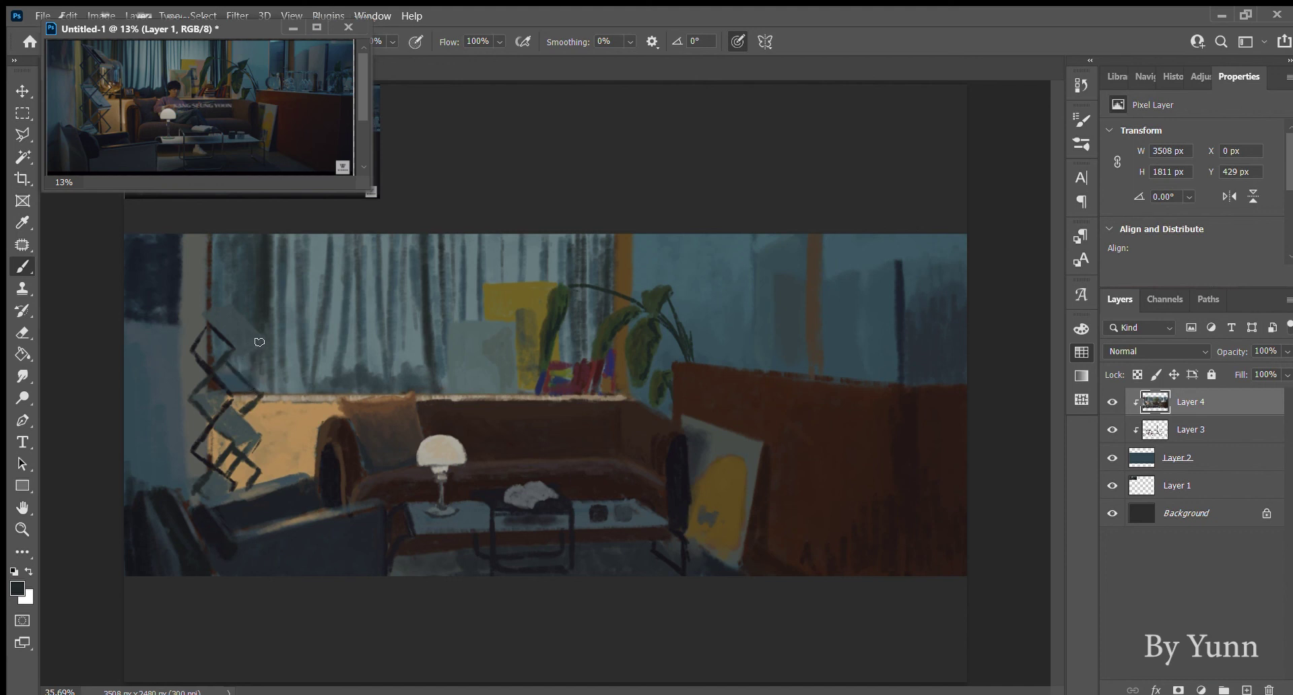
left_click_drag(262, 343, 223, 387)
Add a light grey-blue edge along the rack top and touch up the rack's base.
left_click_drag(207, 311, 228, 307)
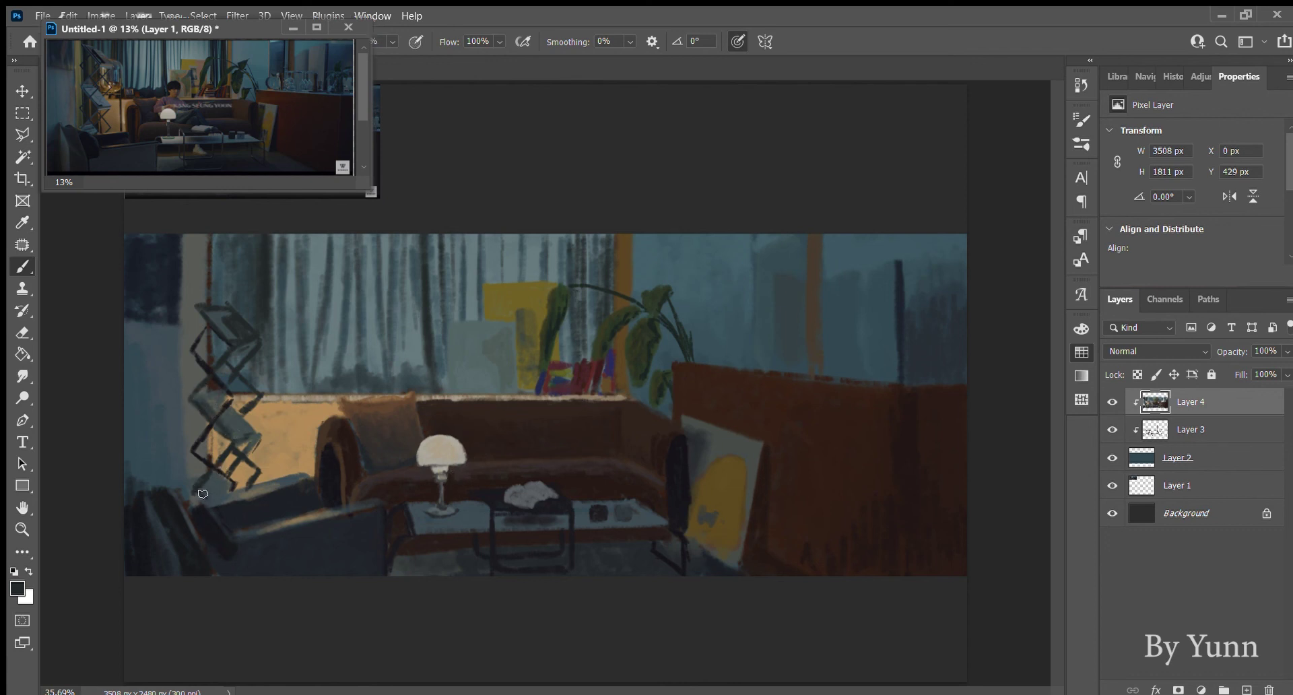
left_click_drag(206, 495, 210, 485)
left_click(282, 486, "alt")
left_click(276, 493, "alt")
Highlight the top edge of the dark chair back with tan-brown paint.
left_click(263, 494, "alt")
left_click_drag(292, 483, 302, 487)
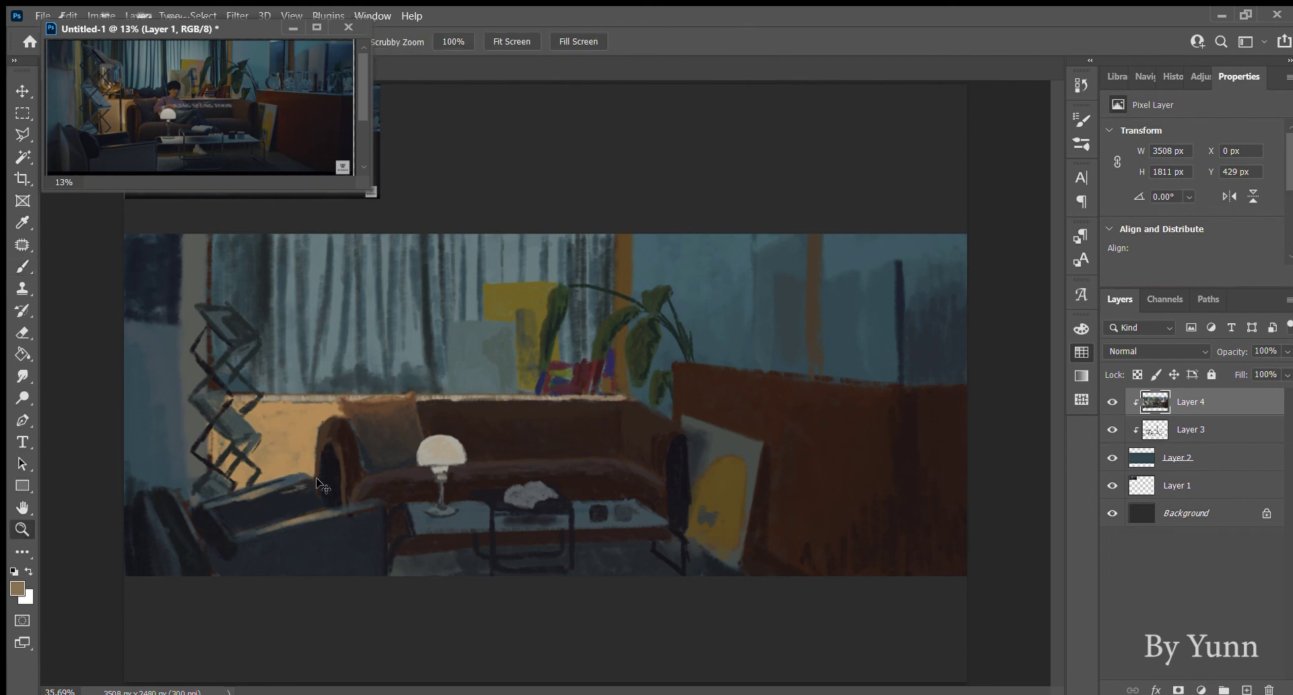
left_click(302, 485, "alt")
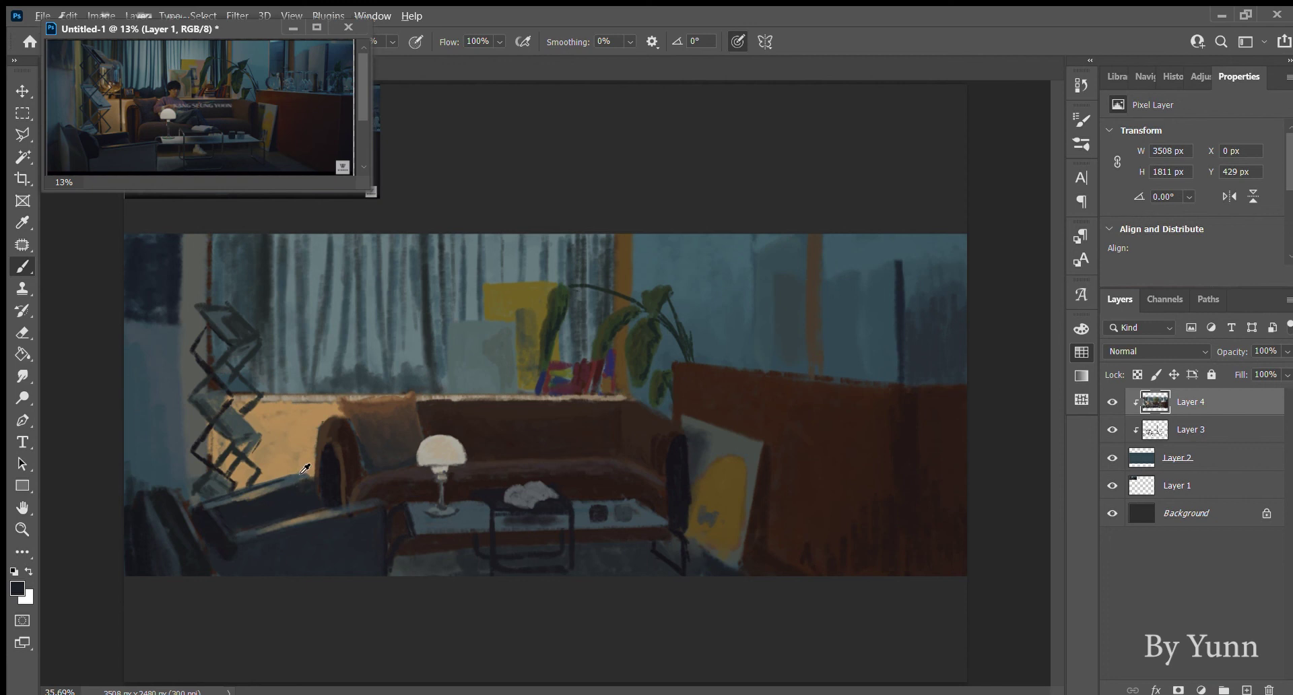
left_click(291, 478, "alt")
left_click(303, 471, "alt")
left_click(250, 460, "alt")
Draw a thin dark lamp pole down the wall beside the sofa and extend the chair frame.
left_click_drag(288, 401, 288, 464)
left_click_drag(287, 421, 286, 468)
left_click_drag(289, 340, 286, 474)
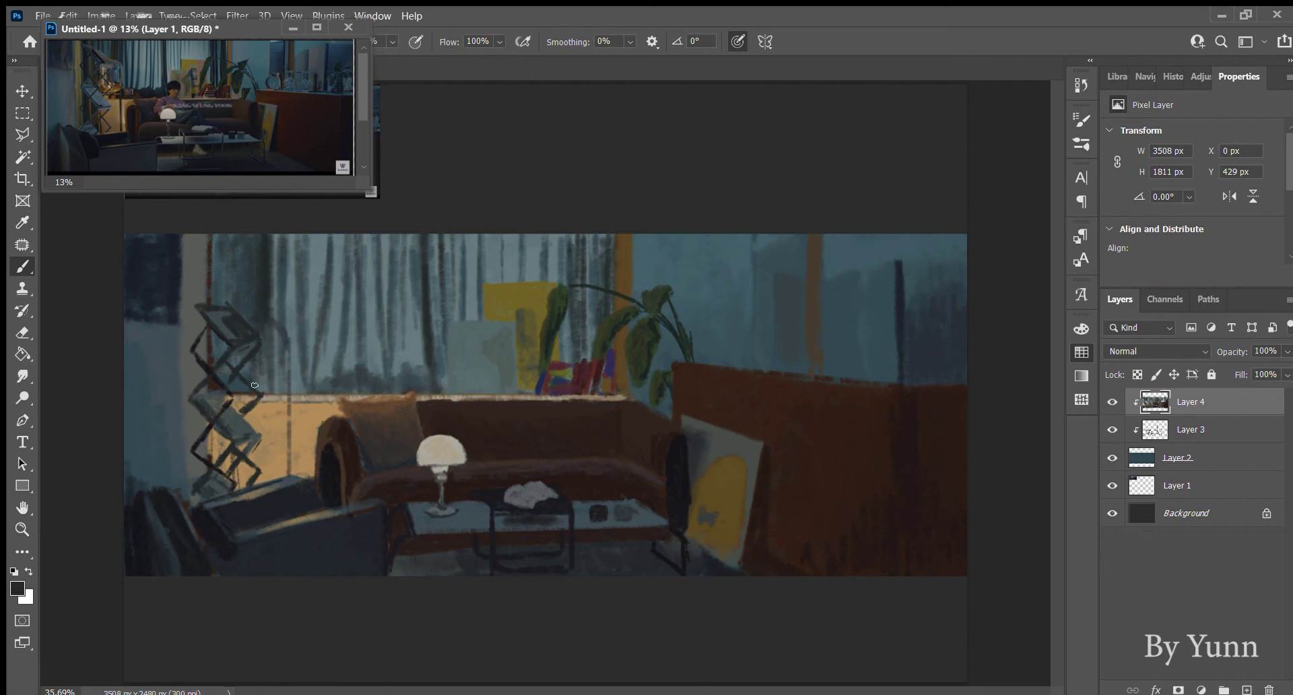
mouse_move(236, 400)
left_mouse_down()
mouse_move(268, 391)
mouse_move(266, 404)
left_mouse_up()
Dab muted tan paint around the chair outline near the lamp pole.
left_click(269, 405, "alt")
mouse_move(268, 383)
left_mouse_down()
mouse_move(281, 354)
mouse_move(287, 369)
left_mouse_up()
left_click(272, 337, "alt")
left_click(263, 336, "alt")
left_click(272, 441, "alt")
left_click(263, 385)
left_click(275, 372, "alt")
Paint warm light and brown tones on the sofa arm and the lamp-lit wall.
left_click_drag(319, 431, 318, 461)
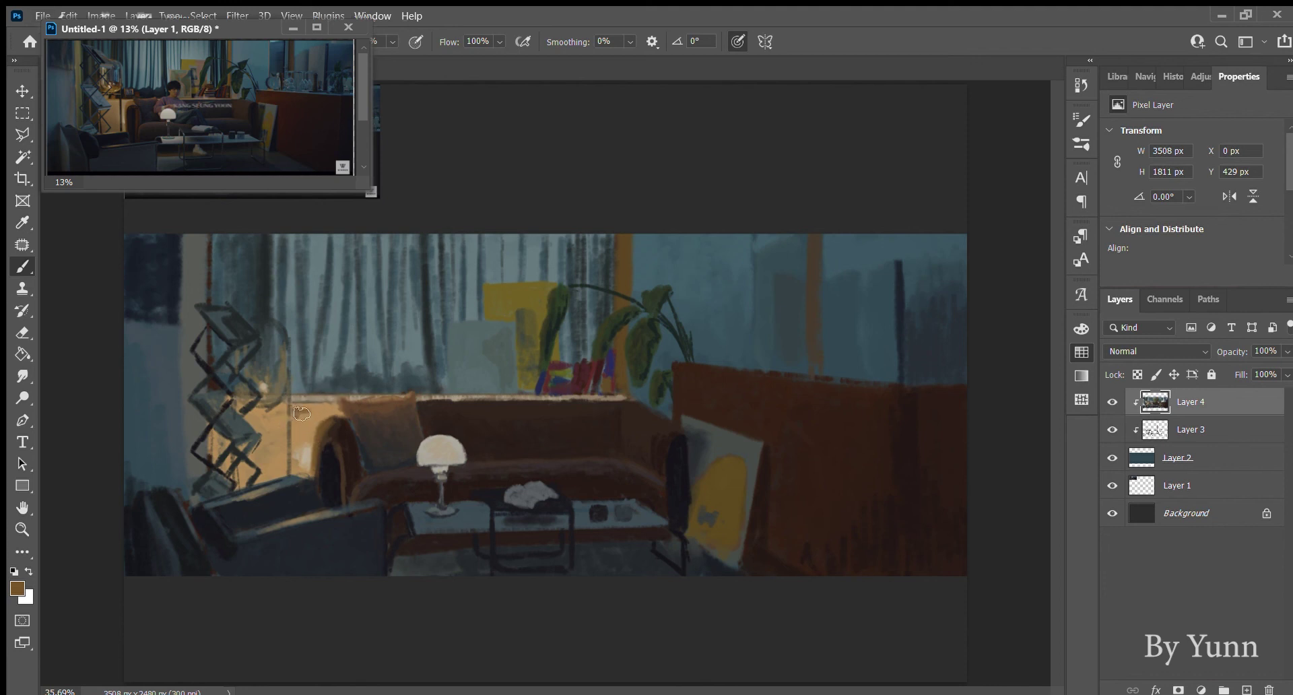
mouse_move(314, 410)
left_mouse_down()
mouse_move(335, 413)
mouse_move(305, 418)
left_mouse_up()
left_click(329, 411, "alt")
left_click(304, 424, "alt")
left_click(314, 413, "alt")
left_click_drag(262, 430, 262, 454)
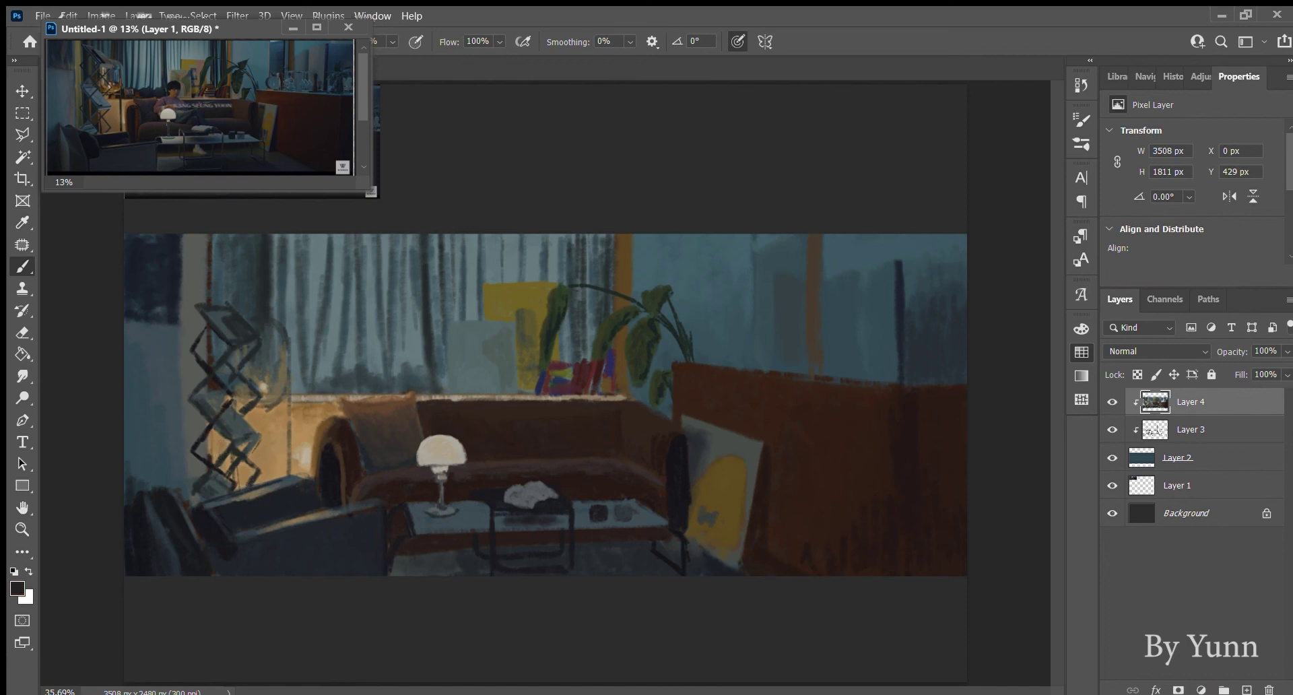
key("ctrl+shift+e")
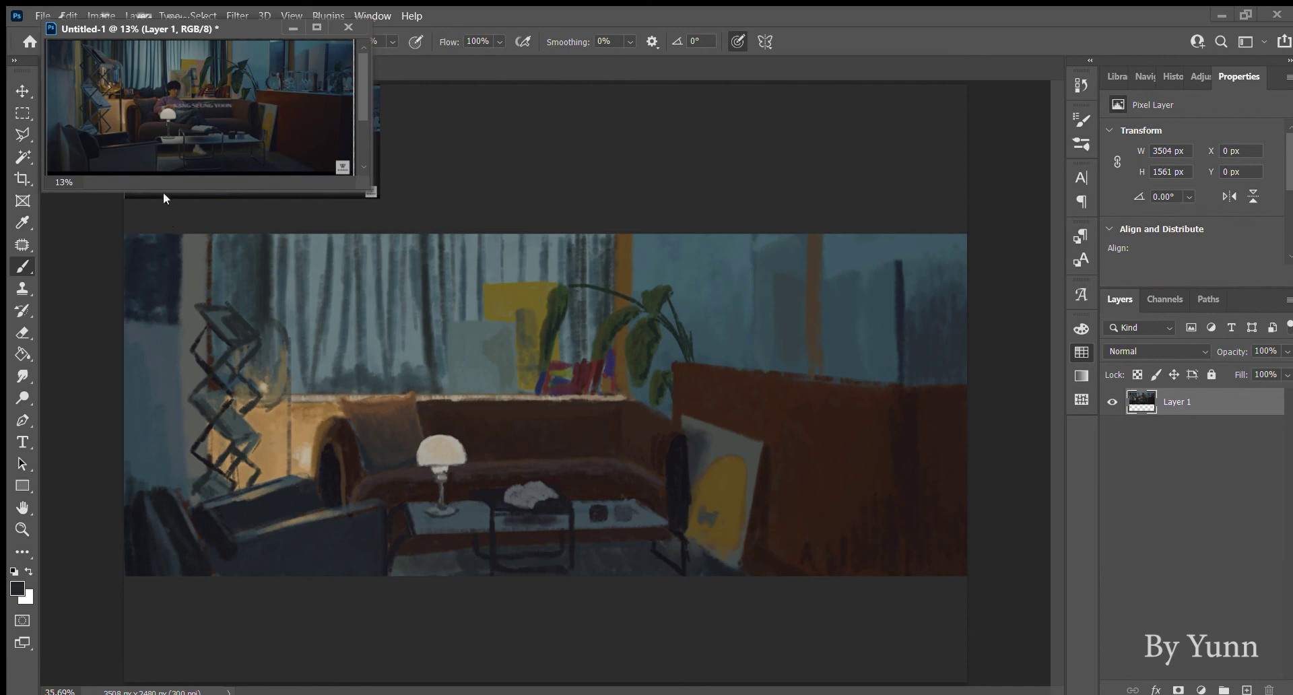
key("ctrl+z")
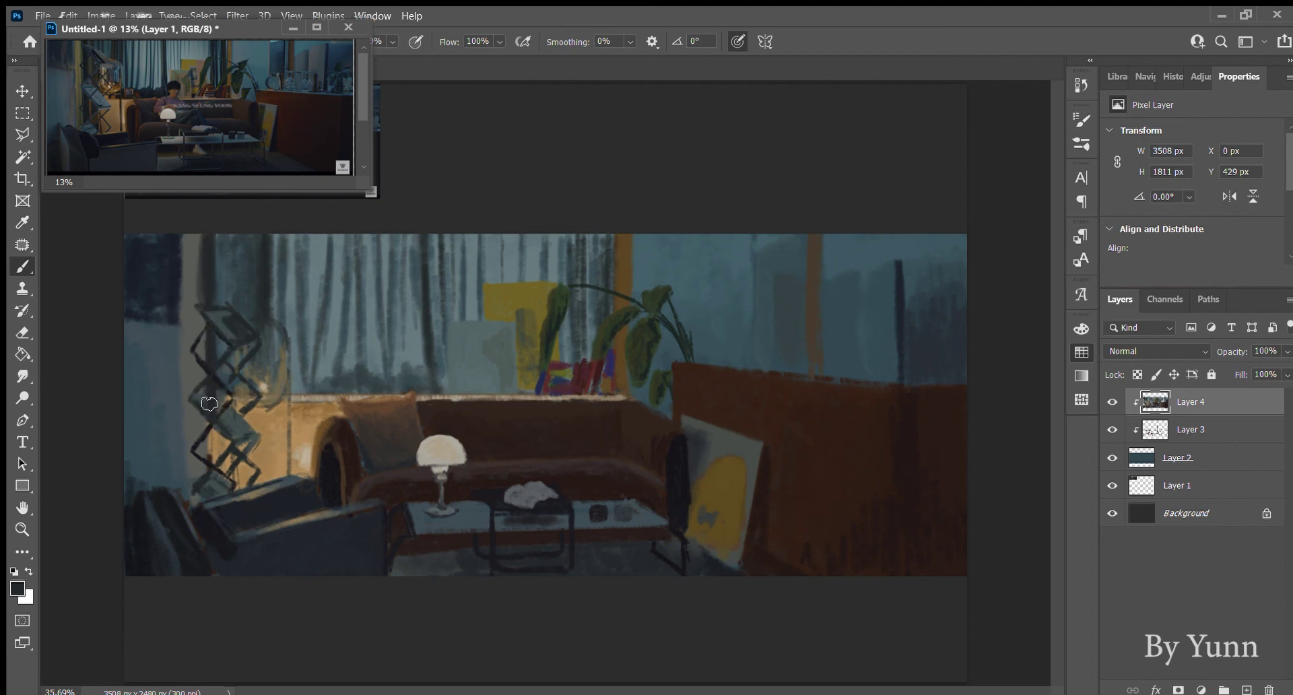
Add dark marks down the zigzag shelf and a long subtle darkening stroke on the left wall.
mouse_move(210, 428)
left_mouse_down()
mouse_move(210, 466)
mouse_move(208, 452)
left_mouse_up()
left_click(187, 333, "alt")
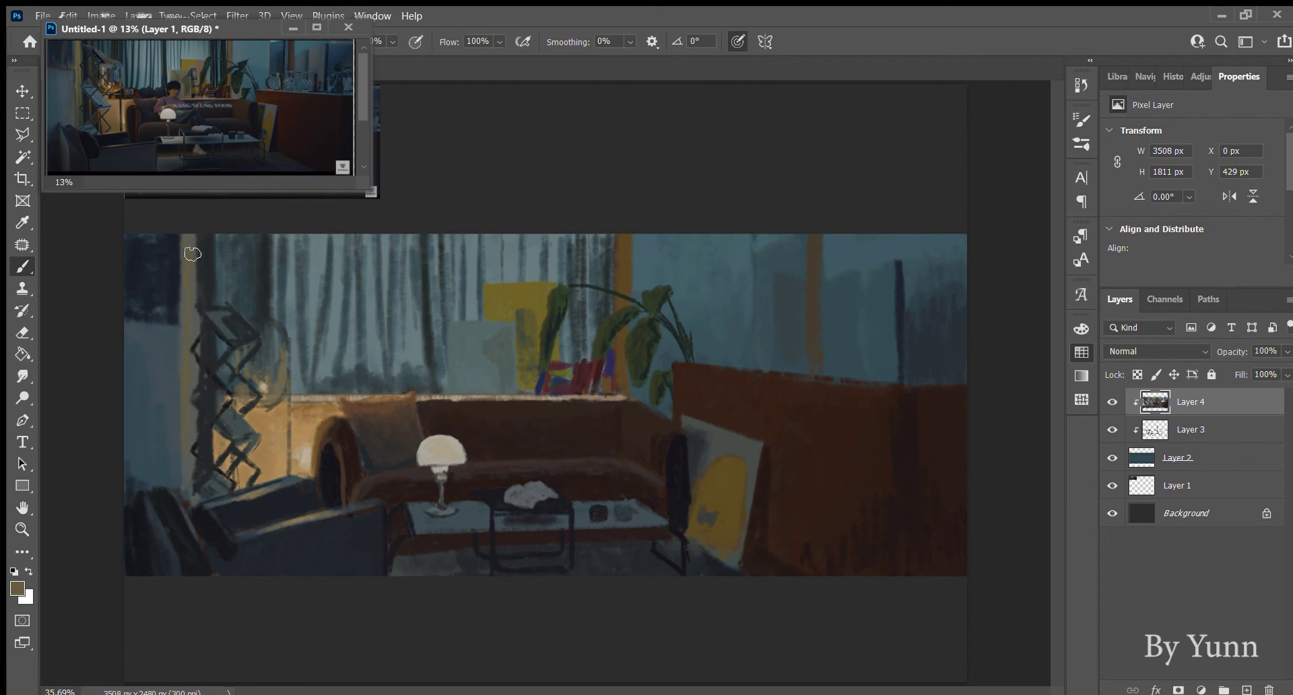
left_click_drag(195, 315, 190, 438)
left_click(197, 398, "alt")
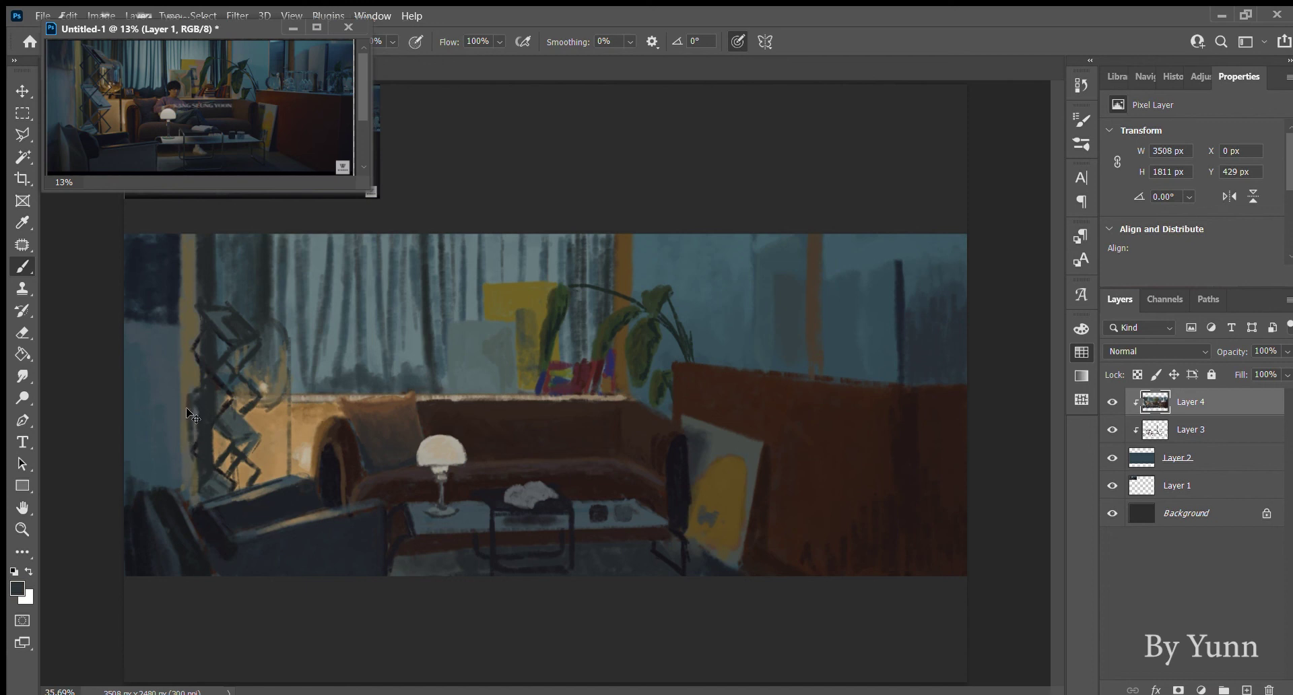